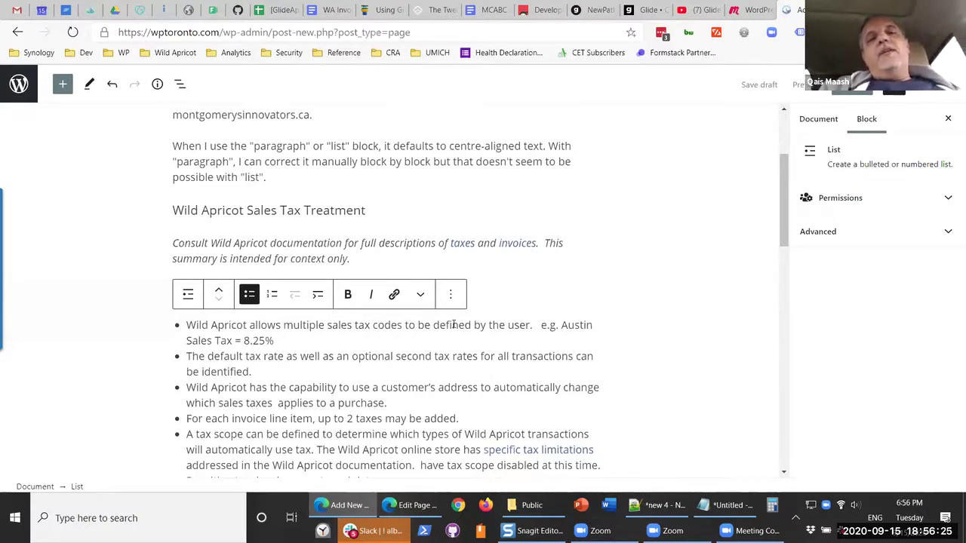
- Launch Microsoft Word from the Windows taskbar, leaving the WordPress page editor behind
left_click(612, 506)
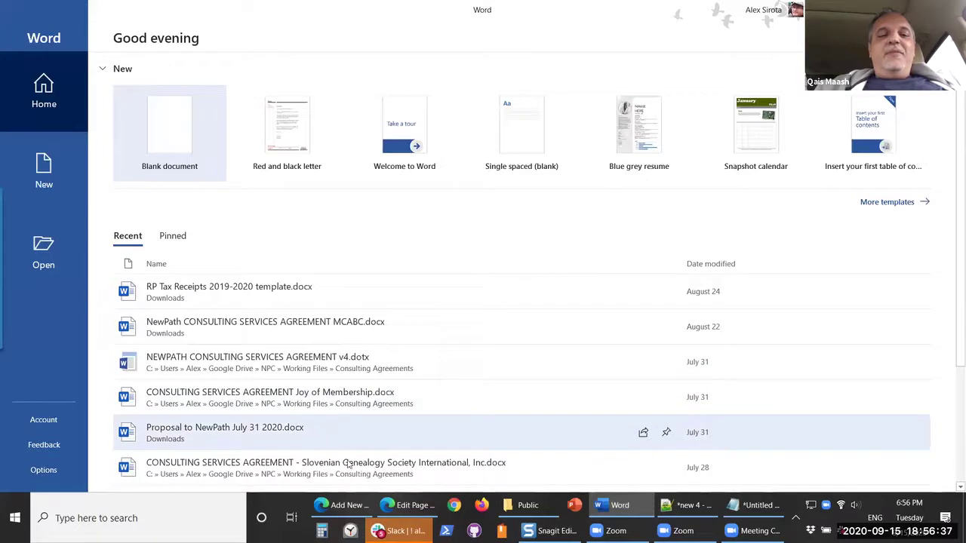
- Create a Red and black letter document and set its body text to Arial Black
scroll(291, 79, "down", 1)
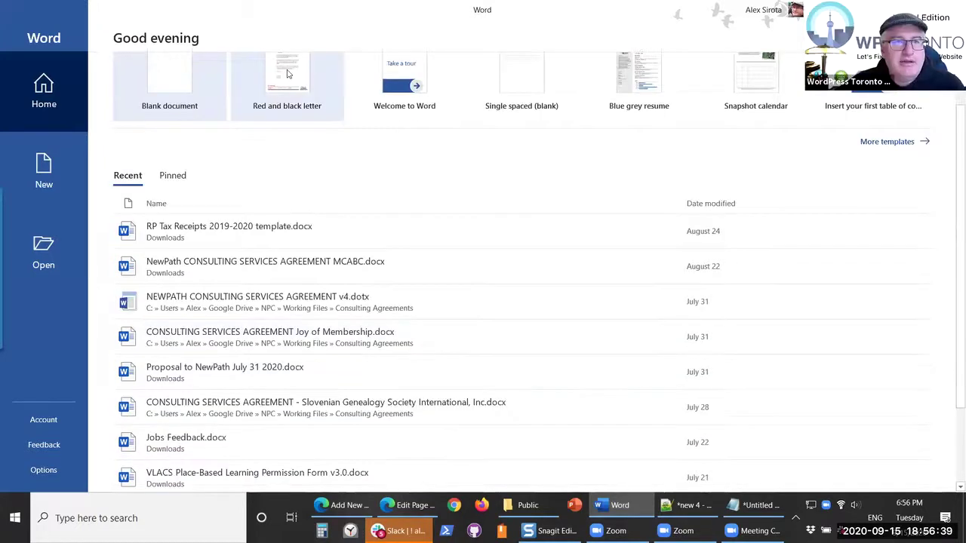
left_click(300, 83)
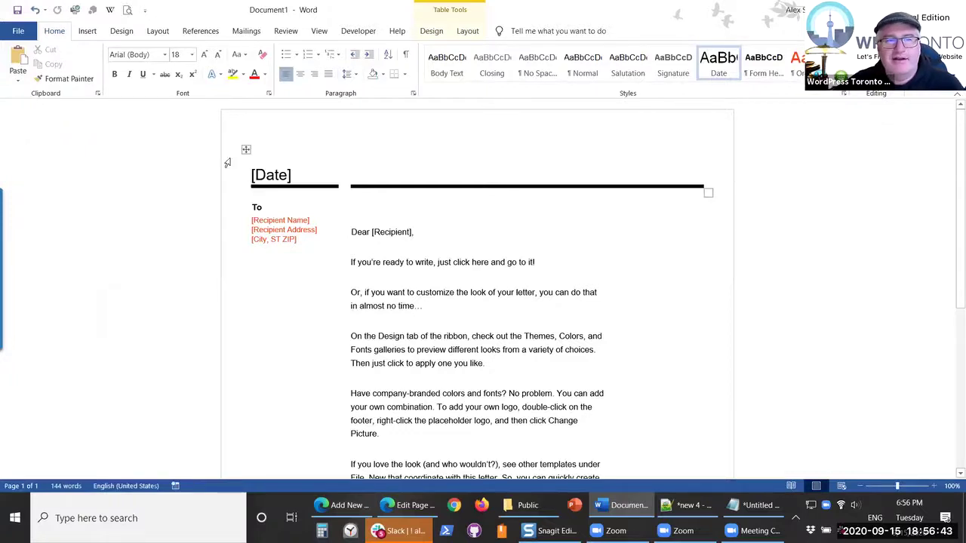
left_click(352, 225)
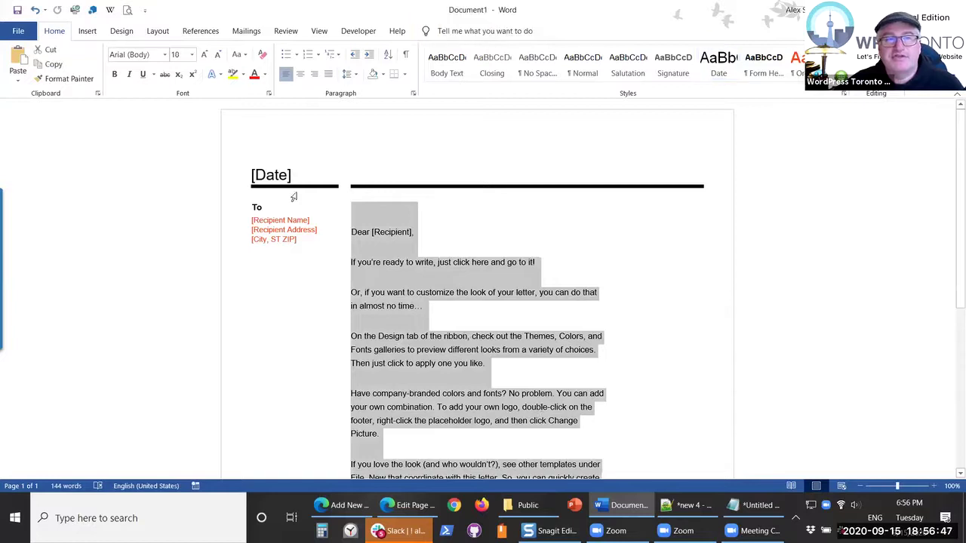
left_click(165, 55)
left_click(142, 243)
- Leave the greeting out of the selection and return to the WordPress editor
key("shift+Down")
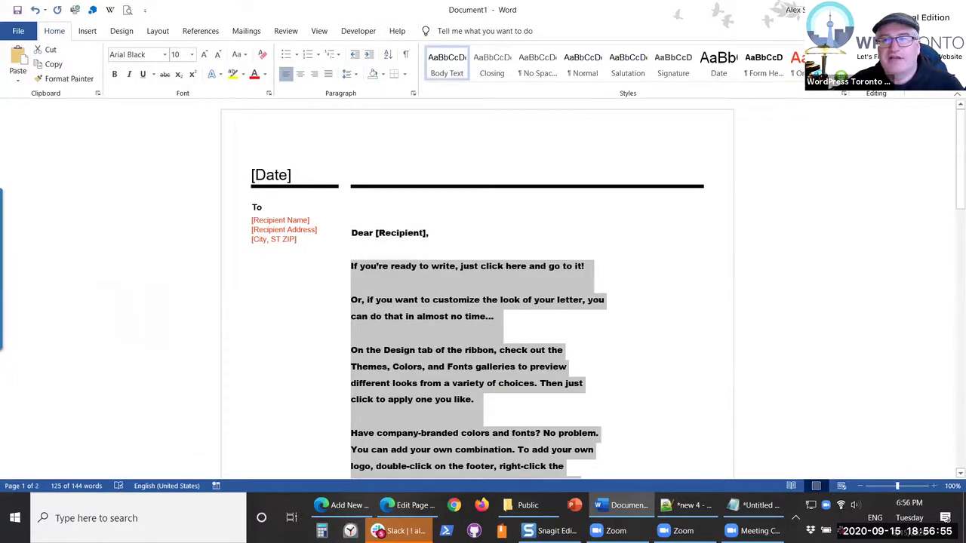
key("alt+Tab")
scroll(439, 408, "down", 2)
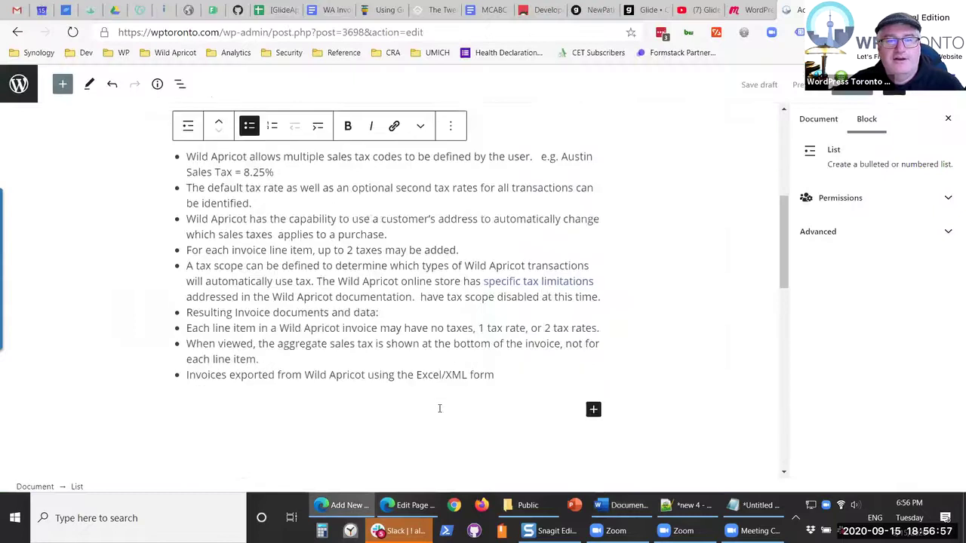
- Paste the Word letter's five paragraphs below the sales tax list
left_click(439, 409)
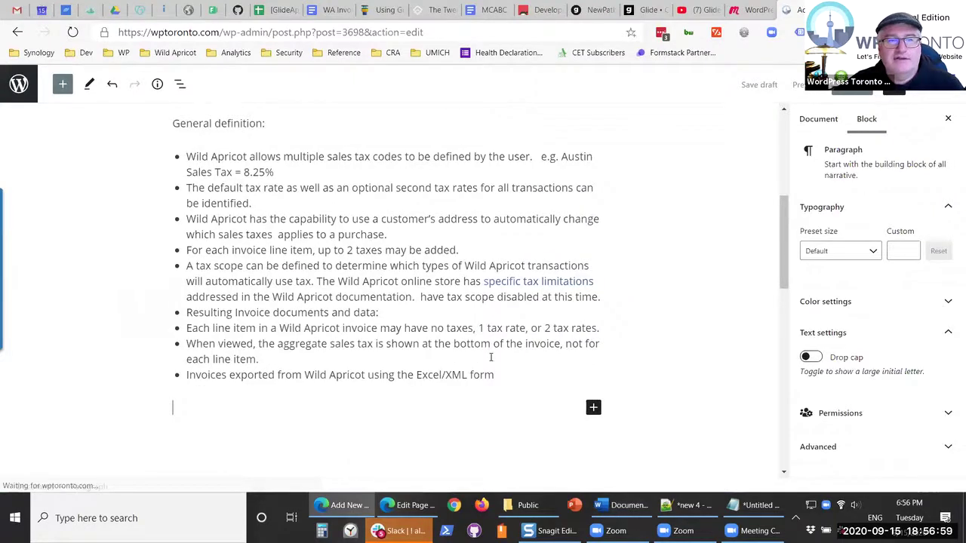
type("If you're ready to write, just click here and go to it! Or, if you want to customize the look of your letter, you can do that in almost no time... On the Design tab of the ribbon, check out the Themes, Colors, and Fonts galleries to preview different looks from a variety of choices. Then just click to apply one you like. Have company-branded colors and fonts? No problem. You can add your own combination. To add your own logo, double-click on the footer, right-click the placeholder logo, and then click Change Picture. If you love the look (and who wouldn't?), see other templates under File, New that coordinate with this letter. So, you can quickly create a professional, branded look for your documents.")
scroll(479, 384, "up", 2)
left_click(436, 301)
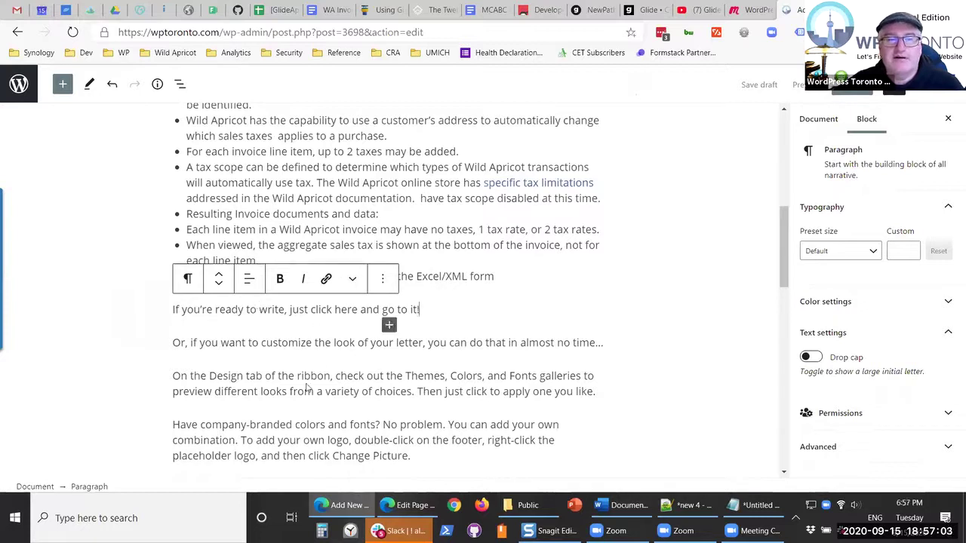
scroll(272, 364, "down", 2)
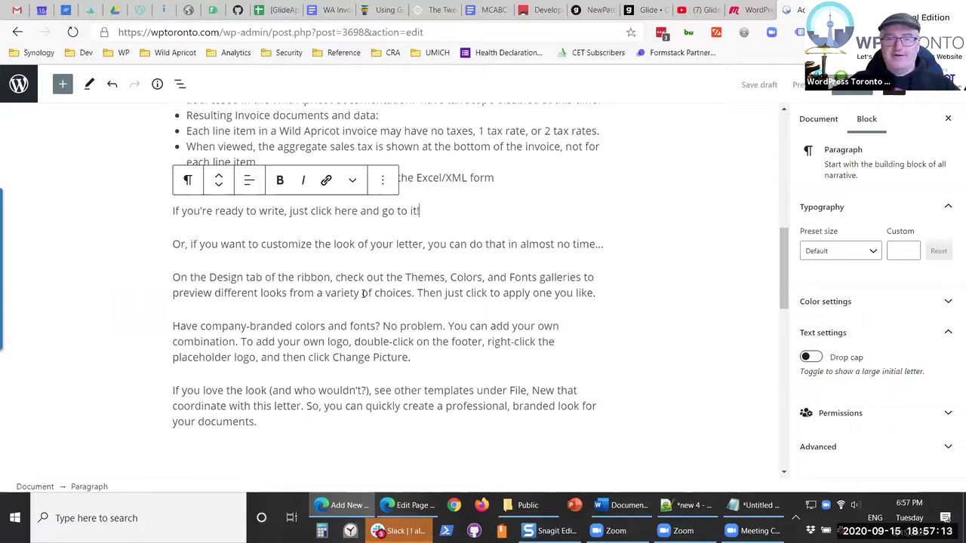
- Check the paragraph block's options, then leave the editor for the site's Pages list
left_click(381, 181)
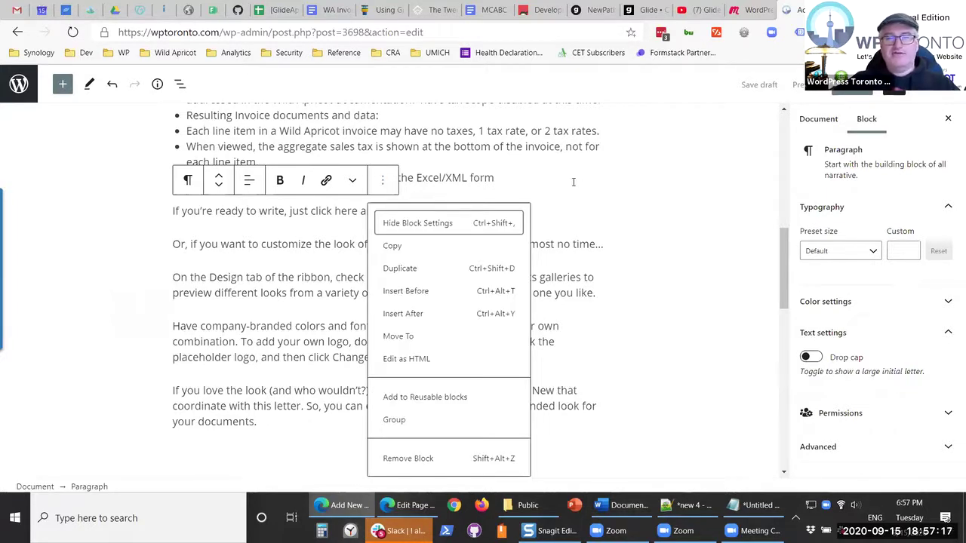
left_click(513, 178)
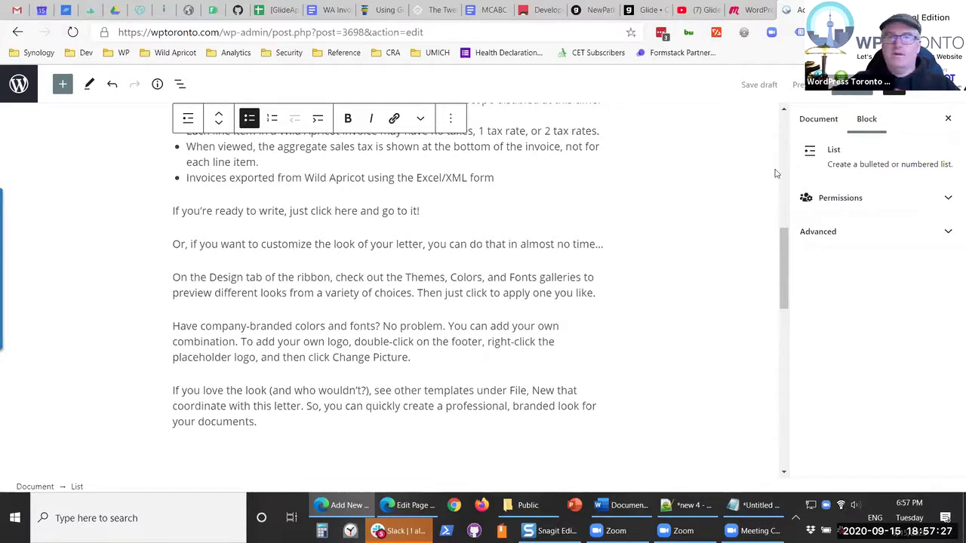
left_click(20, 84)
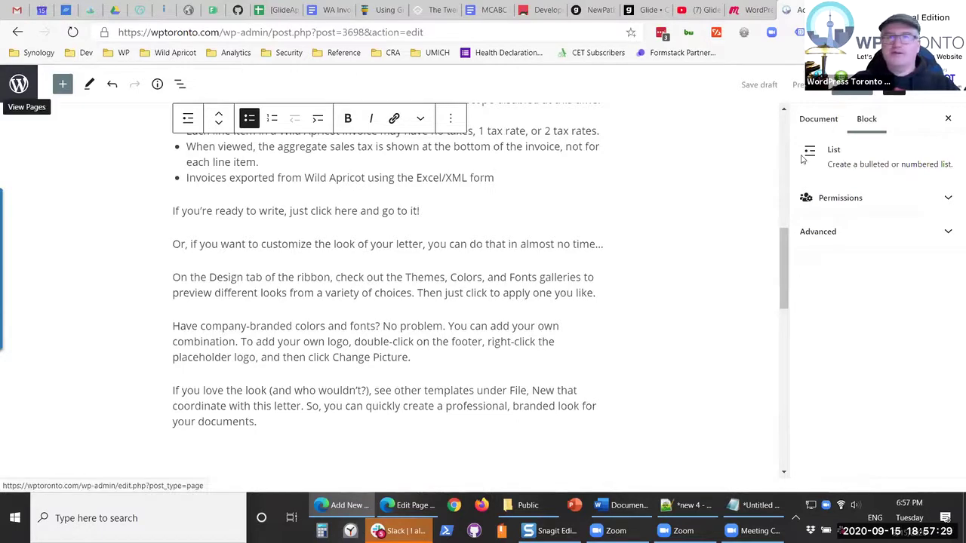
left_click(543, 101)
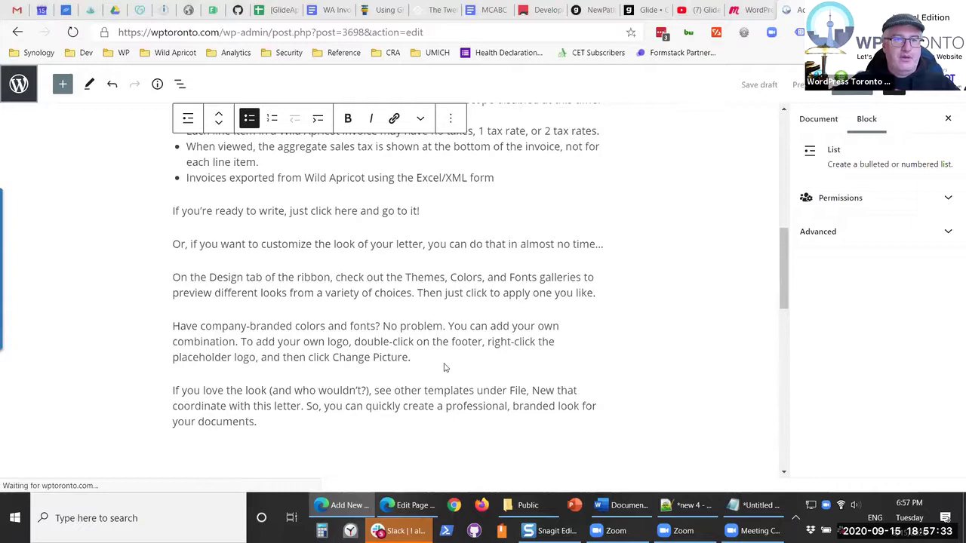
- Switch to the Meetup event tab and scroll down to its attendee comments
key("ctrl+shift+Tab")
scroll(448, 362, "down", 4)
scroll(448, 363, "down", 3)
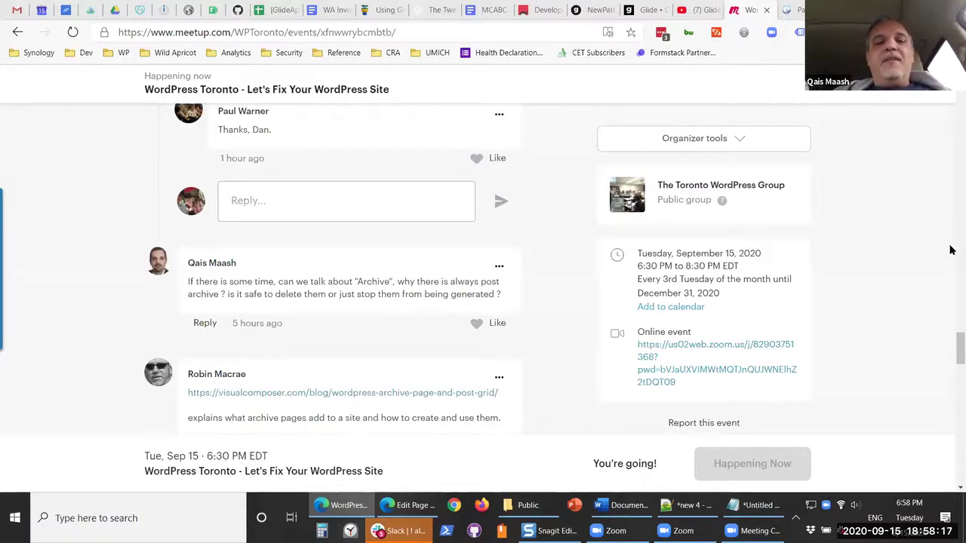
- Return from the Meetup comments to the WordPress Pages tab in Chrome
left_click(792, 9)
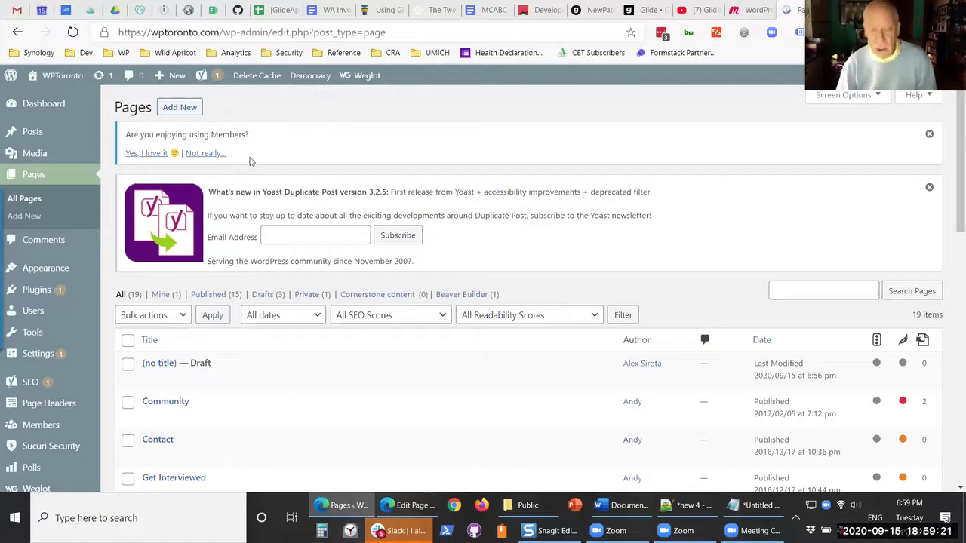
- Dismiss the Members feedback and Yoast Duplicate Post notices above the Pages list
left_click(929, 134)
left_click(930, 135)
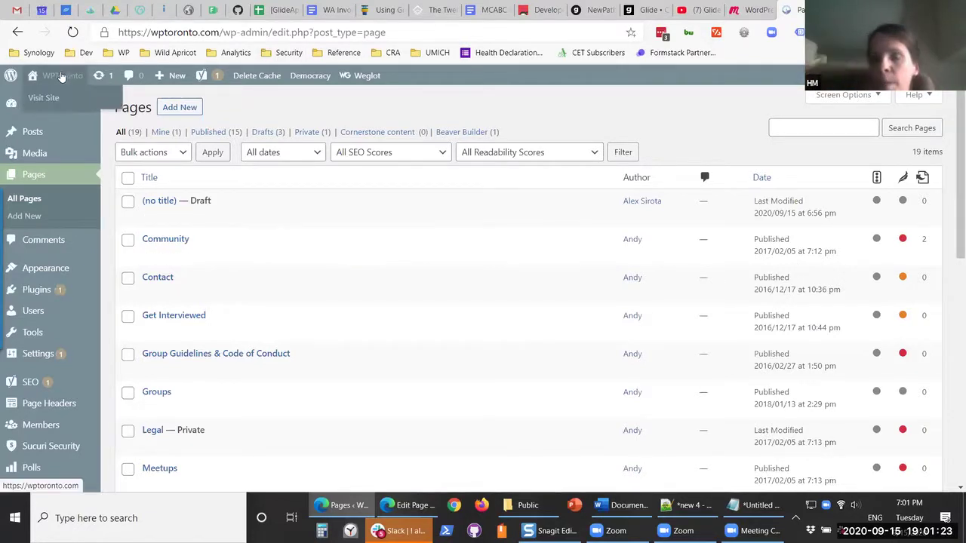
- Open Appearance > Customize for the WPToronto site
mouse_move(64, 274)
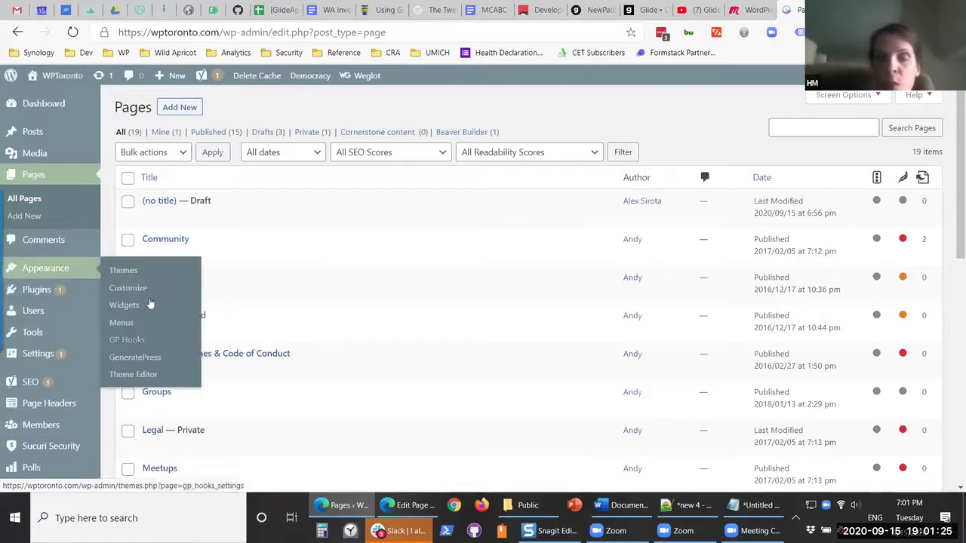
left_click(147, 291)
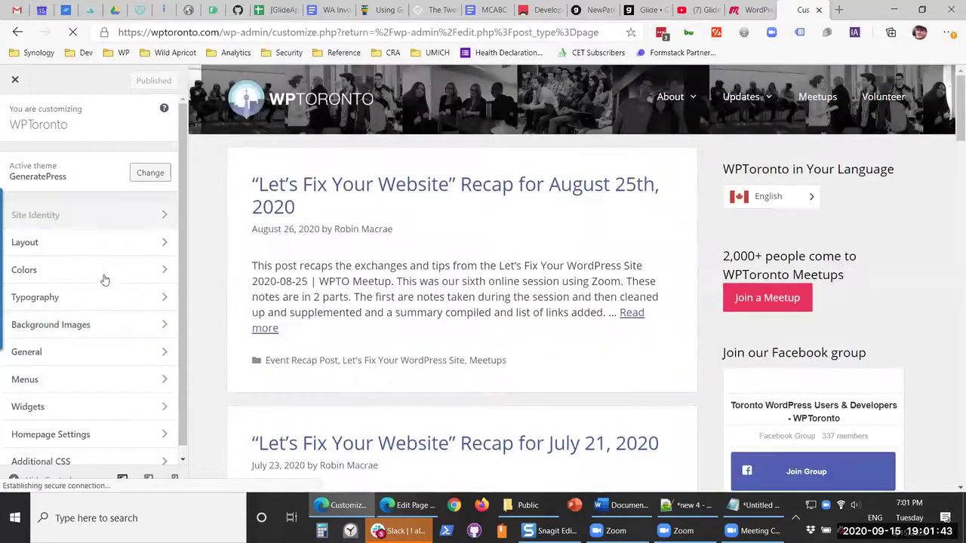
- Set Homepage Settings to display a static page, then close the Customizer
left_click(113, 440)
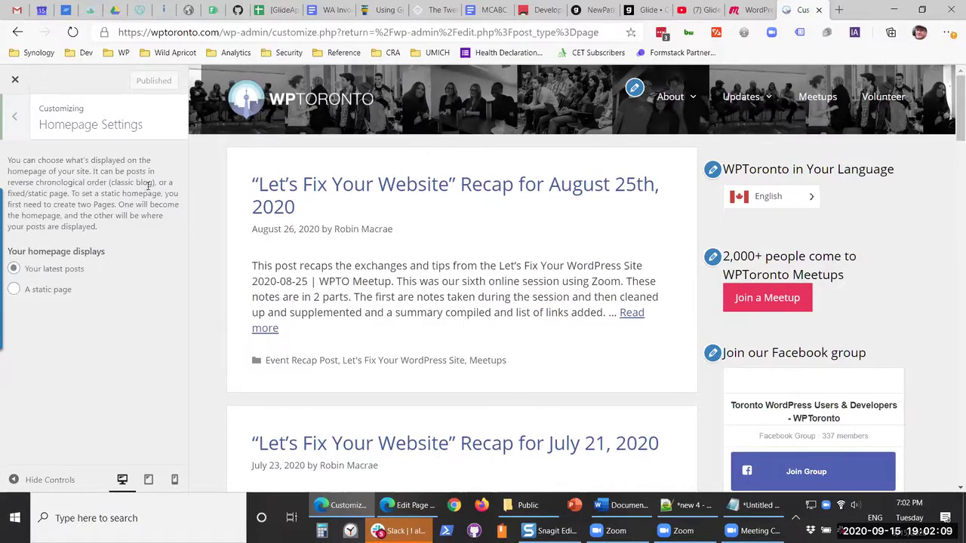
left_click(31, 290)
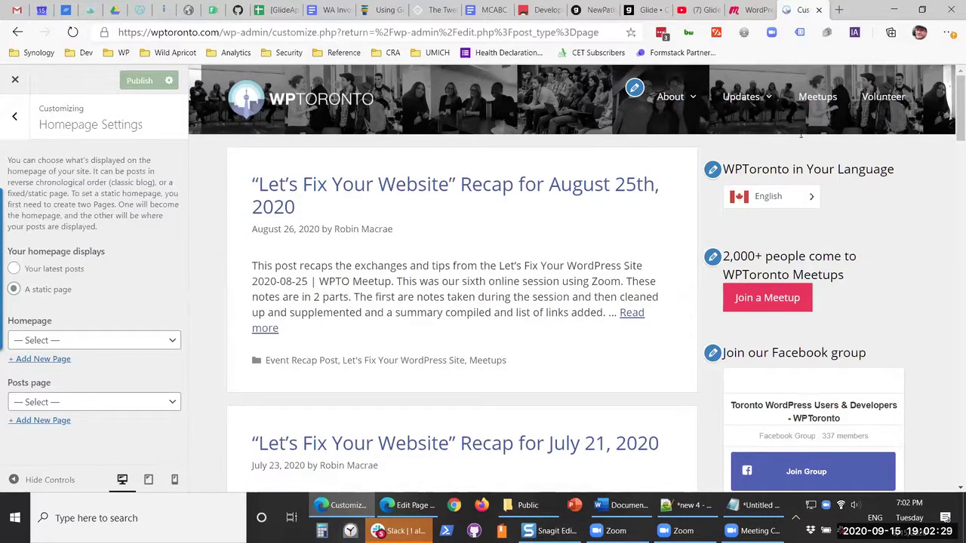
mouse_move(679, 99)
left_click(16, 80)
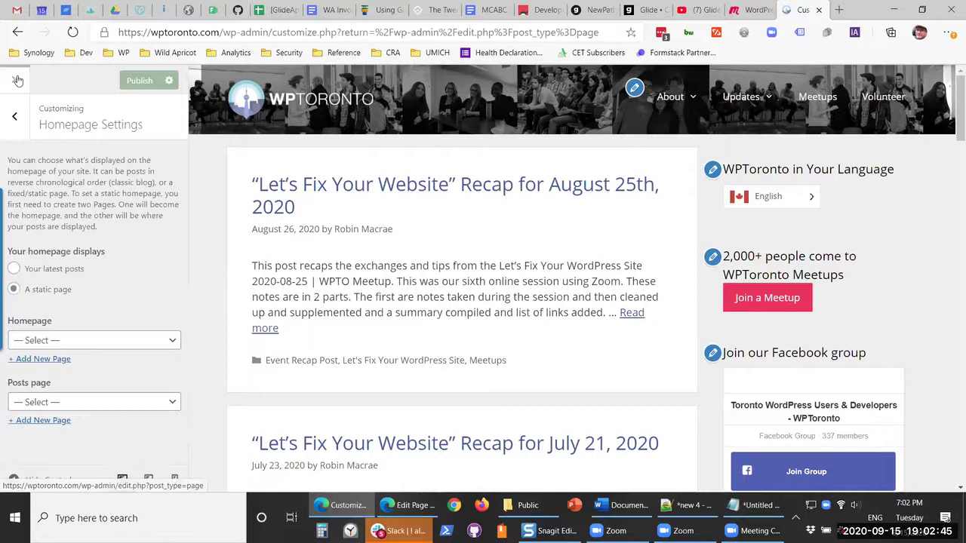
- Confirm leaving the unsaved Customizer and go to Posts > All Posts
left_click(547, 112)
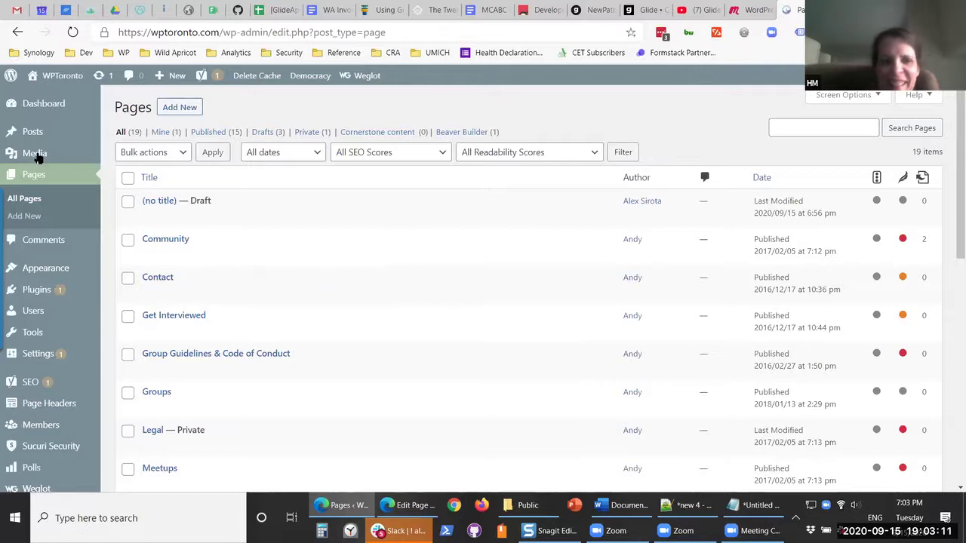
mouse_move(20, 136)
left_click(120, 134)
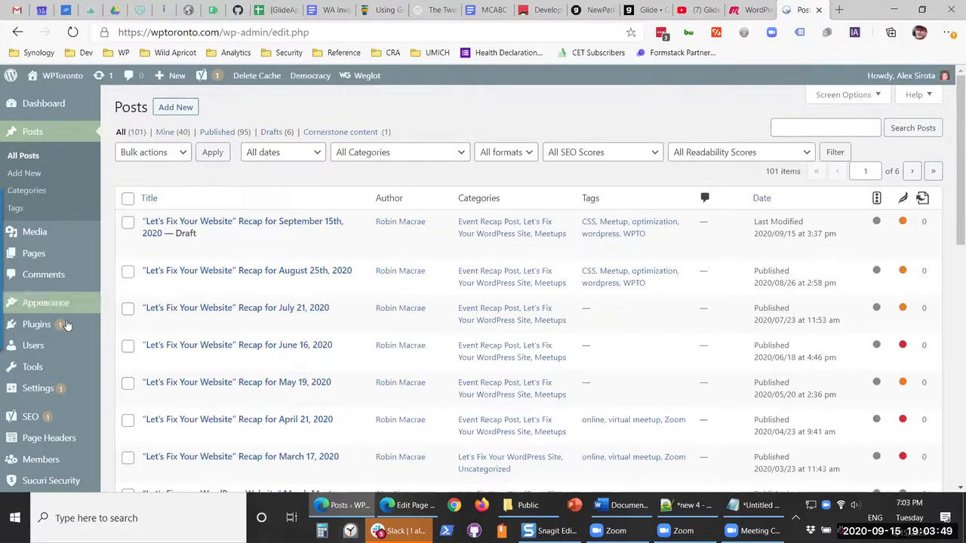
- Browse the Plugins, Appearance and Pages menus in the admin sidebar
mouse_move(67, 327)
mouse_move(69, 304)
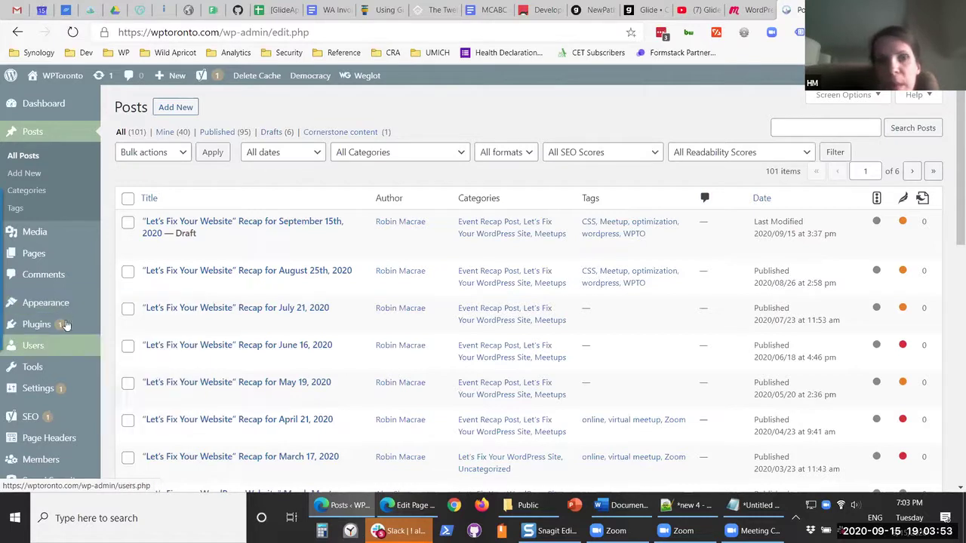
mouse_move(64, 249)
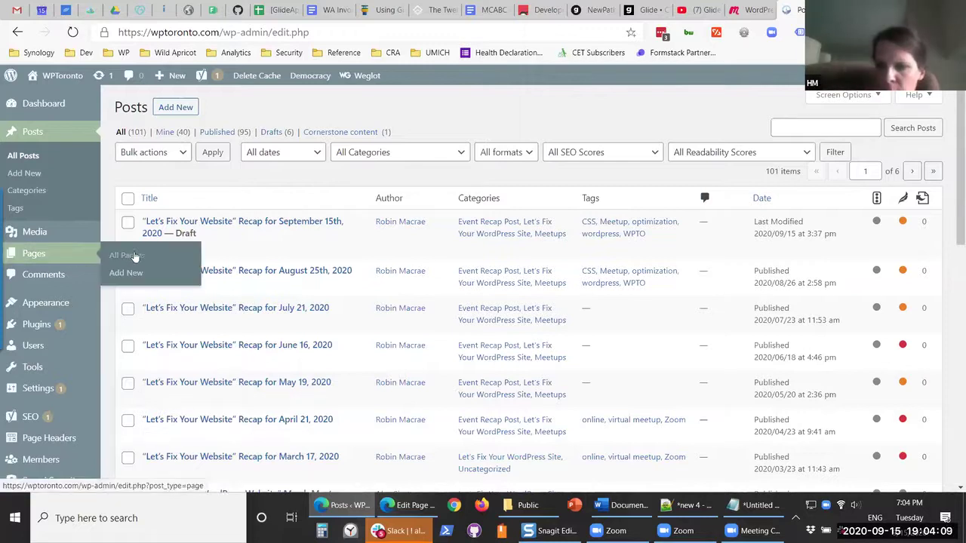
- Open Pages > All Pages and look over the pages list
left_click(121, 254)
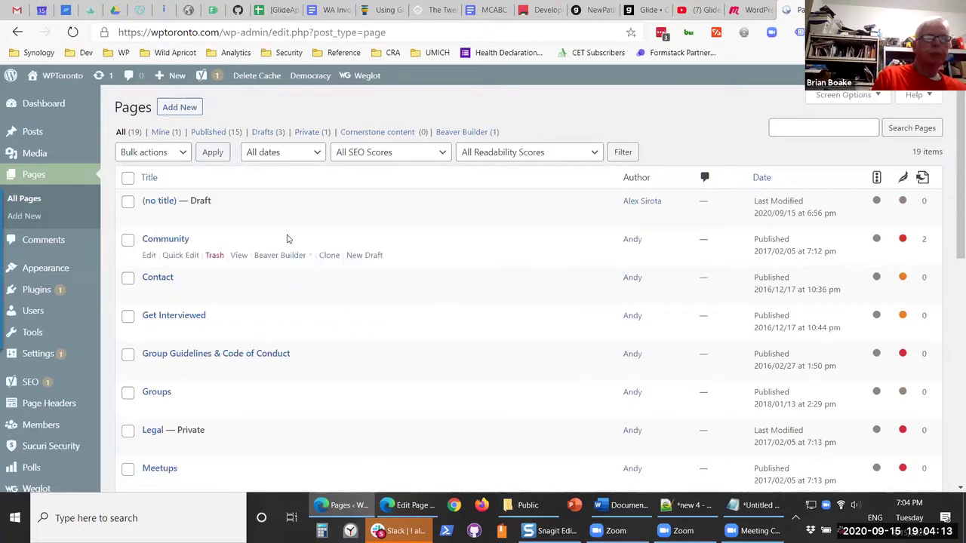
scroll(287, 249, "down", 5)
scroll(289, 240, "up", 3)
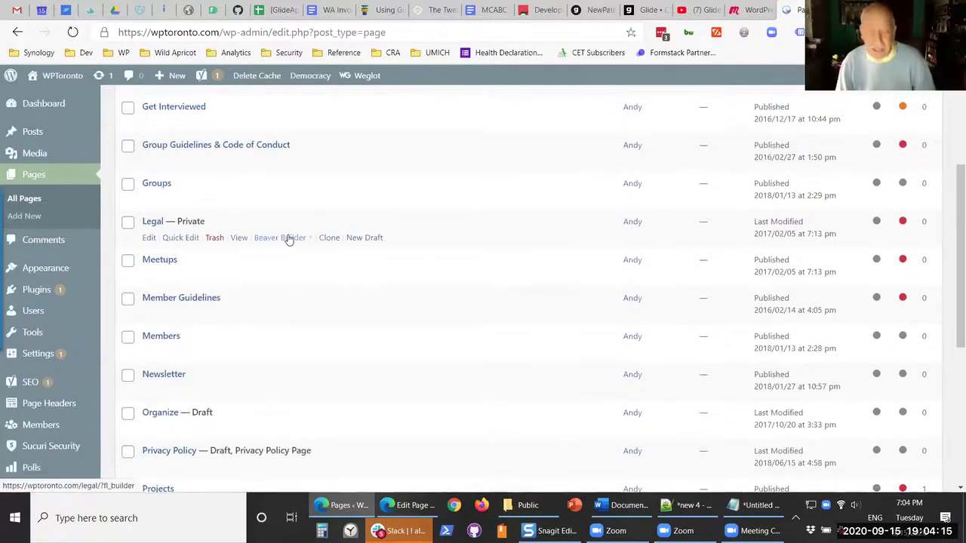
scroll(287, 240, "up", 3)
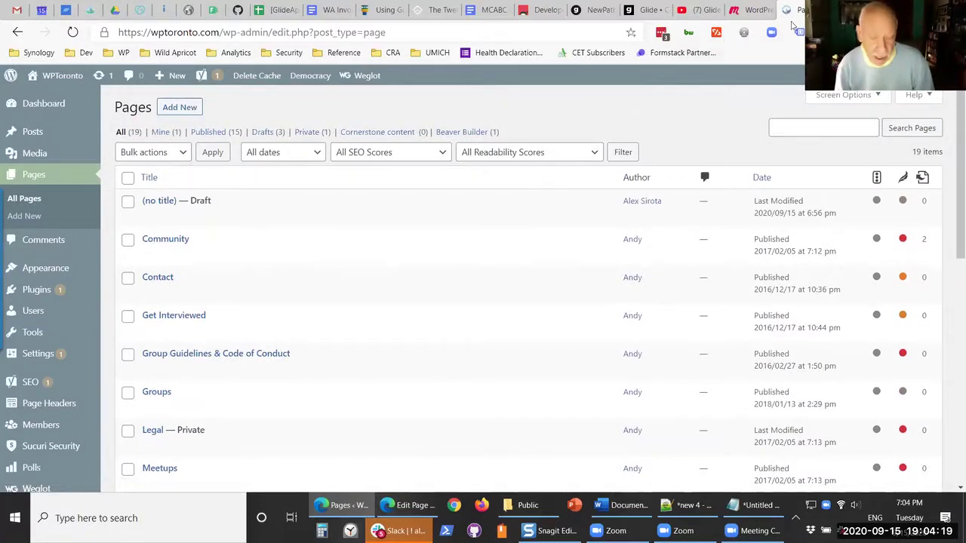
- Search the web for 'codex wordpress archive' in a new browser tab
key("ctrl+t")
type("codex ")
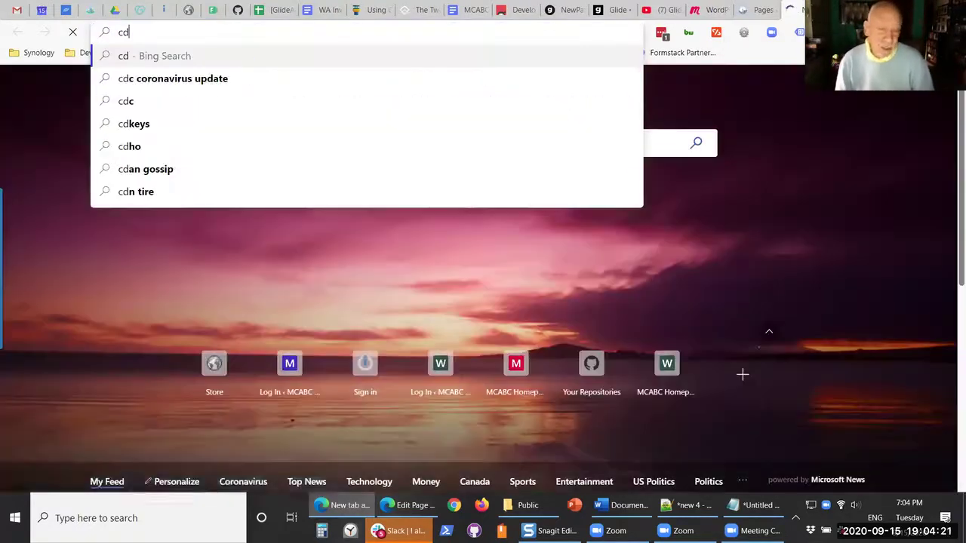
type("wordpress archive")
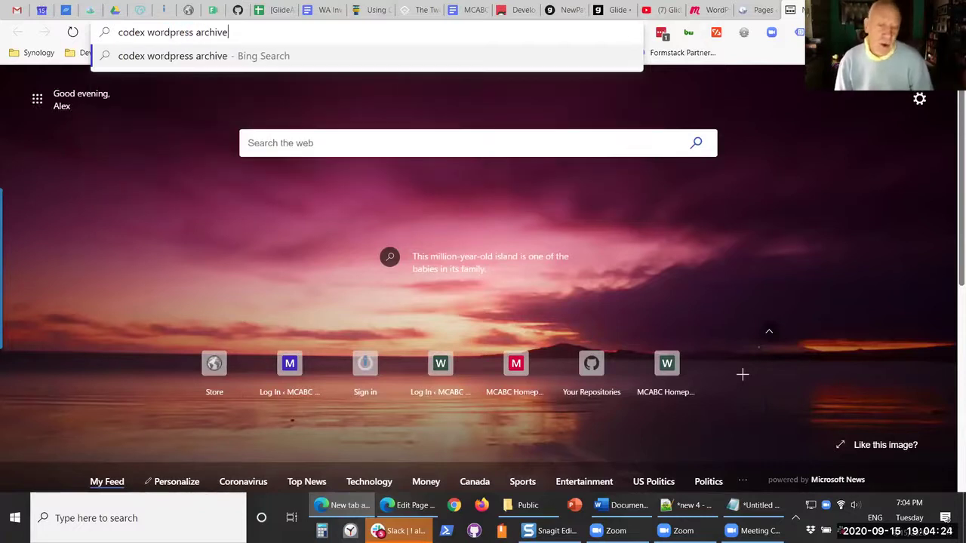
key("Return")
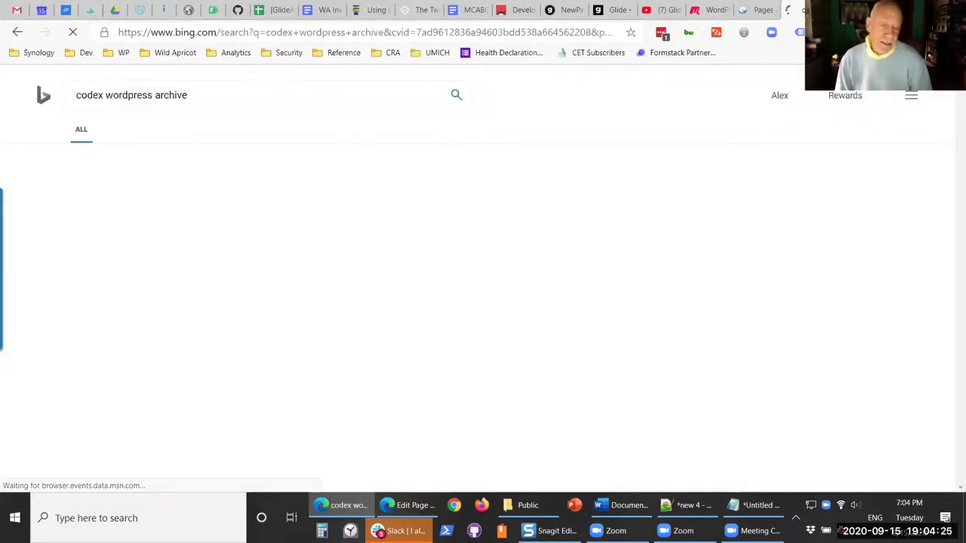
- Read through the Codex 'Creating an Archive Index' article, then return to the WordPress Pages list
left_click(232, 185)
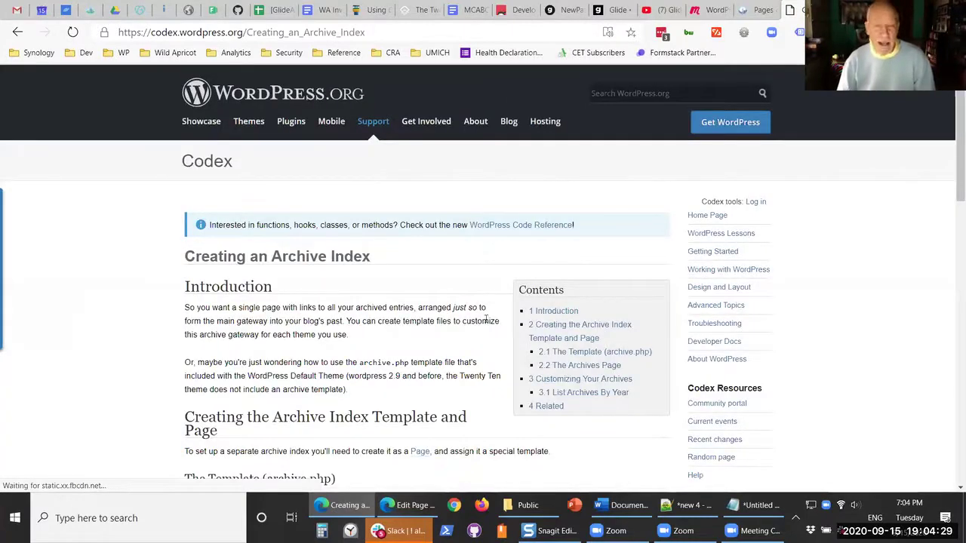
scroll(494, 343, "down", 3)
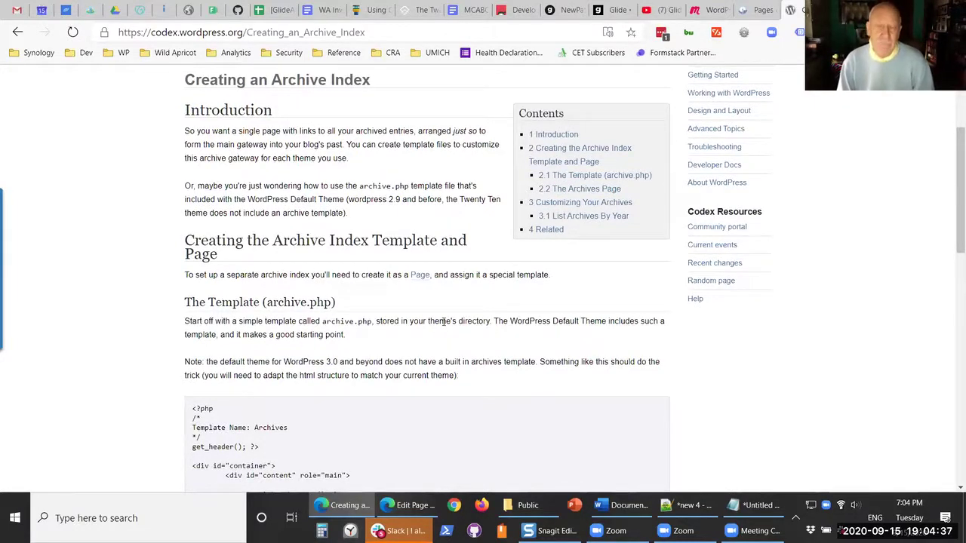
scroll(444, 321, "down", 3)
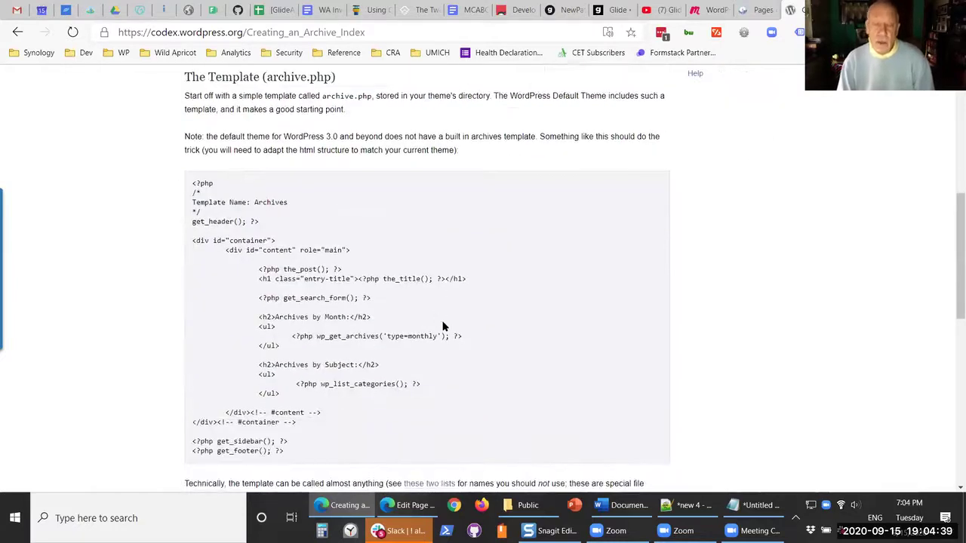
scroll(443, 326, "down", 1)
scroll(443, 325, "down", 2)
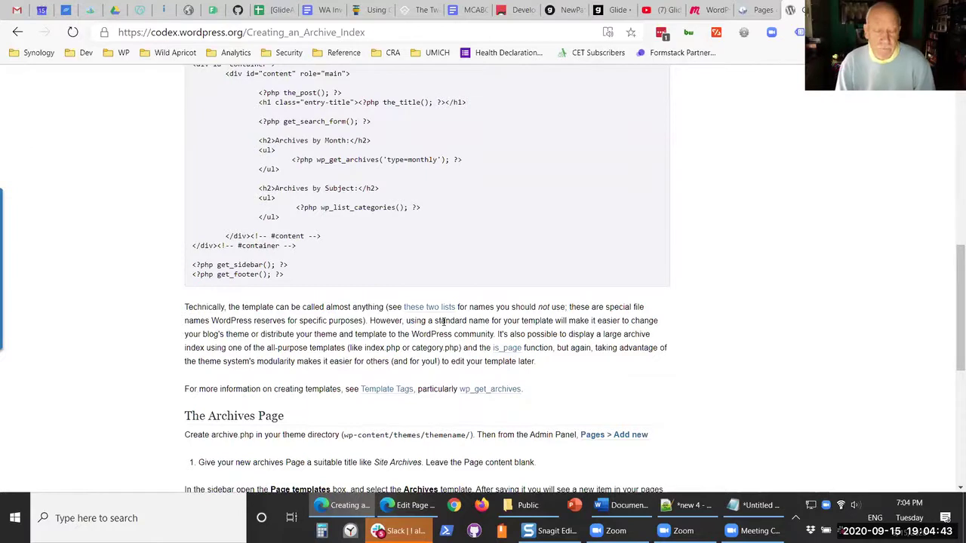
scroll(444, 322, "down", 2)
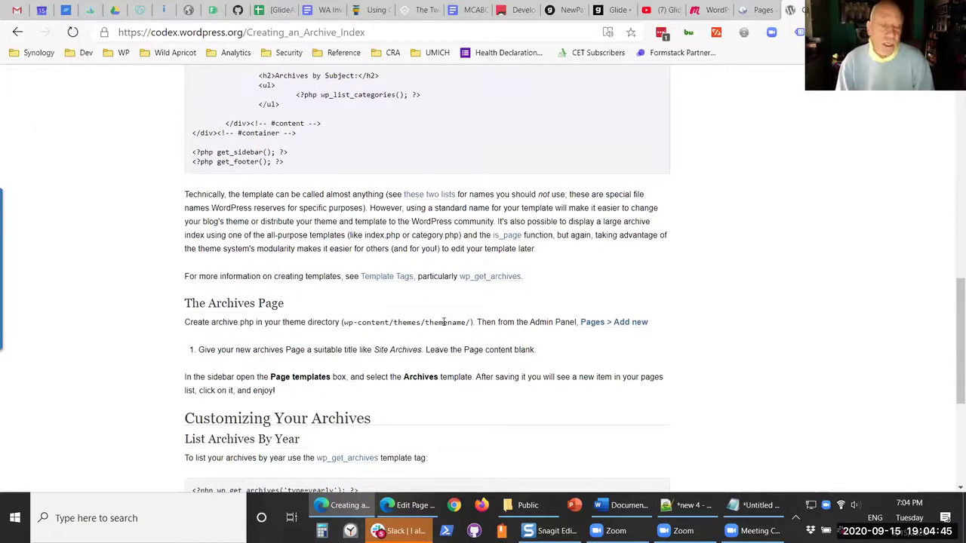
scroll(444, 322, "down", 1)
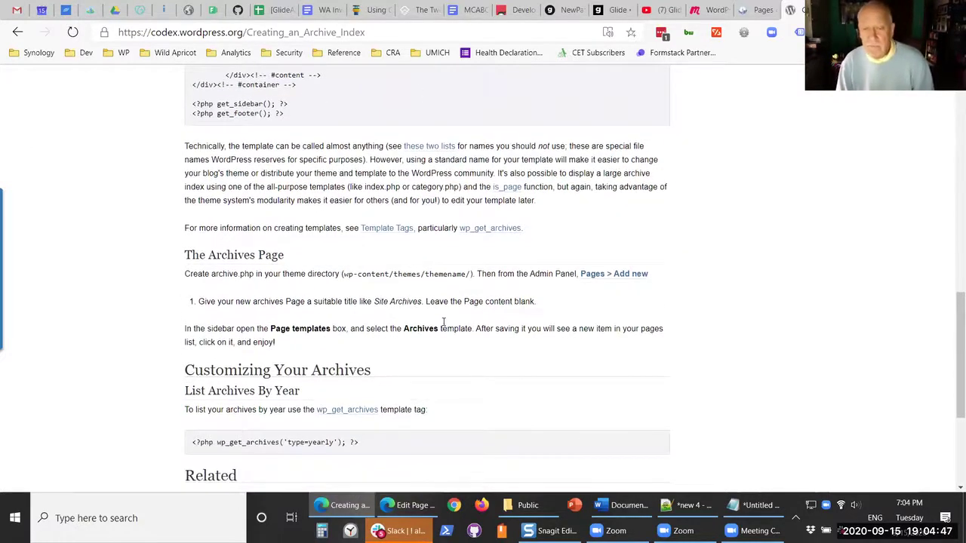
scroll(444, 321, "up", 6)
scroll(444, 321, "up", 4)
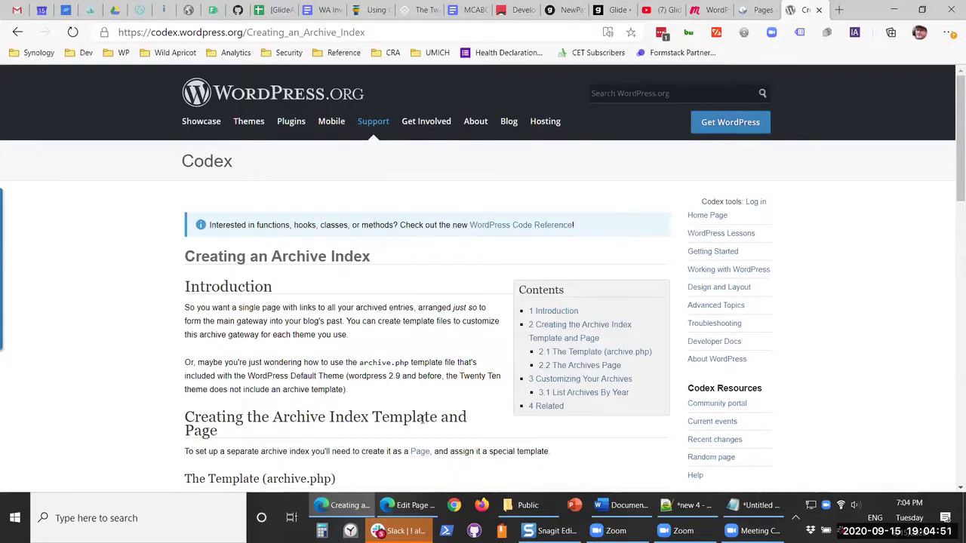
scroll(231, 319, "down", 2)
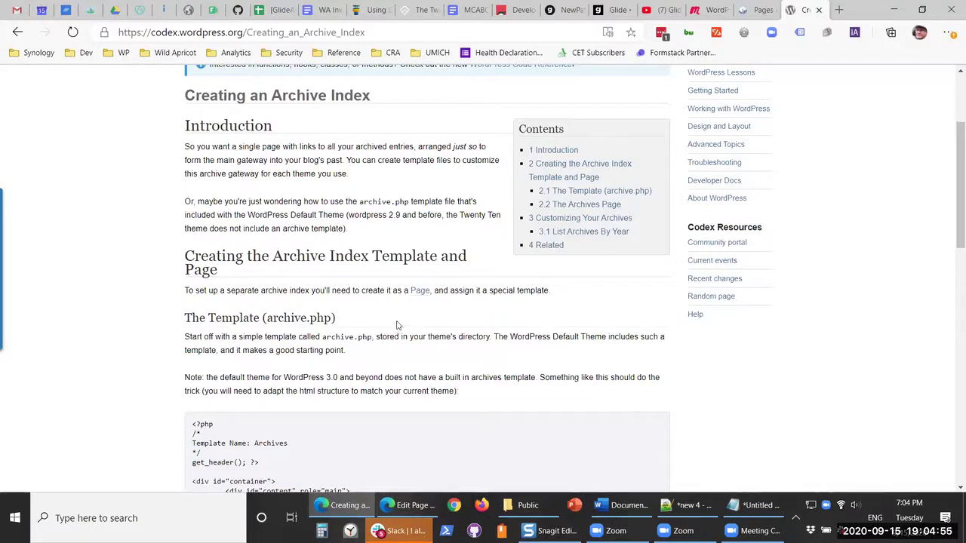
scroll(398, 326, "down", 3)
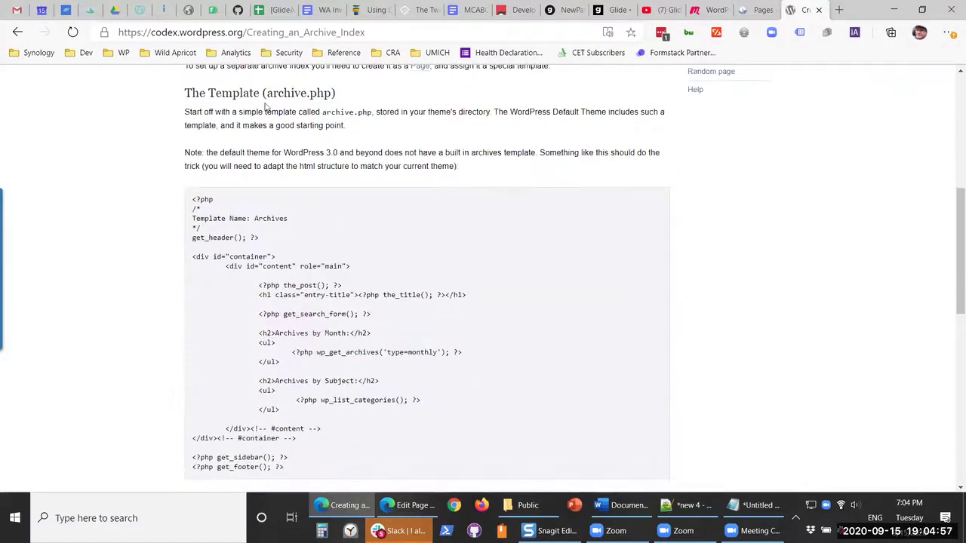
left_click(763, 11)
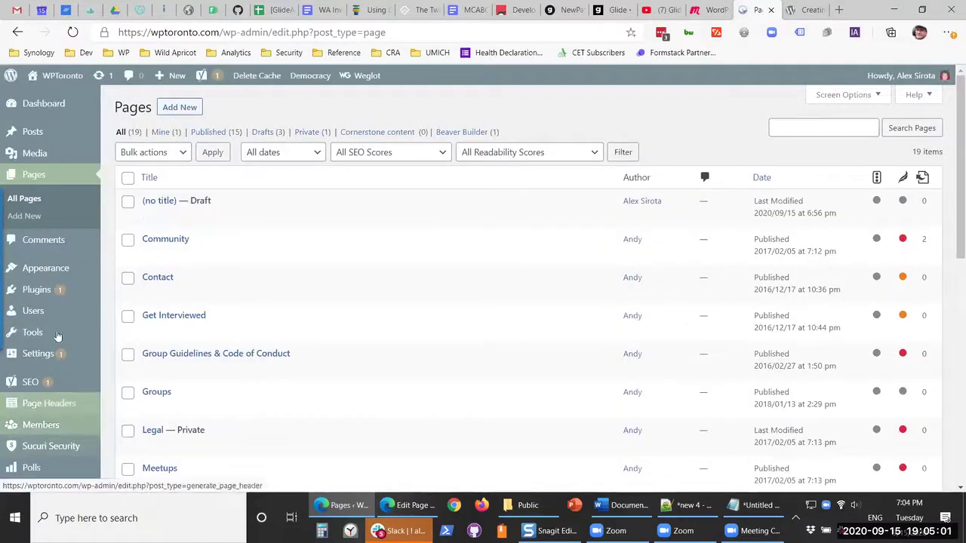
- Open the Appearance Theme Editor and scroll the Theme Files list
mouse_move(60, 273)
left_click(142, 376)
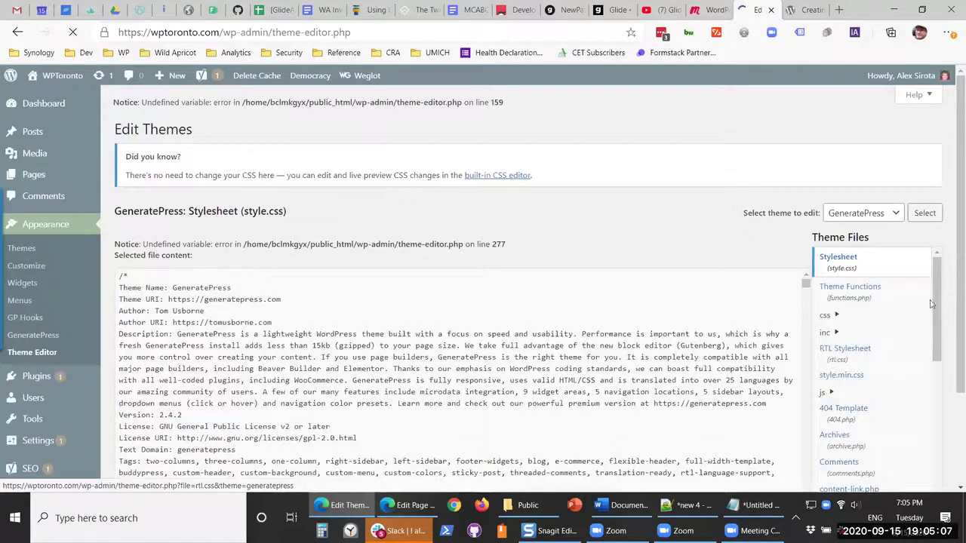
scroll(932, 317, "down", 2)
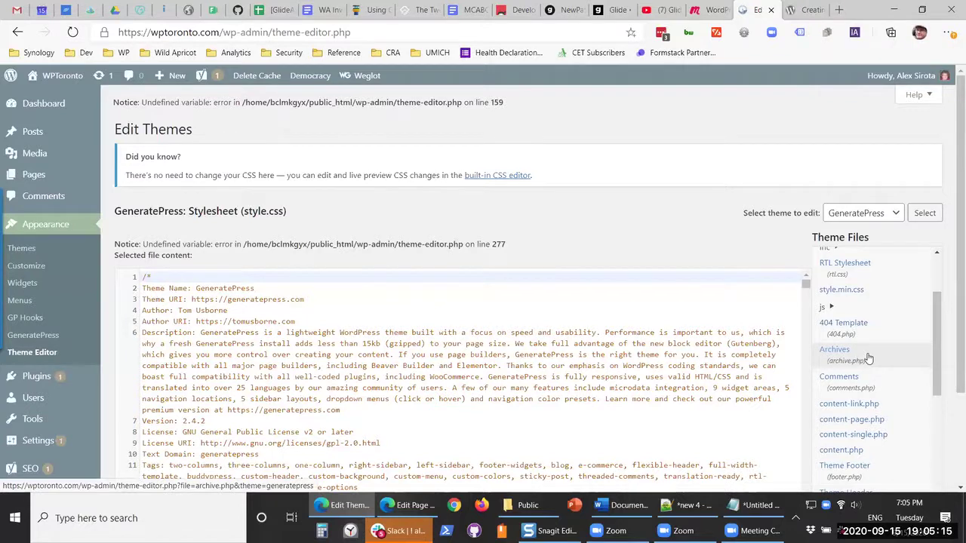
- Open the Archives template (archive.php) and read through its PHP code
left_click(868, 358)
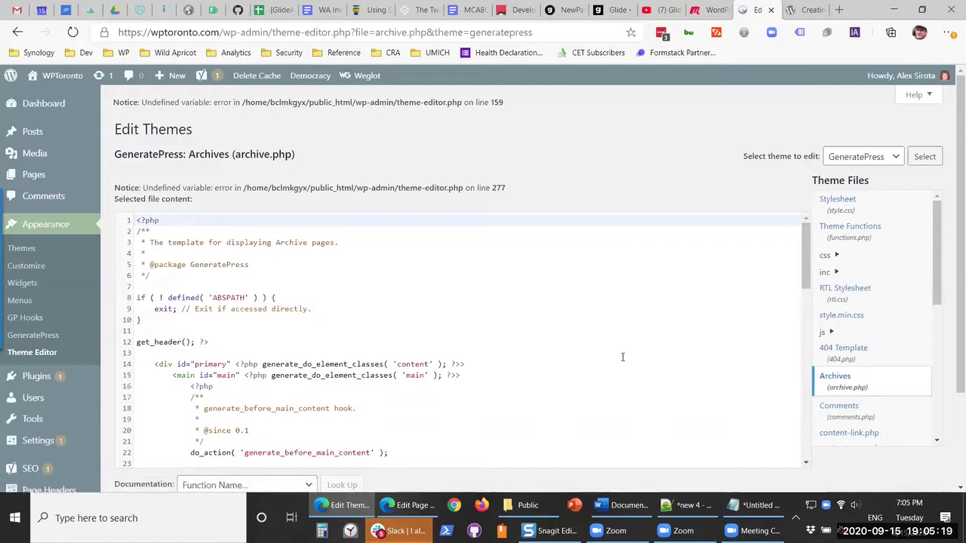
scroll(622, 357, "down", 5)
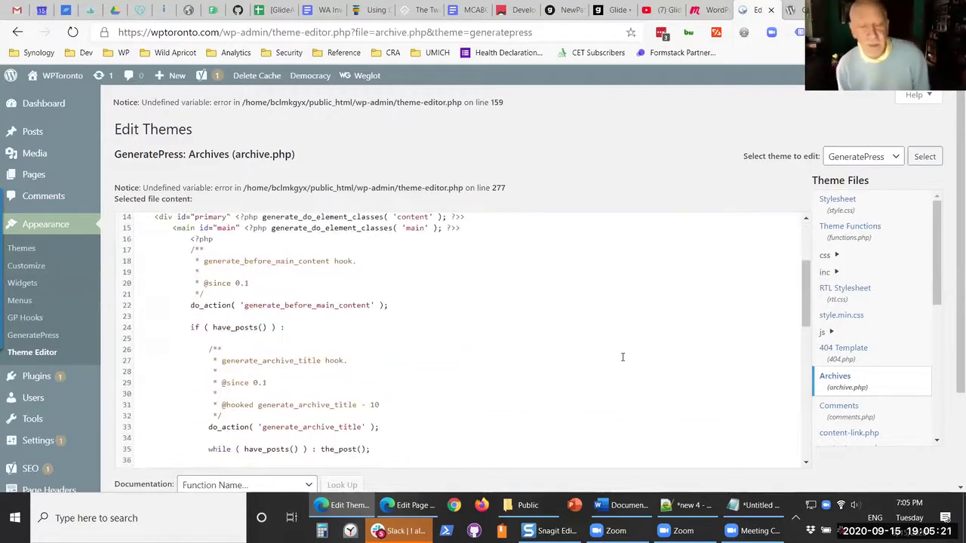
scroll(622, 357, "down", 7)
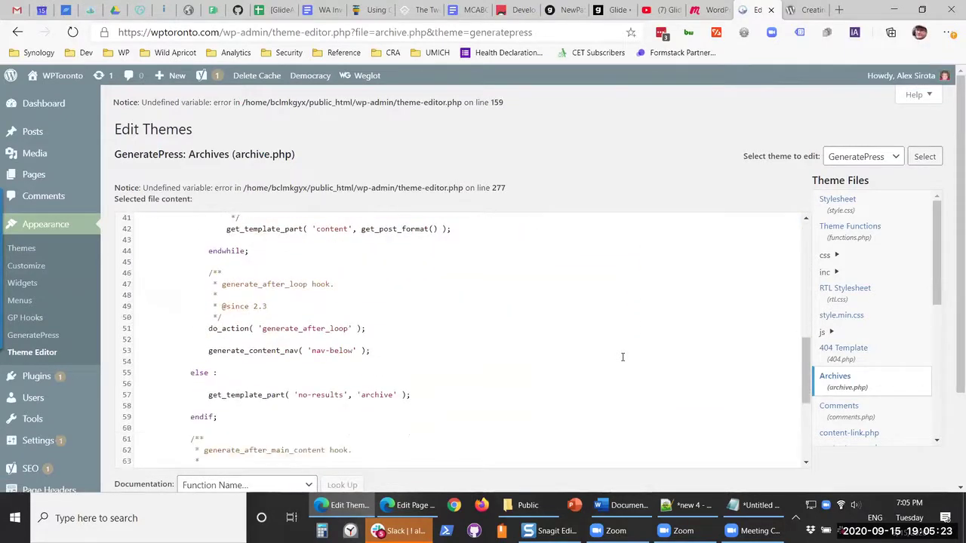
scroll(624, 352, "down", 2)
scroll(624, 351, "down", 1)
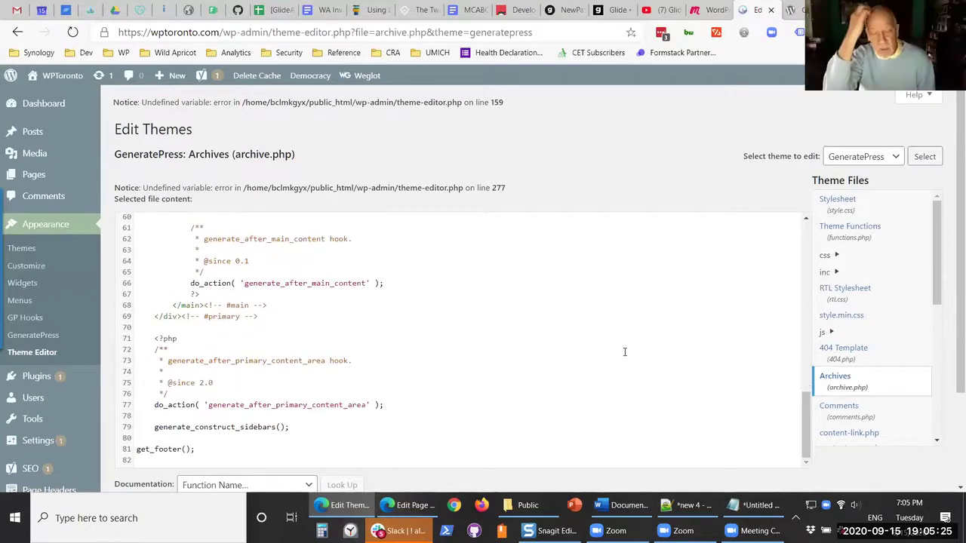
scroll(626, 350, "up", 3)
scroll(626, 351, "up", 12)
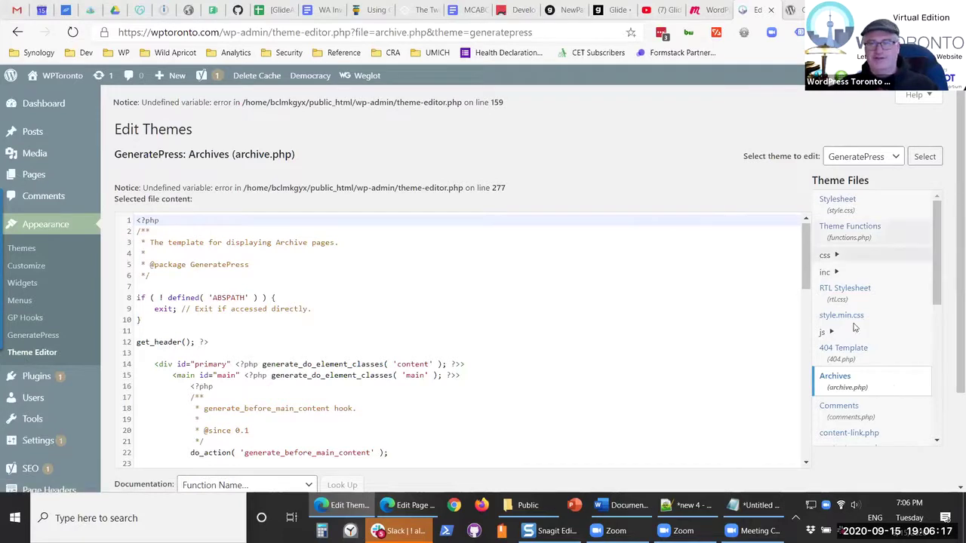
- Switch to the Meetup event and read the comments down to the Stockholm Child header question and reply
left_click(708, 9)
scroll(398, 317, "down", 2)
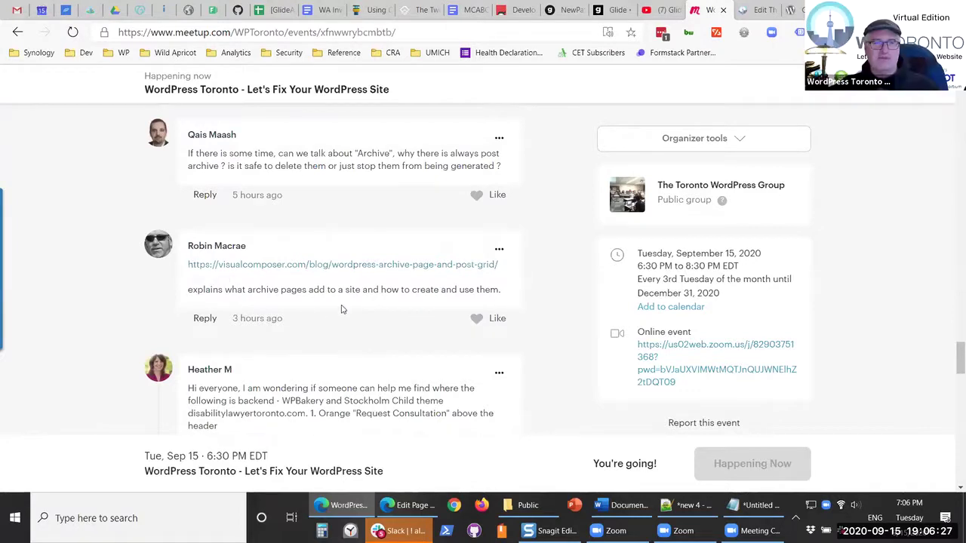
scroll(350, 309, "down", 1)
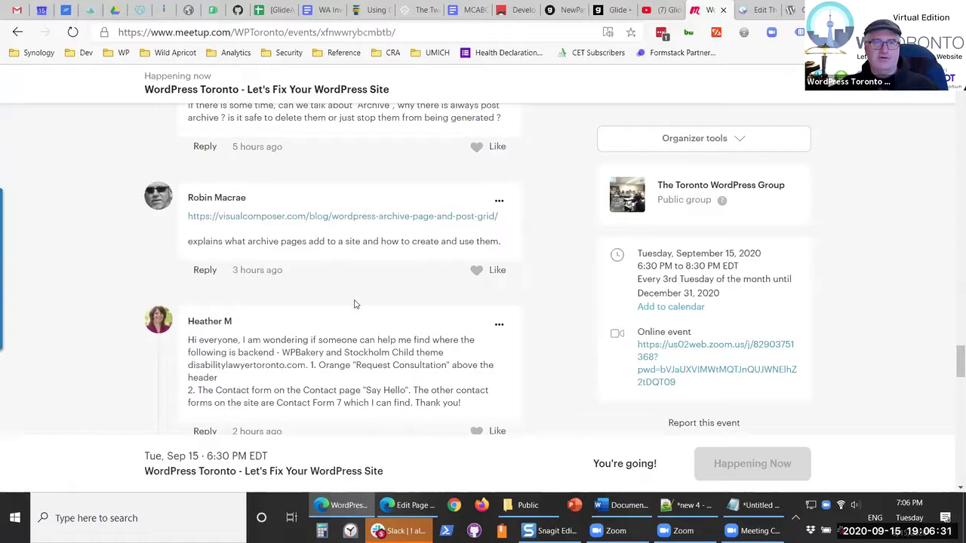
scroll(356, 304, "down", 2)
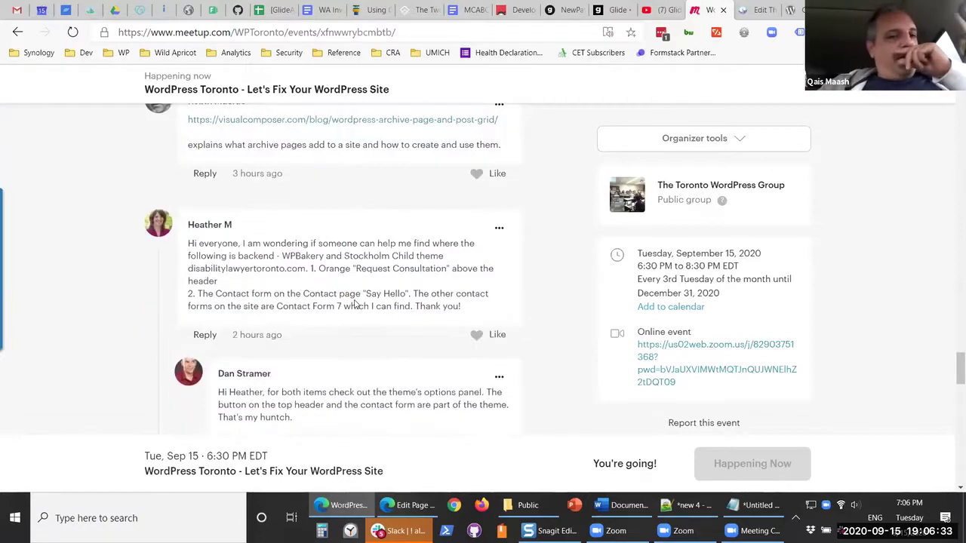
scroll(357, 297, "down", 1)
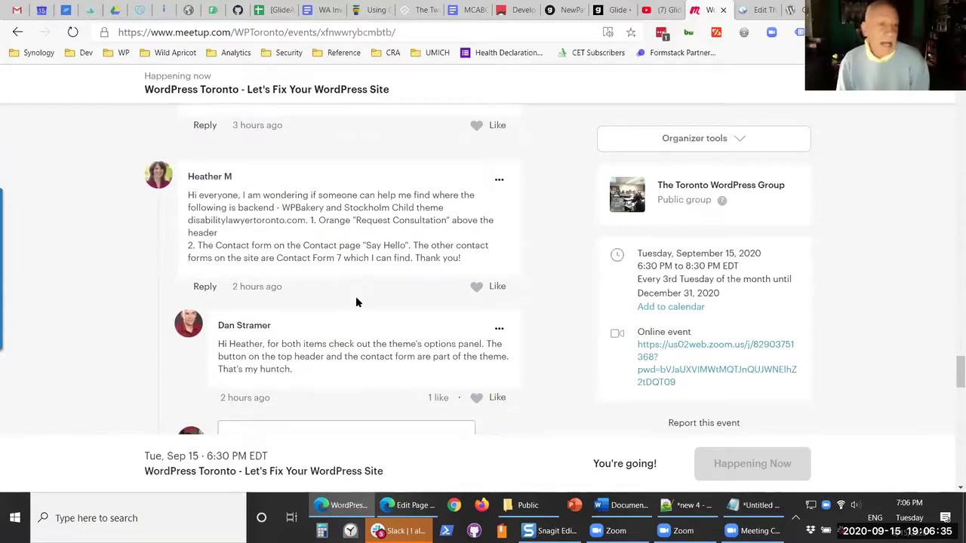
scroll(357, 302, "up", 2)
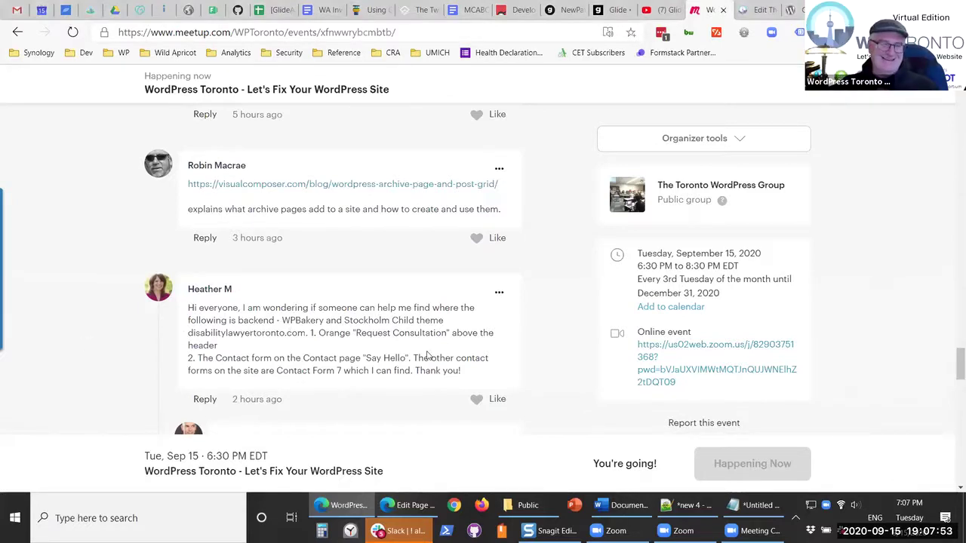
scroll(449, 323, "down", 1)
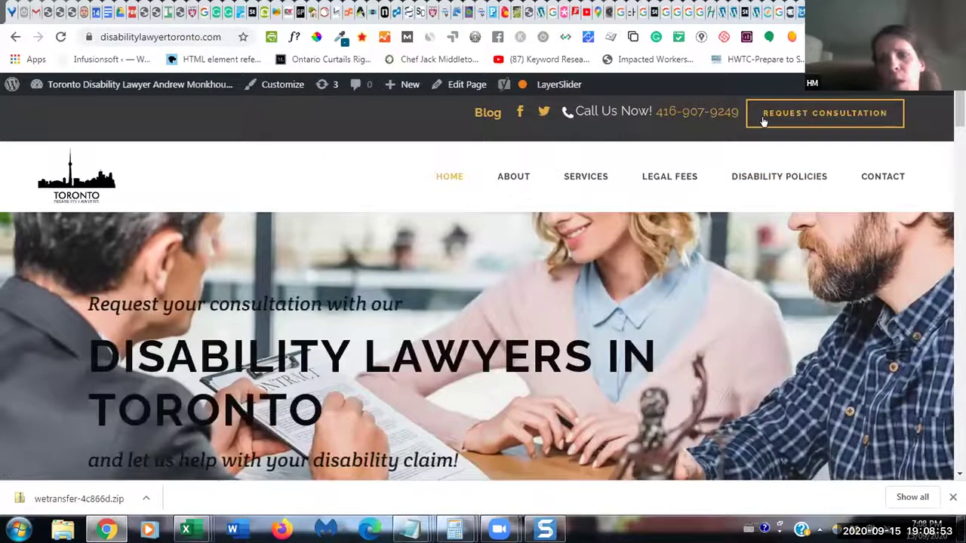
- Preview and dismiss the Request Consultation popup, then browse the site's CONTACT page
left_click(764, 121)
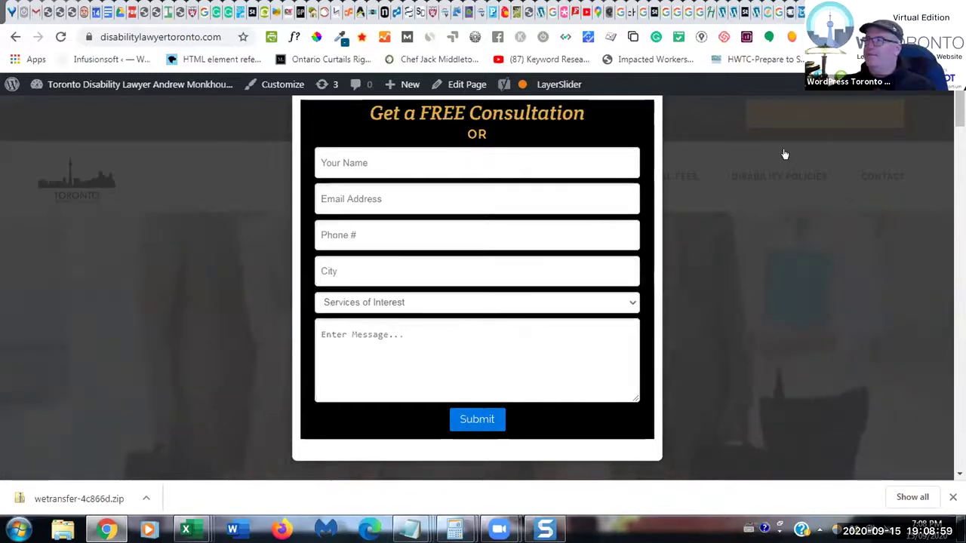
left_click(678, 100)
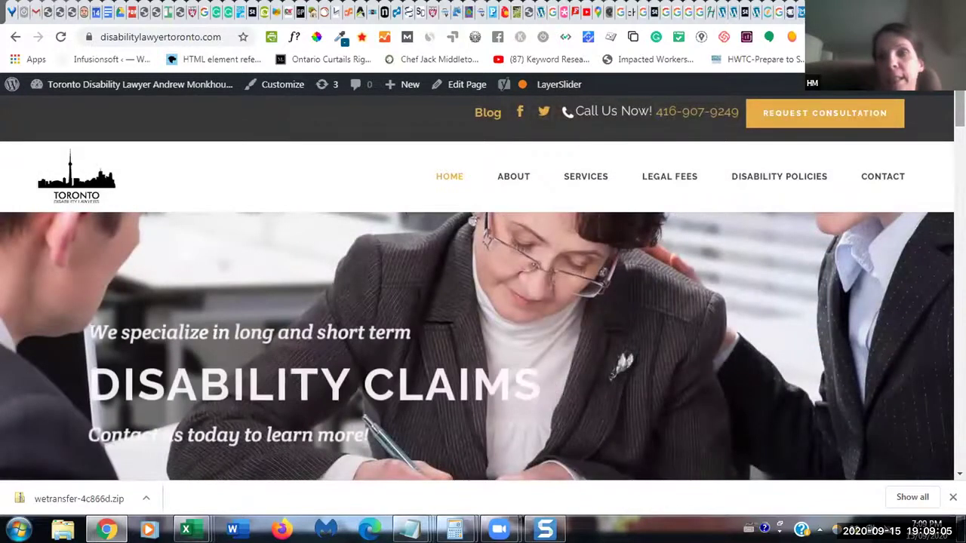
left_click(880, 179)
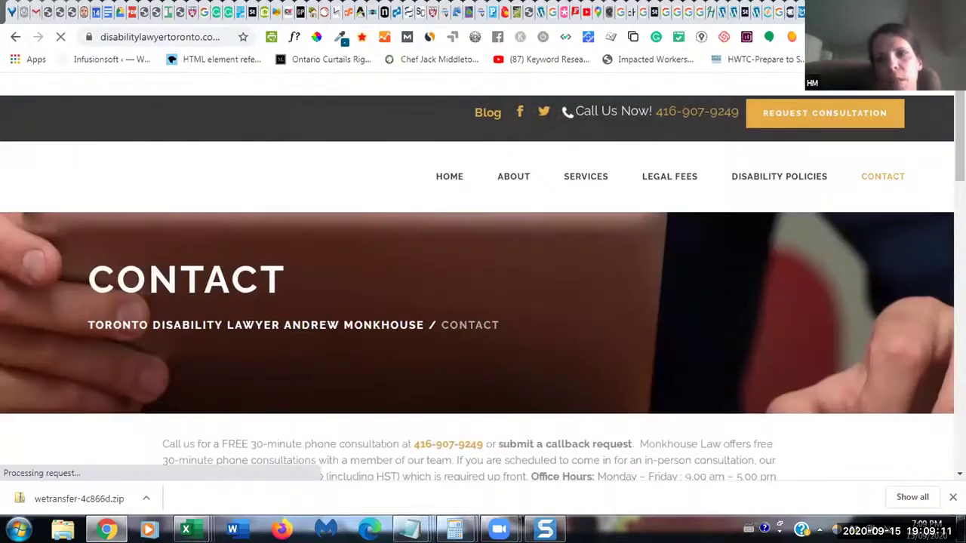
scroll(880, 179, "down", 3)
scroll(845, 324, "down", 5)
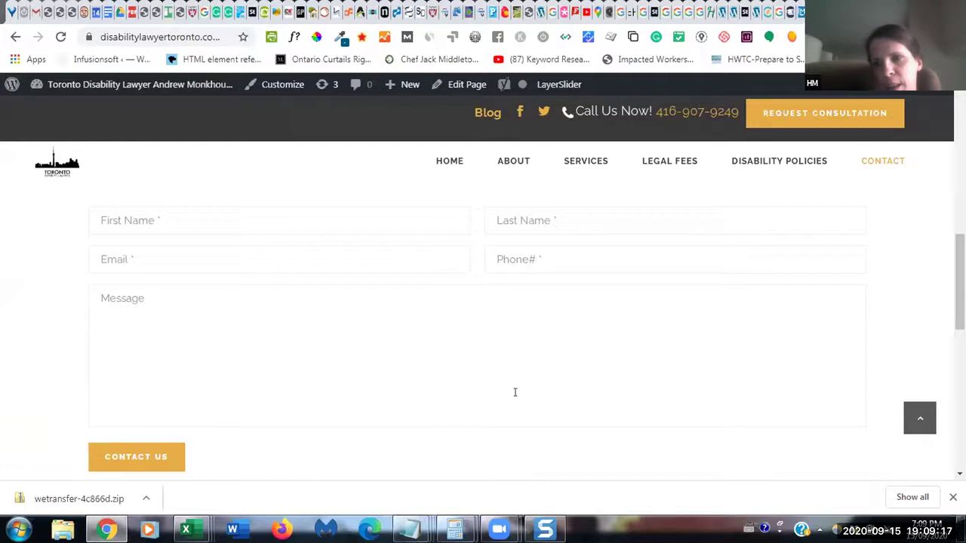
scroll(514, 392, "up", 3)
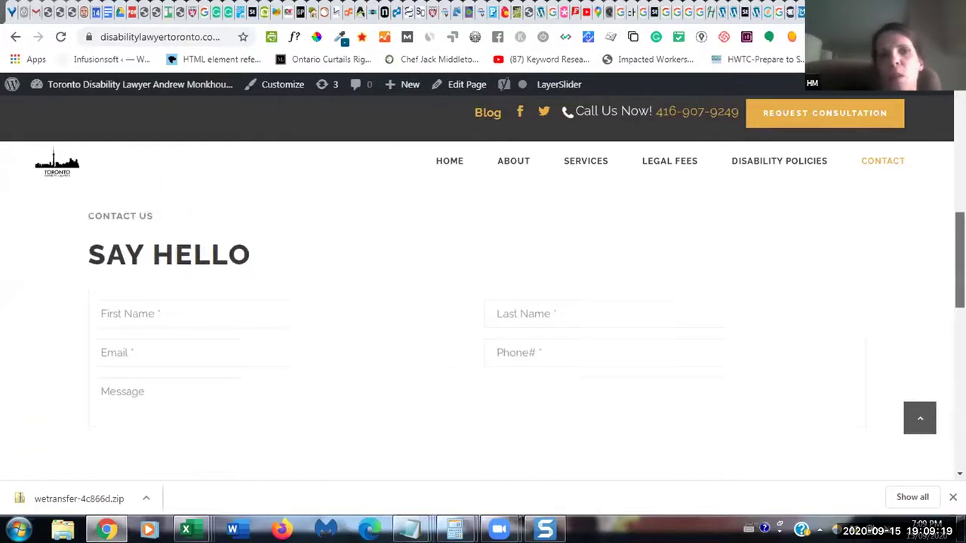
scroll(515, 391, "up", 4)
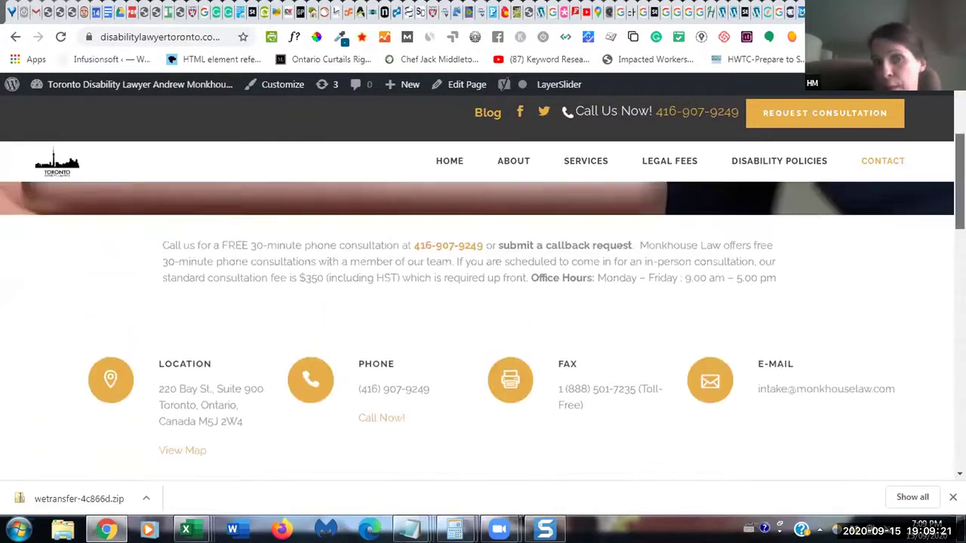
- Go to the admin Dashboard and browse the Portfolio list of 24 items, led by Berlin Design Week
mouse_move(165, 89)
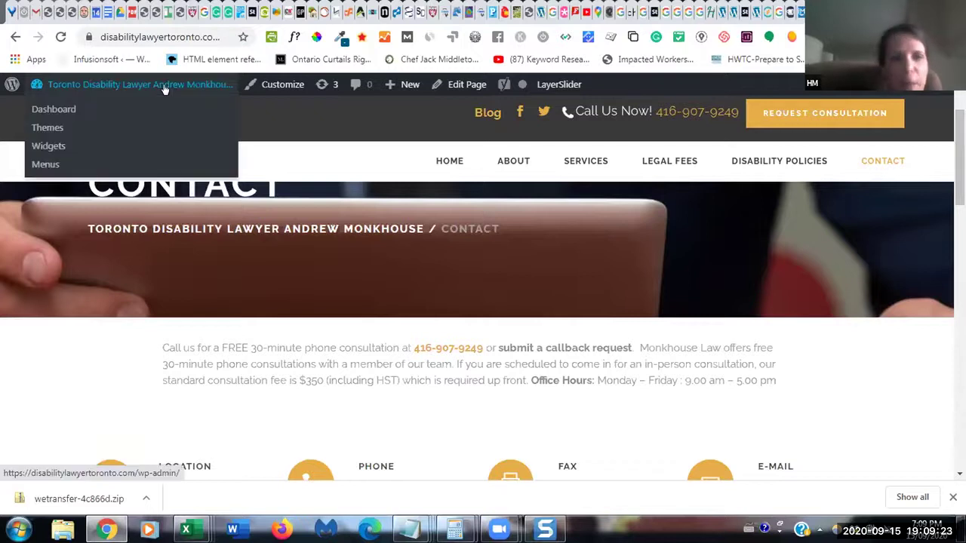
left_click(176, 86)
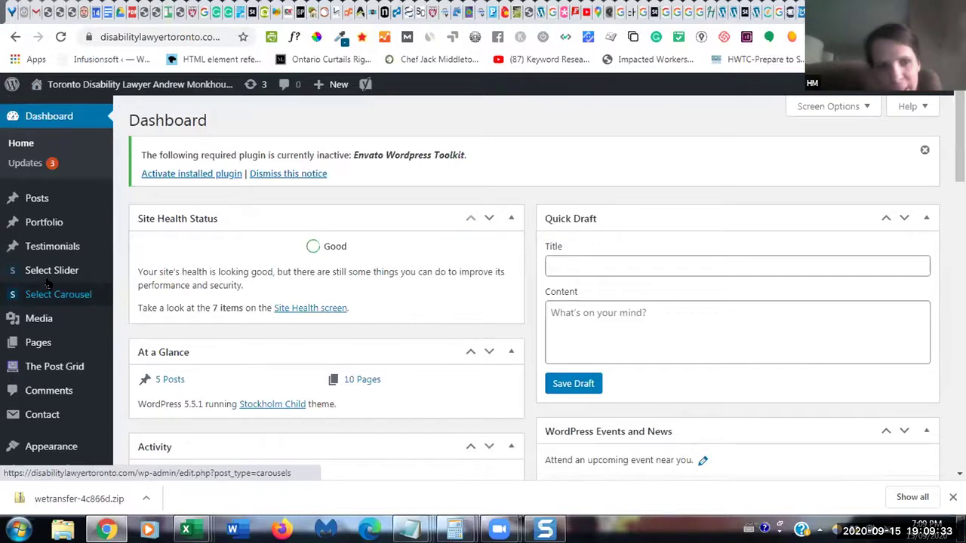
mouse_move(40, 224)
left_click(134, 225)
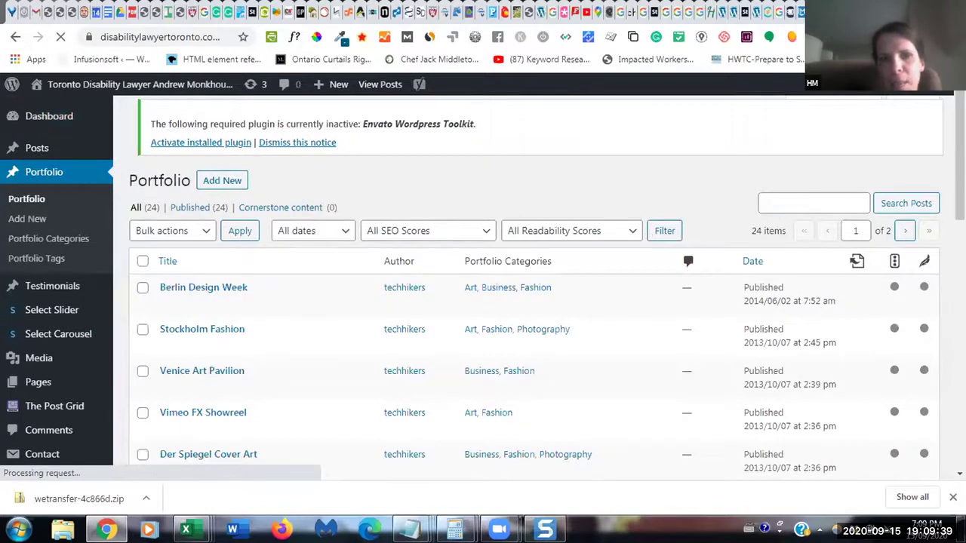
scroll(646, 234, "down", 1)
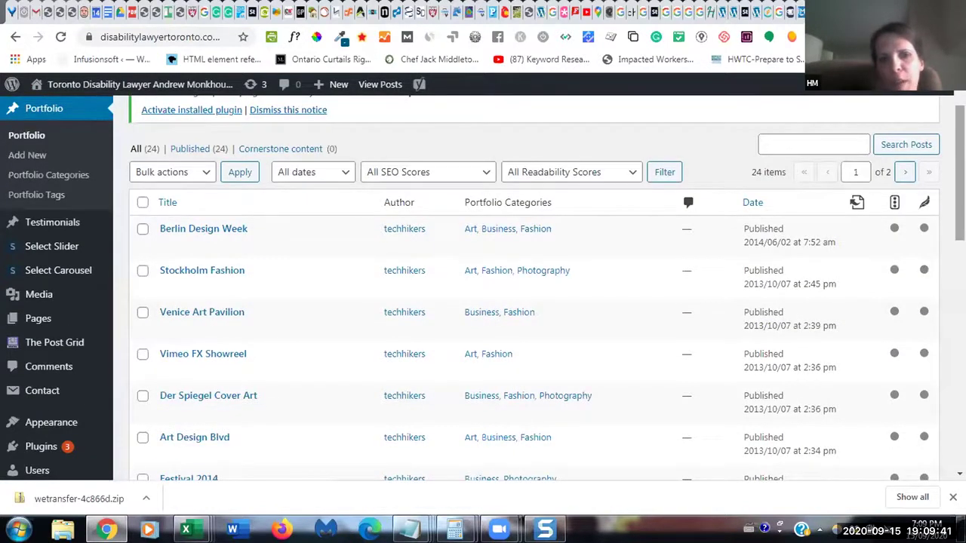
scroll(864, 257, "down", 1)
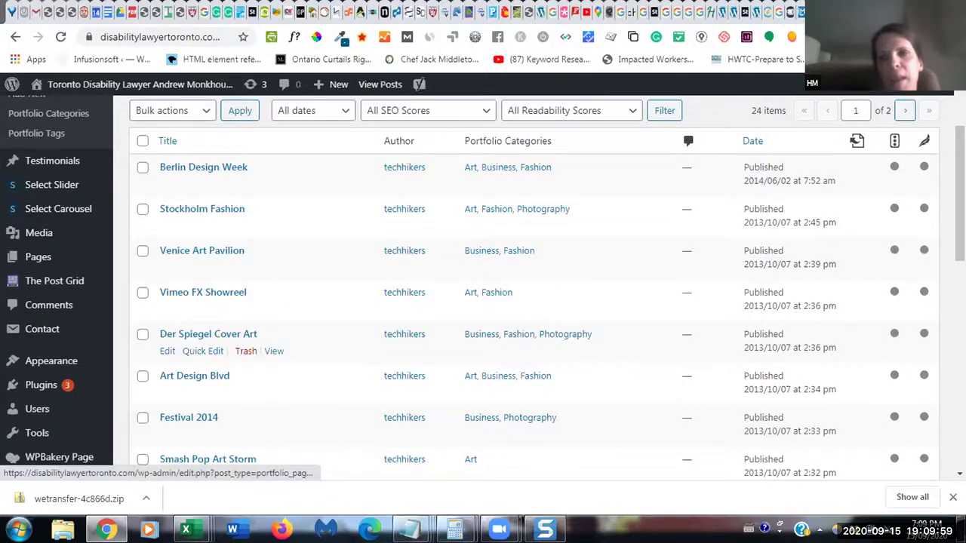
scroll(528, 302, "up", 2)
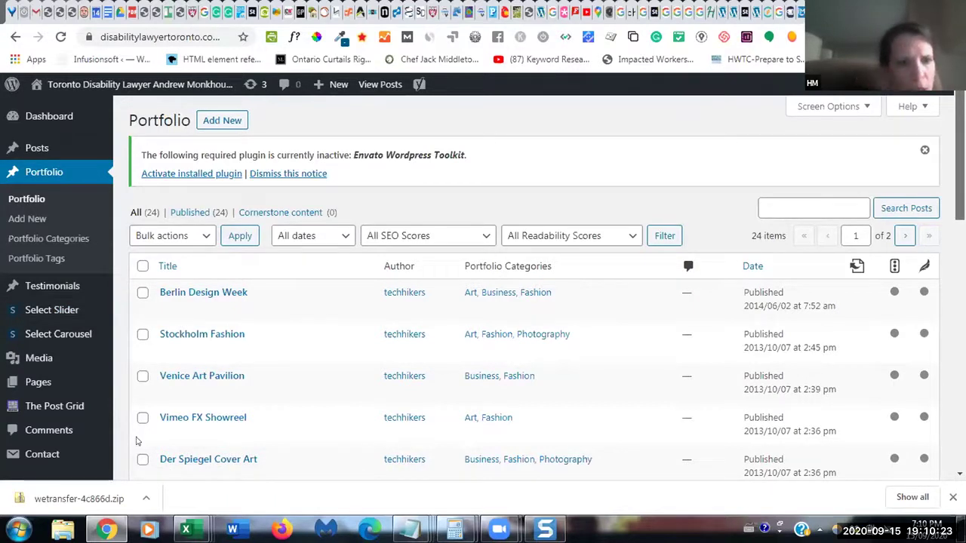
mouse_move(647, 366)
scroll(528, 340, "down", 1)
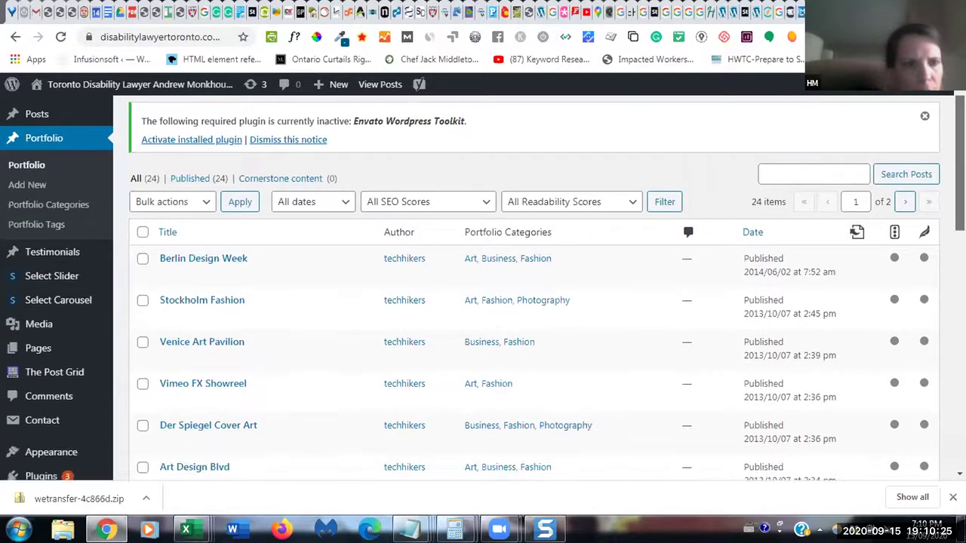
scroll(529, 340, "up", 1)
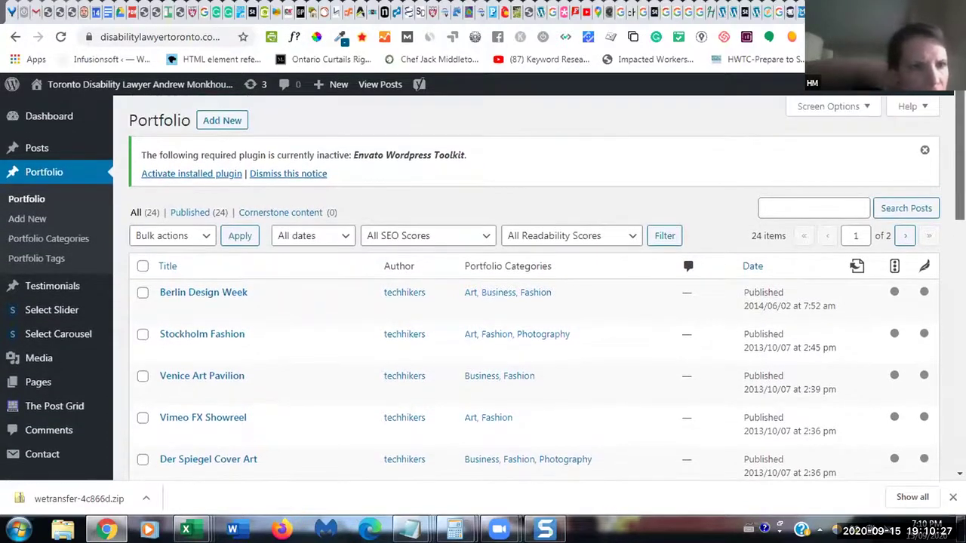
mouse_move(49, 387)
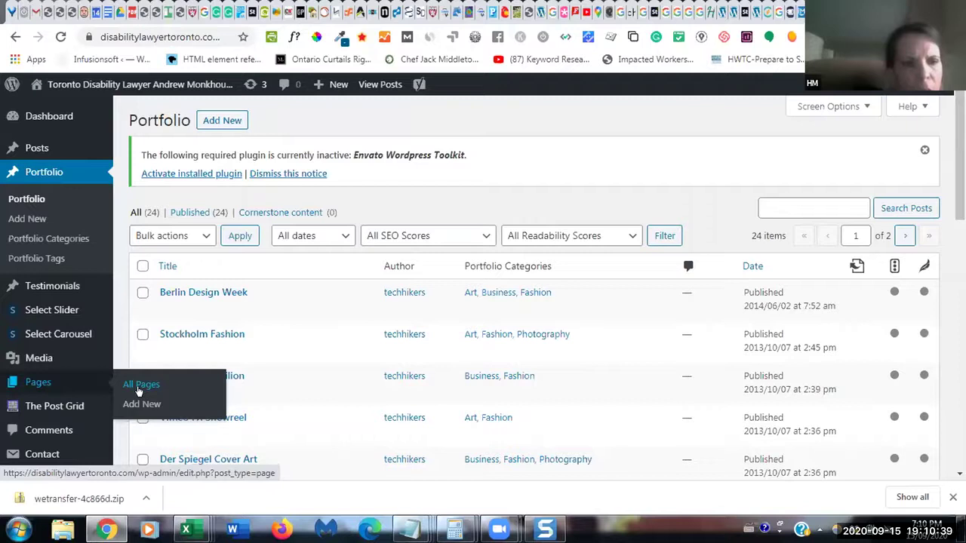
- Visit Pages > All Pages, then open Appearance > Theme Editor
left_click(139, 390)
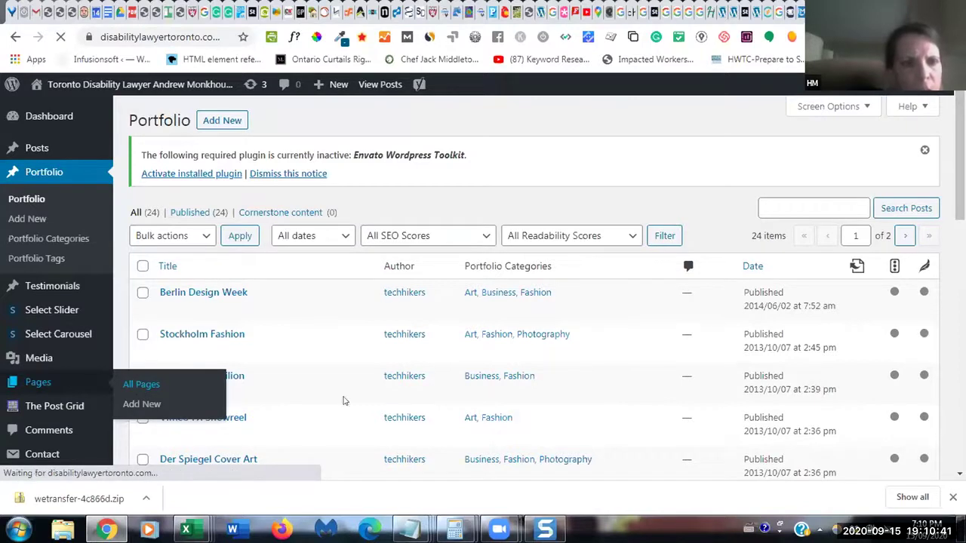
scroll(680, 277, "down", 2)
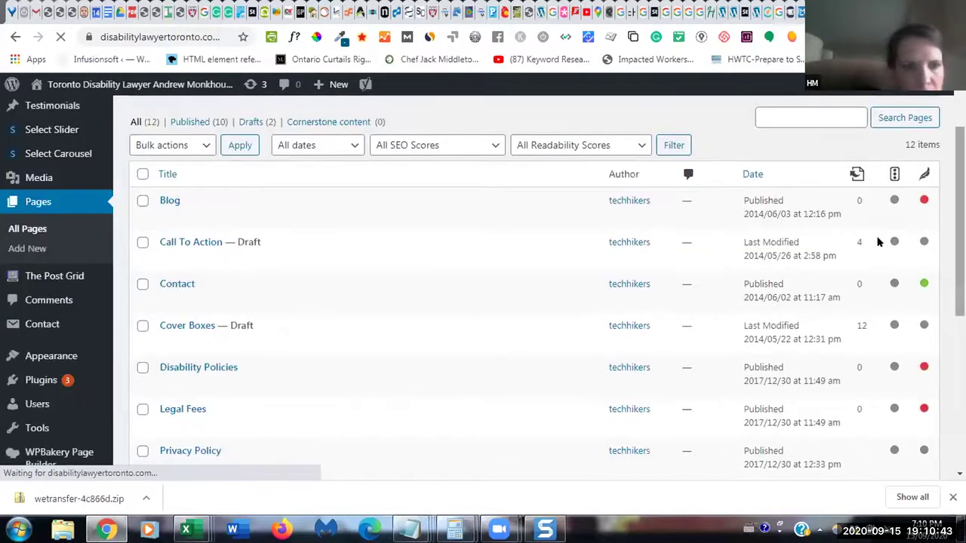
mouse_move(32, 355)
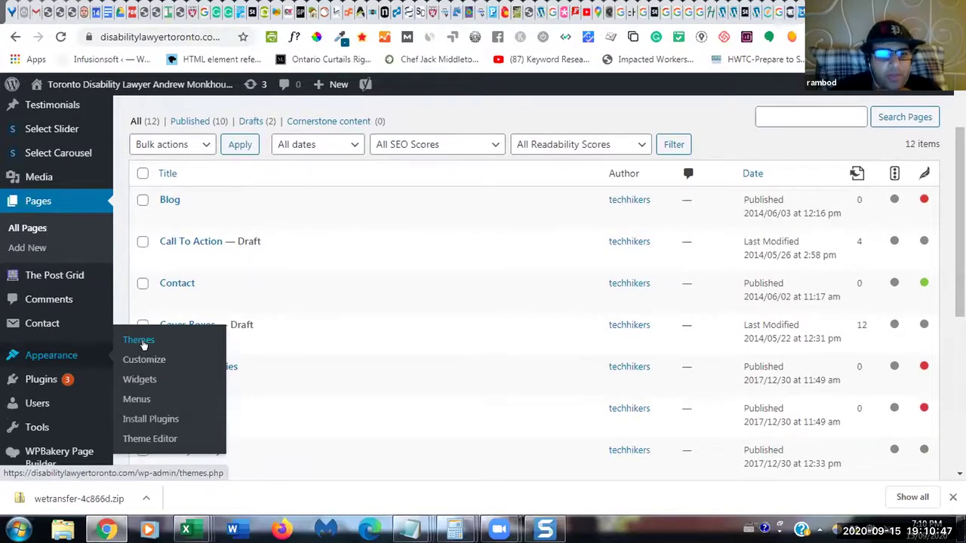
left_click(141, 439)
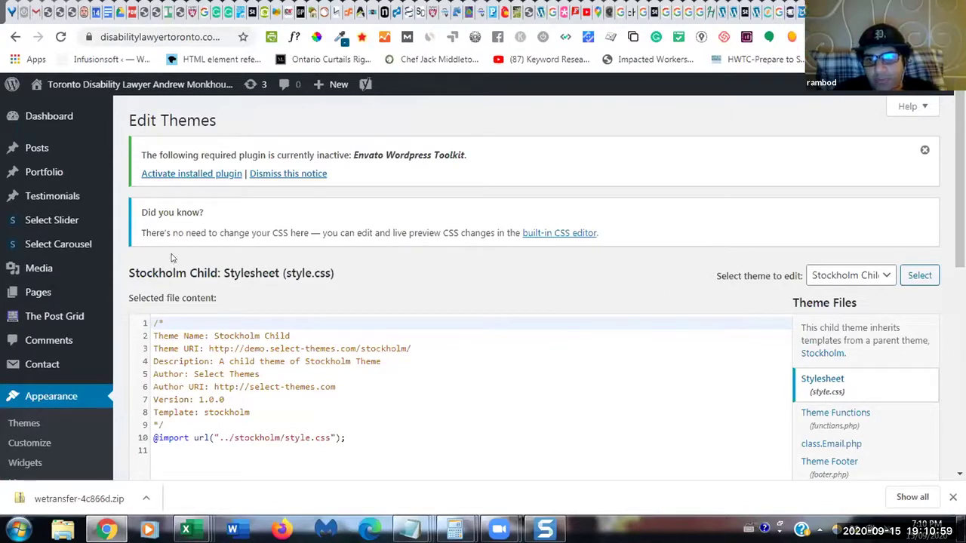
- Scroll through the Stockholm Child style.css code and its theme files list
scroll(172, 258, "down", 2)
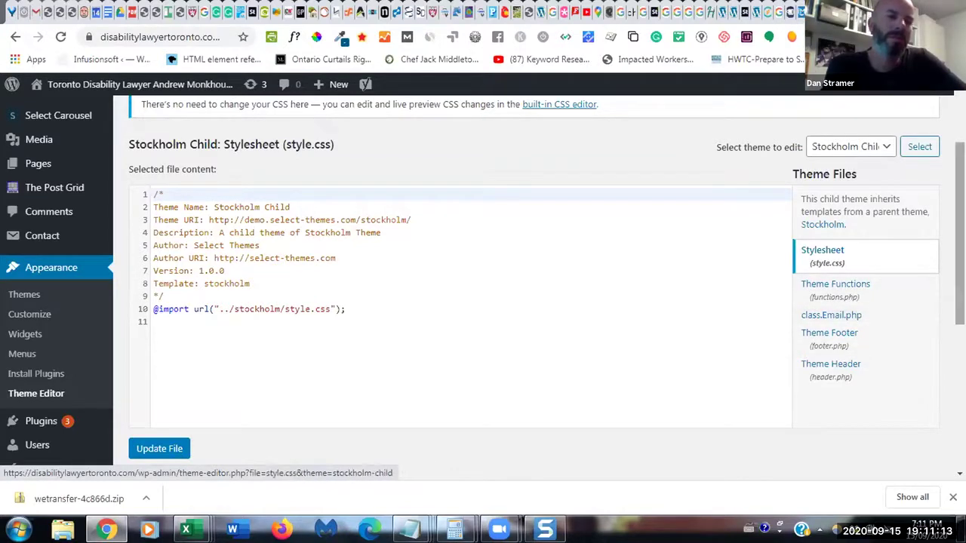
scroll(836, 315, "down", 3)
scroll(539, 288, "down", 2)
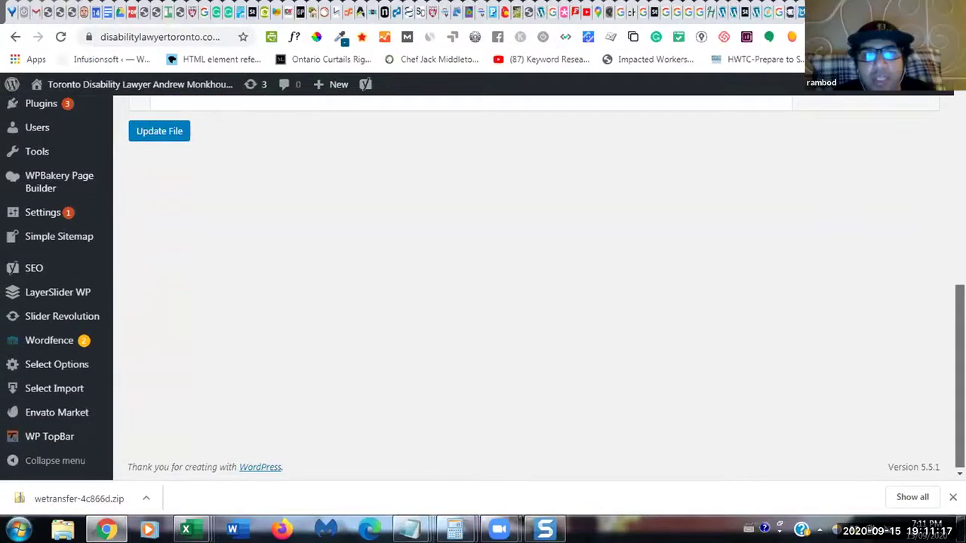
scroll(782, 354, "up", 1)
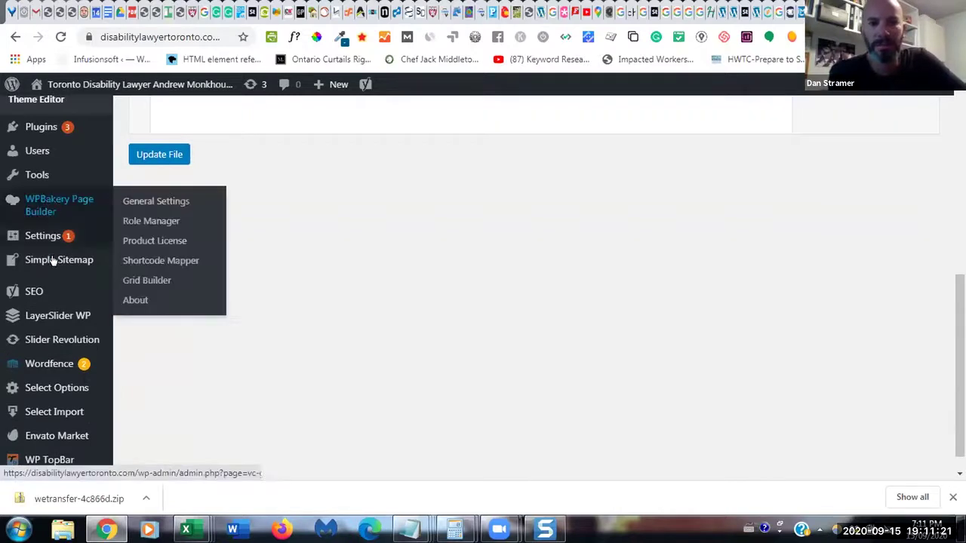
mouse_move(66, 312)
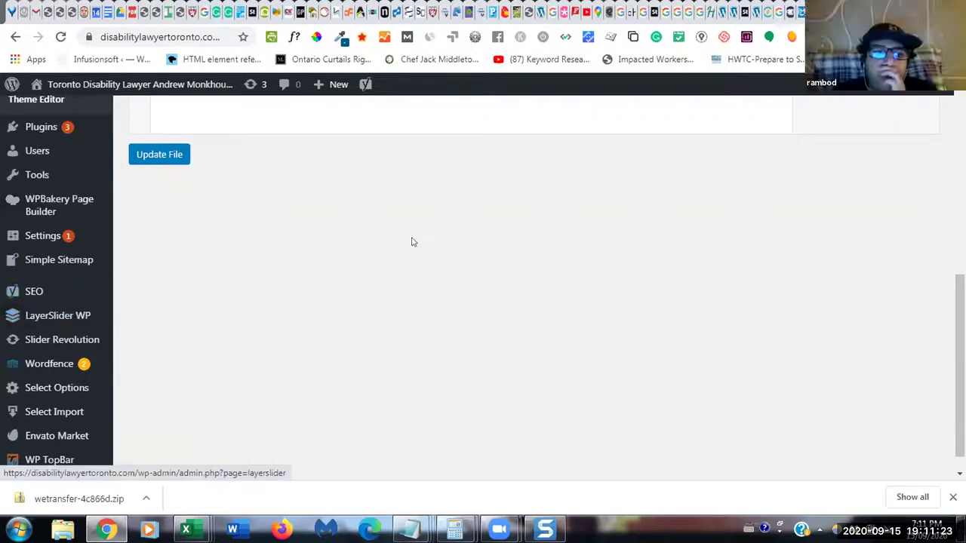
scroll(412, 241, "up", 1)
scroll(483, 287, "up", 3)
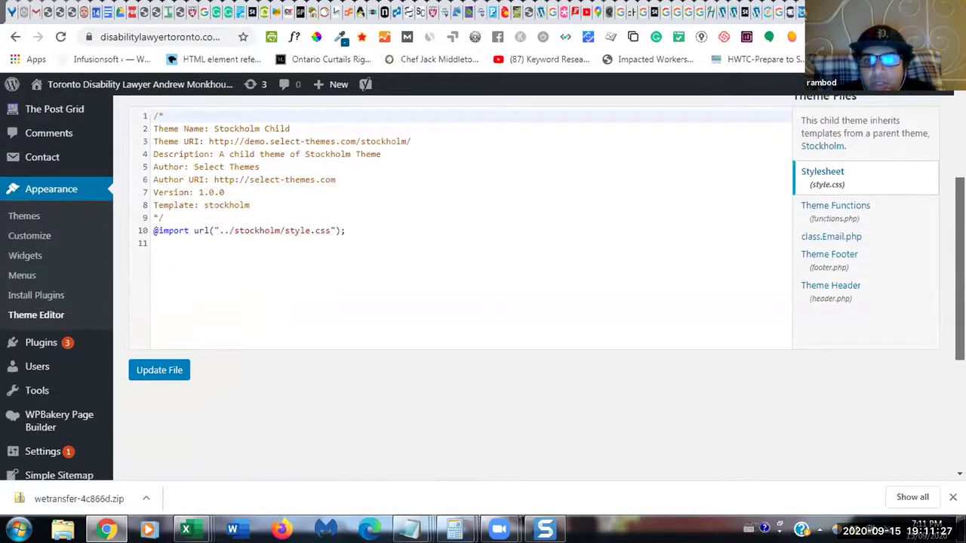
scroll(483, 287, "up", 1)
scroll(483, 287, "up", 1)
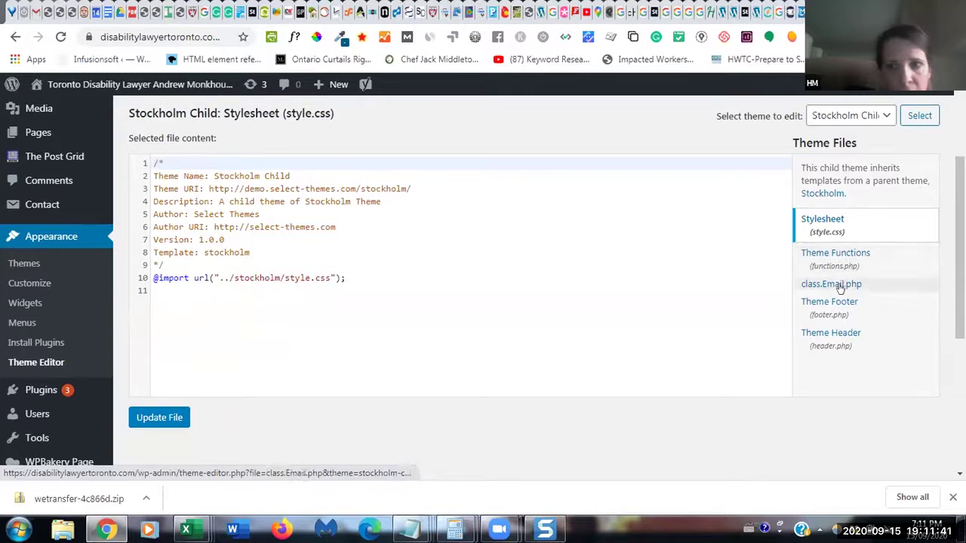
- Open the Stockholm Child class.Email.php file and scroll through it, finding it empty
left_click(836, 290)
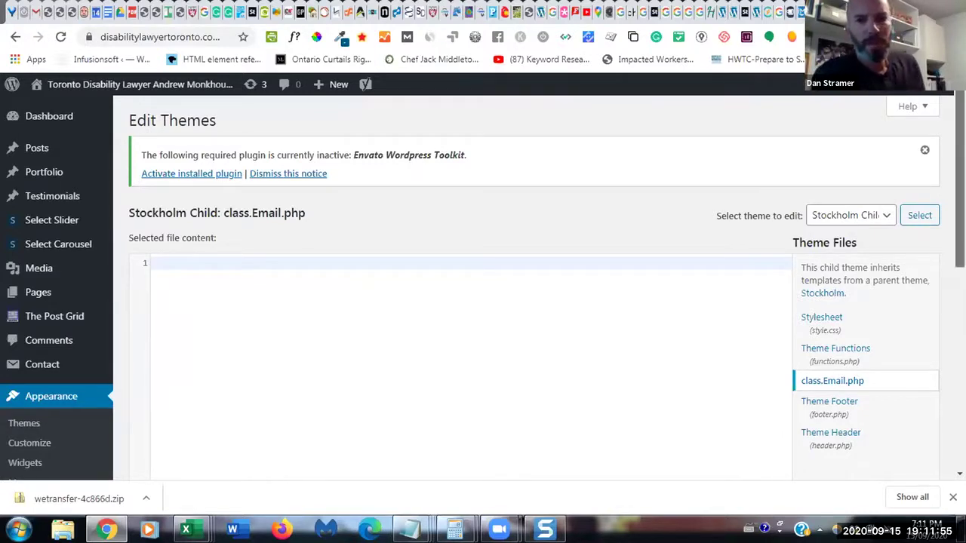
scroll(483, 302, "down", 3)
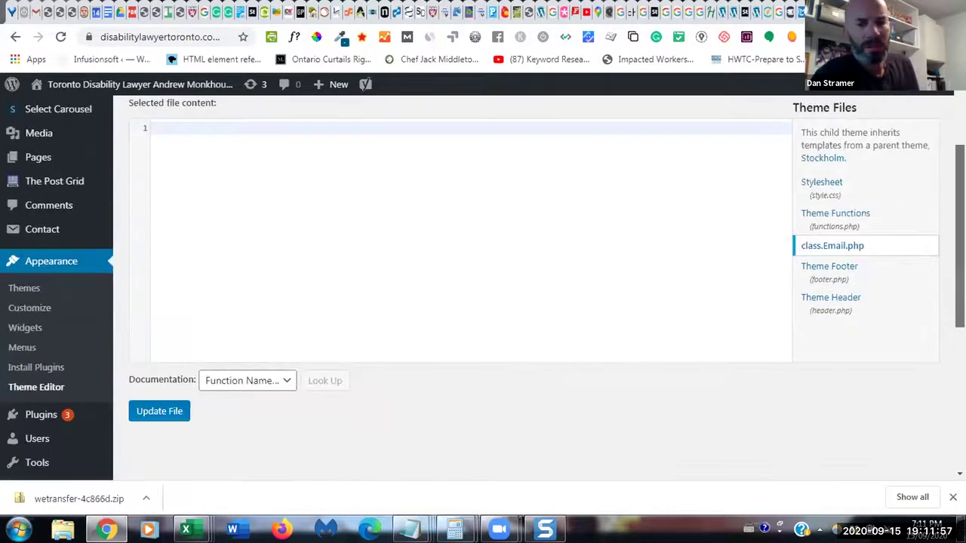
scroll(483, 302, "down", 1)
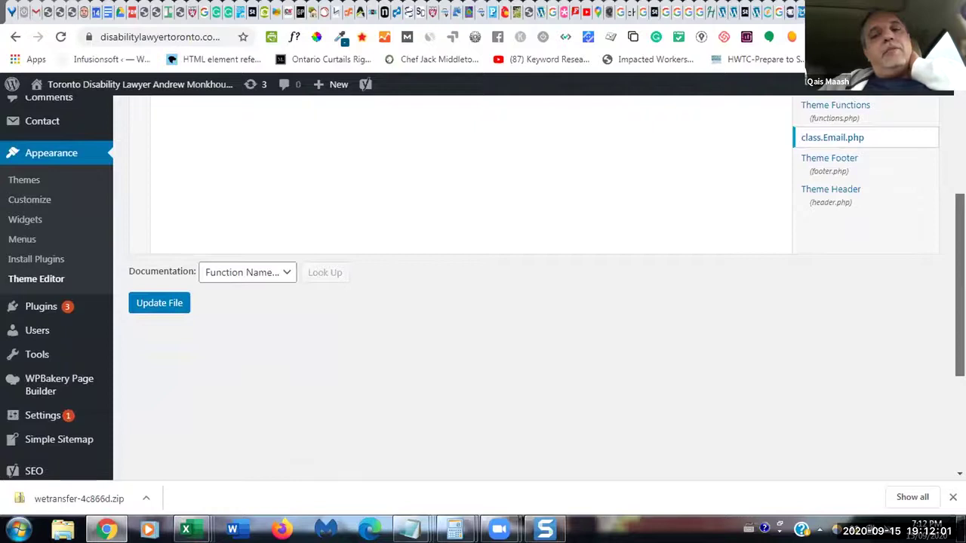
scroll(483, 287, "down", 2)
scroll(482, 287, "down", 2)
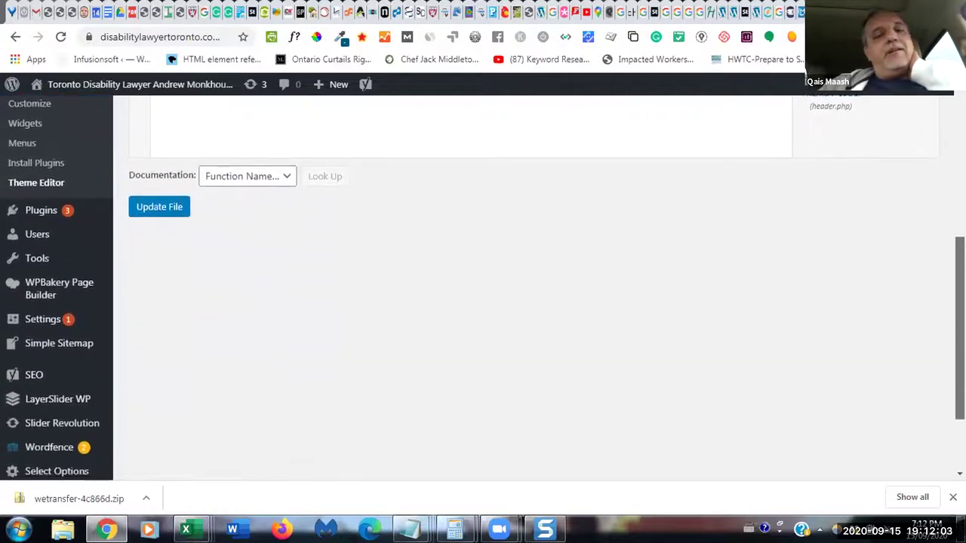
scroll(483, 286, "down", 1)
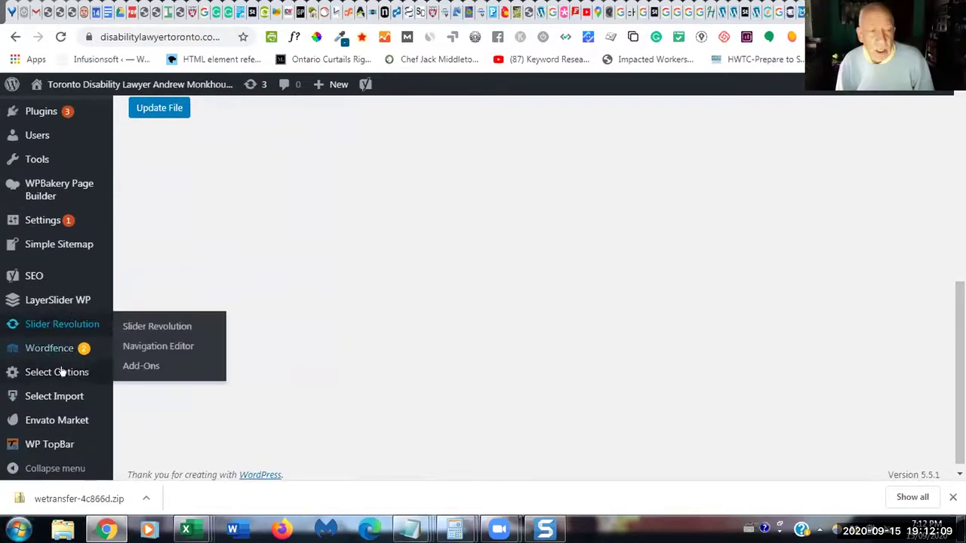
mouse_move(63, 372)
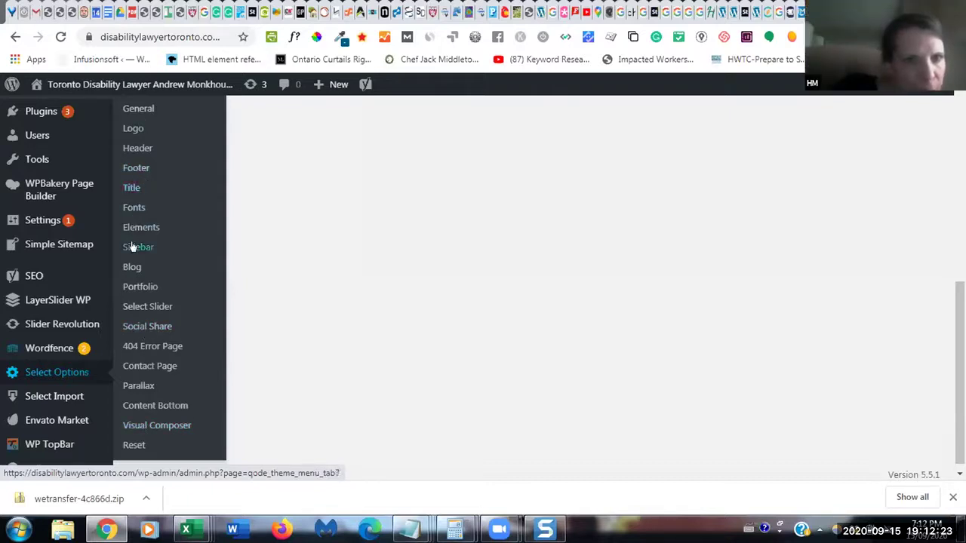
- Open the Contact Page options and scroll through Google Map, Upper Section, Contact Form and Custom Style 1
left_click(141, 366)
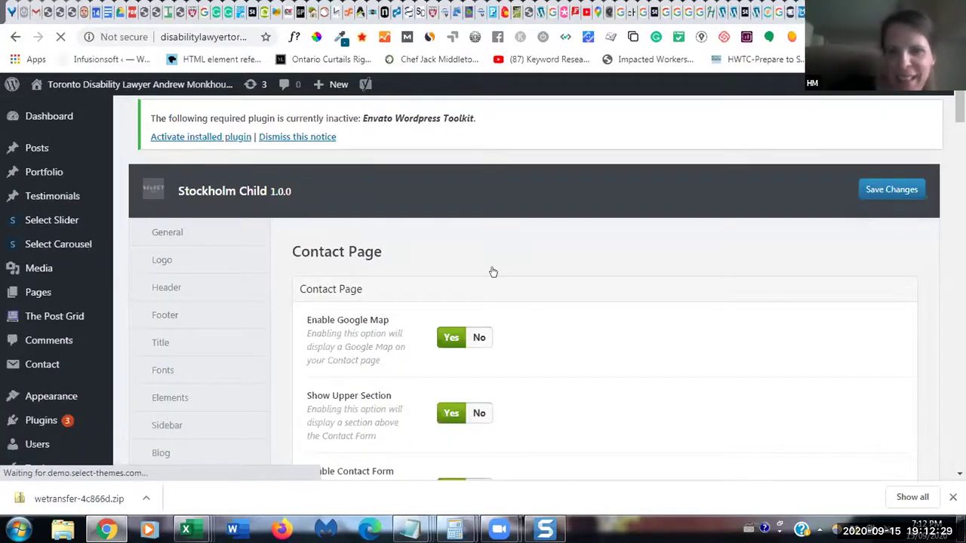
scroll(493, 272, "down", 3)
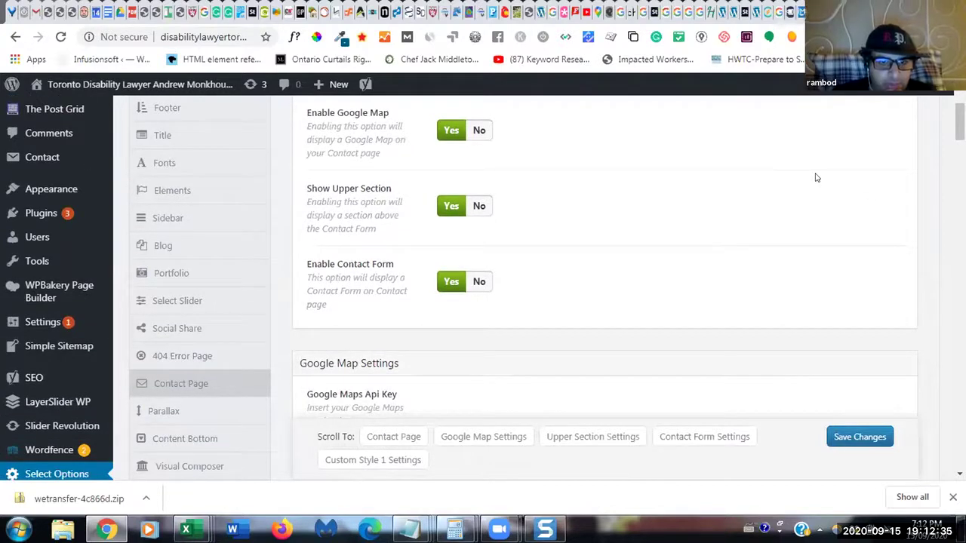
scroll(604, 287, "down", 8)
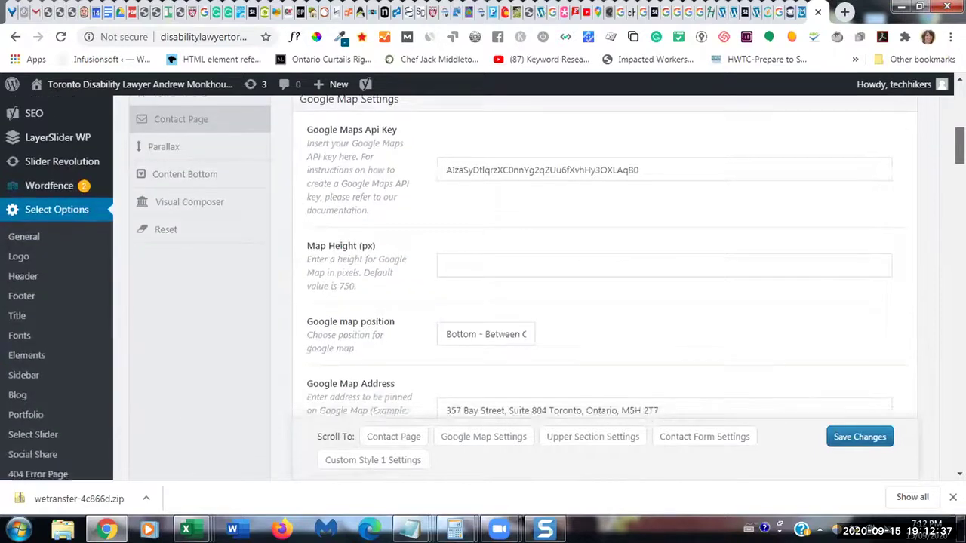
scroll(604, 286, "down", 7)
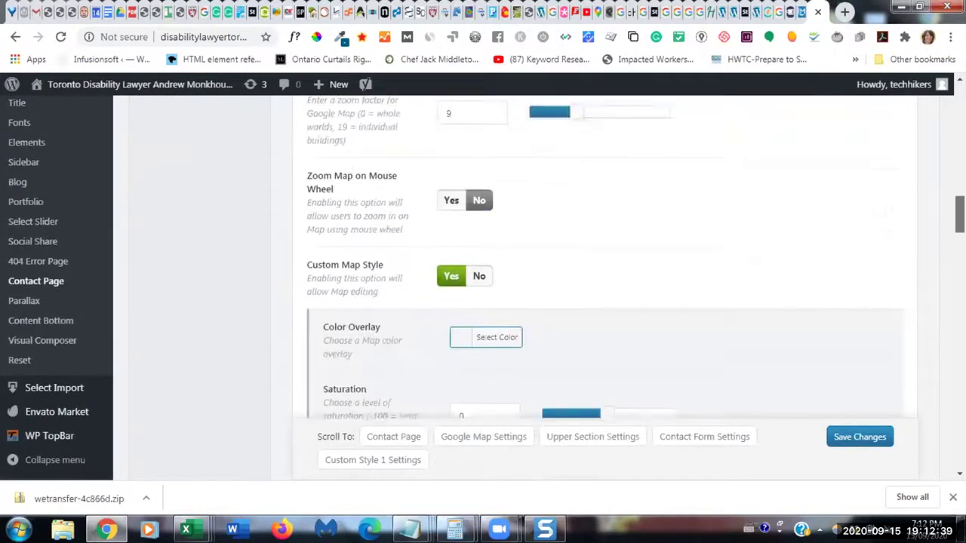
scroll(604, 286, "down", 3)
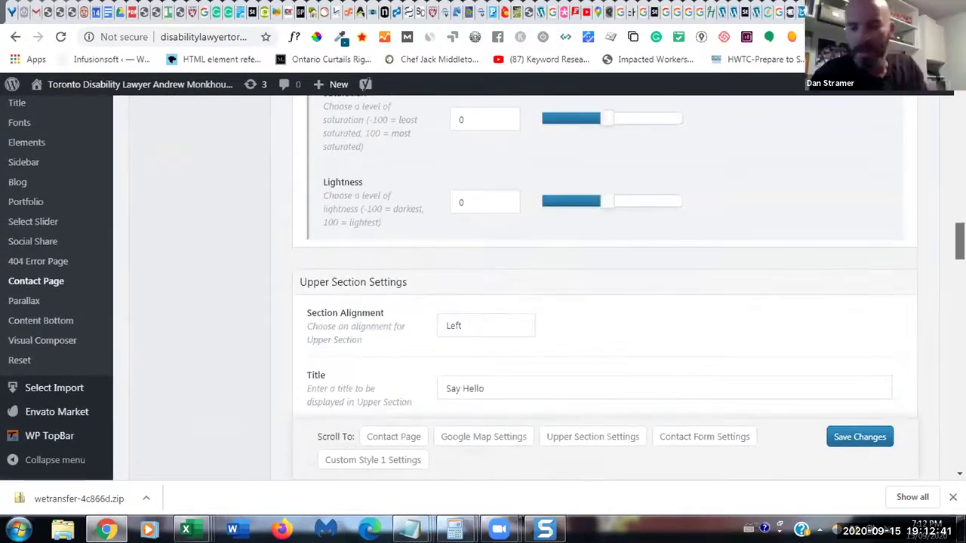
scroll(603, 287, "down", 10)
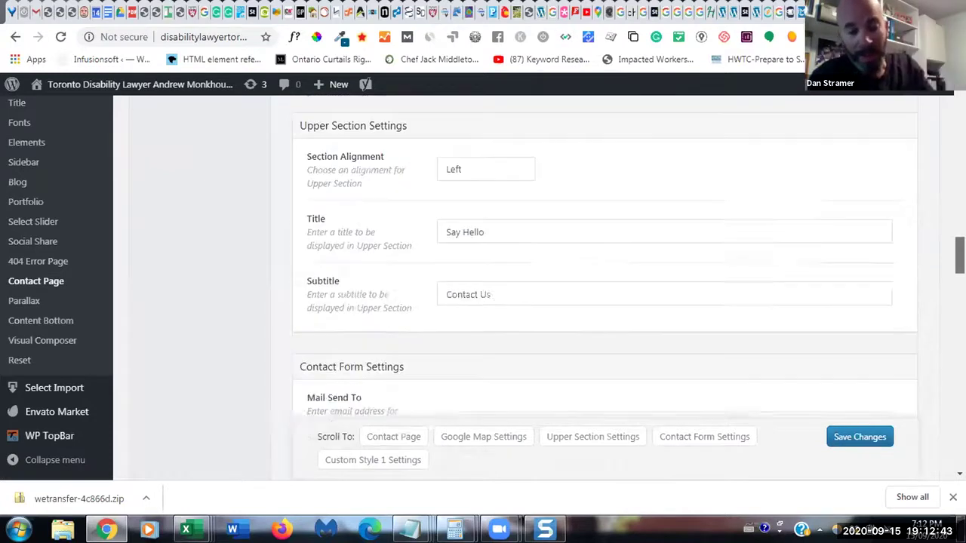
scroll(604, 286, "down", 10)
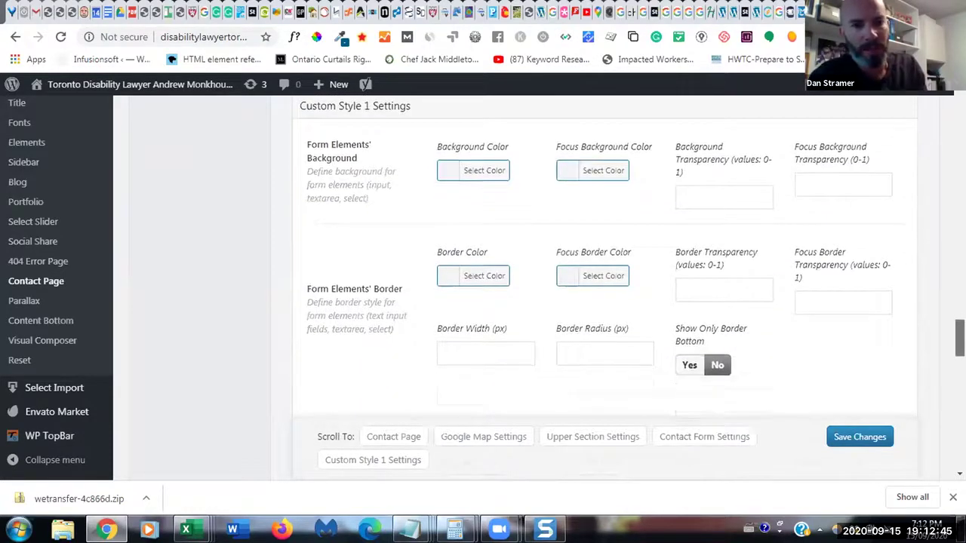
scroll(604, 287, "down", 5)
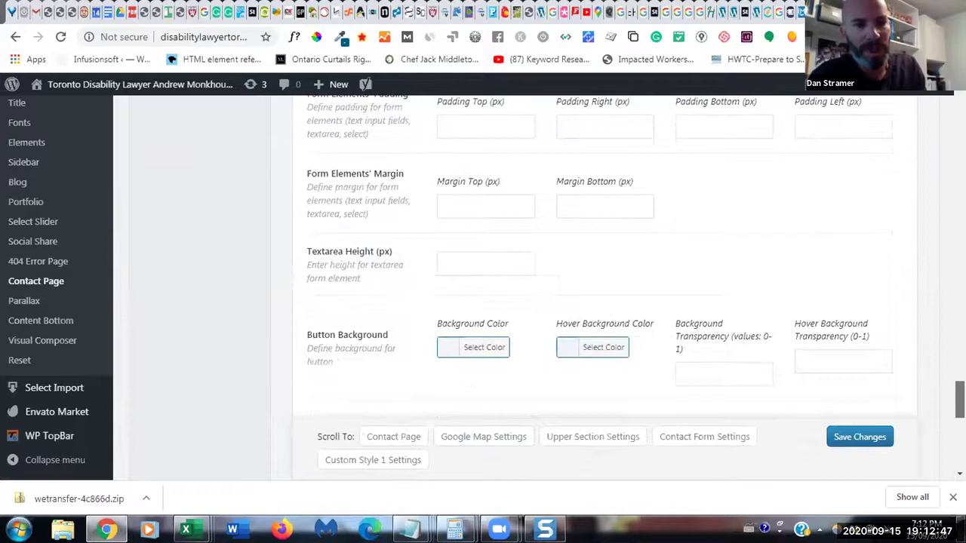
scroll(603, 286, "down", 5)
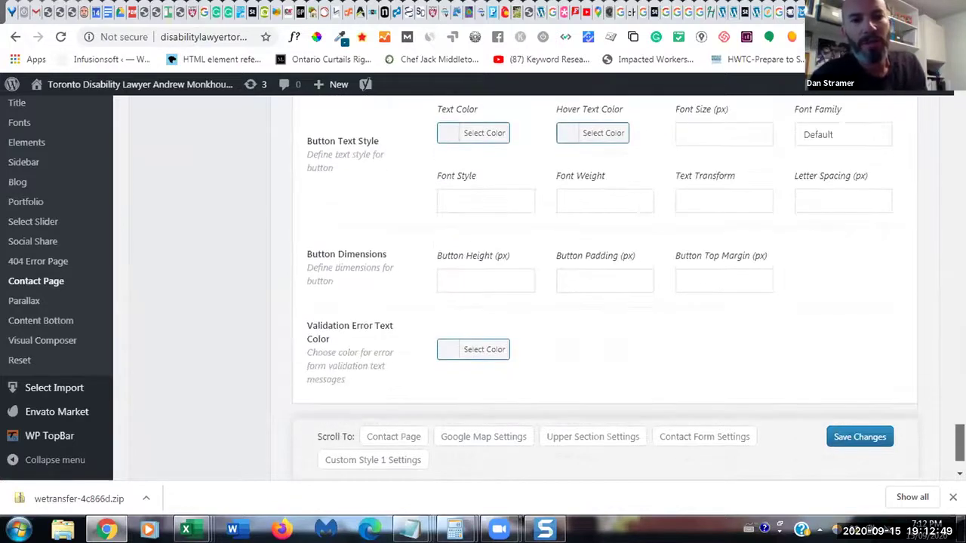
- Scroll back to the Say Hello title, Contact Us subtitle and contact-form email addresses
scroll(603, 286, "up", 6)
scroll(604, 287, "up", 10)
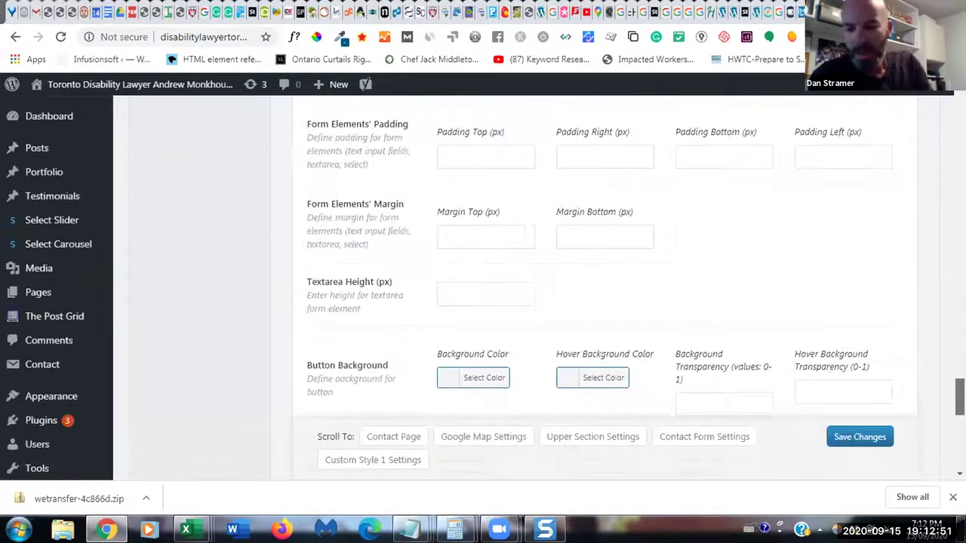
scroll(604, 287, "up", 8)
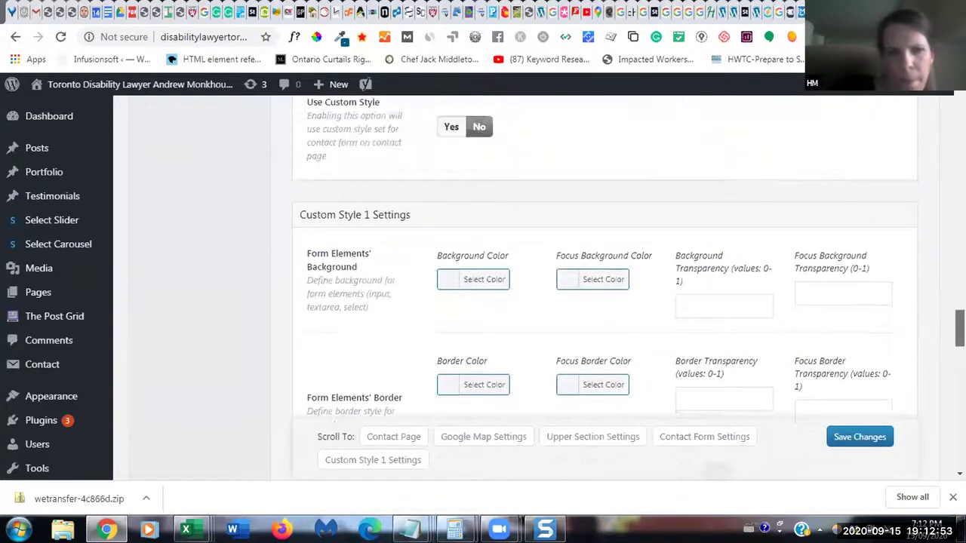
scroll(604, 286, "up", 5)
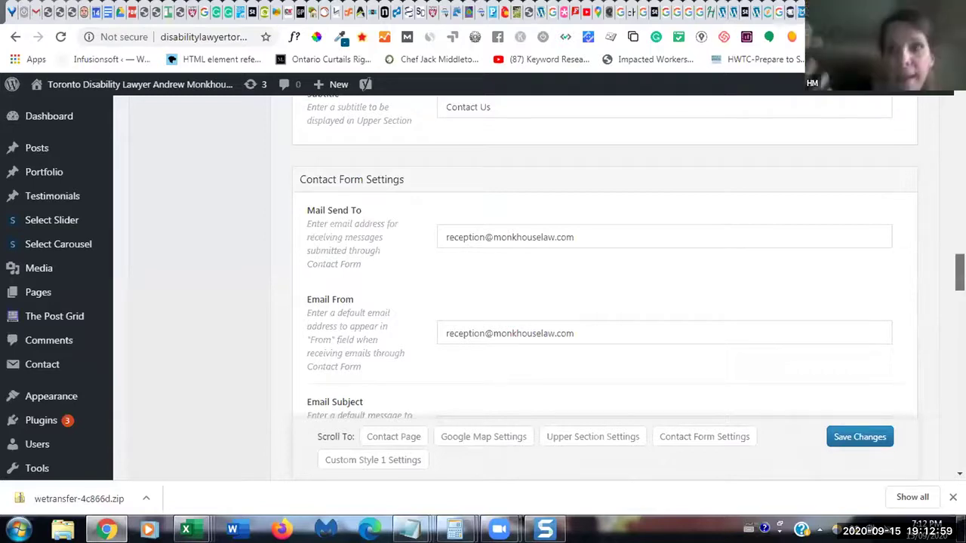
scroll(604, 257, "up", 2)
scroll(604, 257, "up", 2)
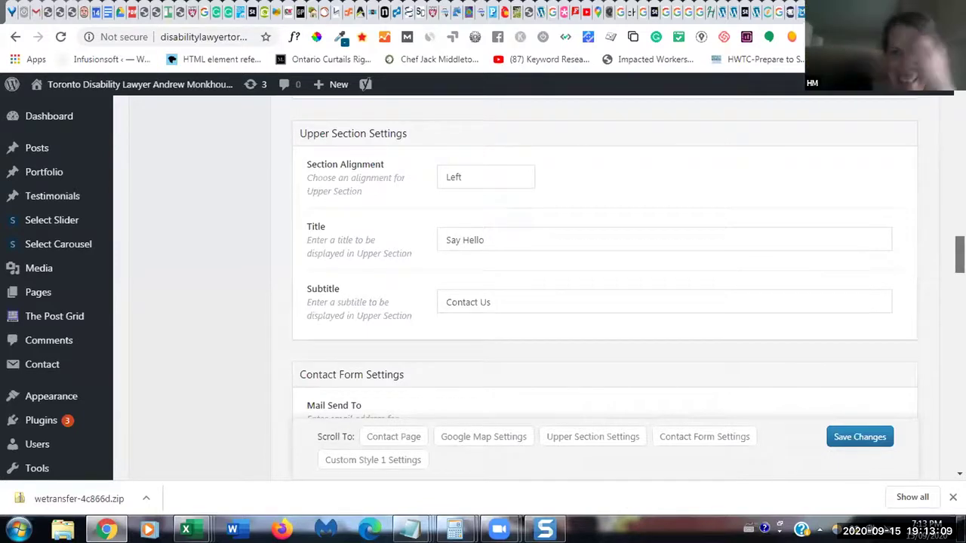
scroll(604, 287, "down", 2)
scroll(900, 279, "down", 1)
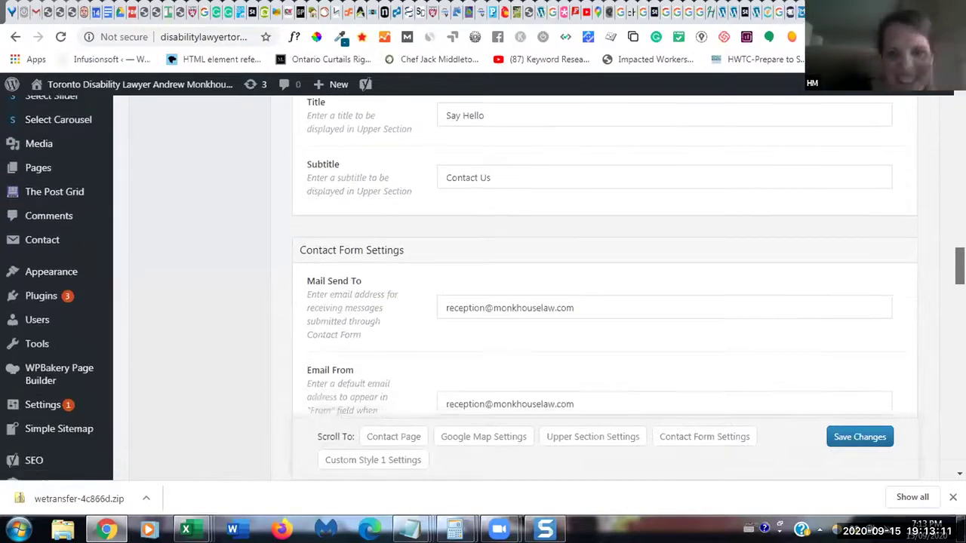
- Change the Mail Send To and Email From mailboxes to 'intake', save, and go to Header options
left_click(483, 300)
key("BackSpace")
key("BackSpace")
key("BackSpace")
key("BackSpace")
key("BackSpace")
key("BackSpace")
key("BackSpace")
key("BackSpace")
key("BackSpace")
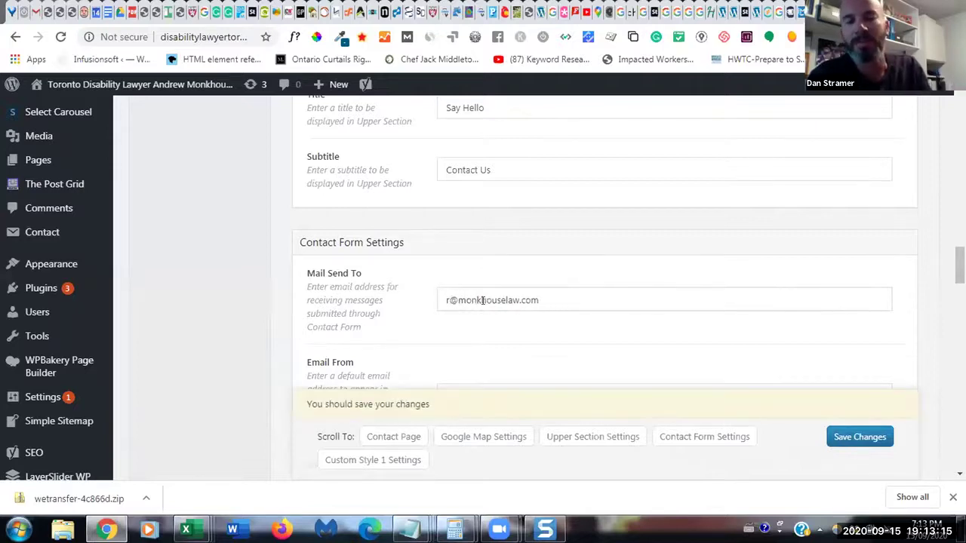
type("intake")
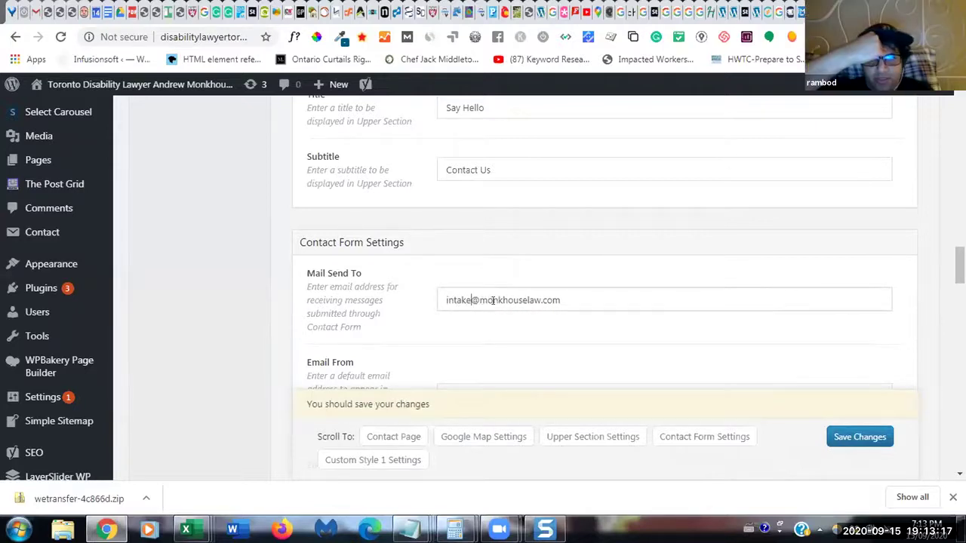
scroll(899, 298, "down", 3)
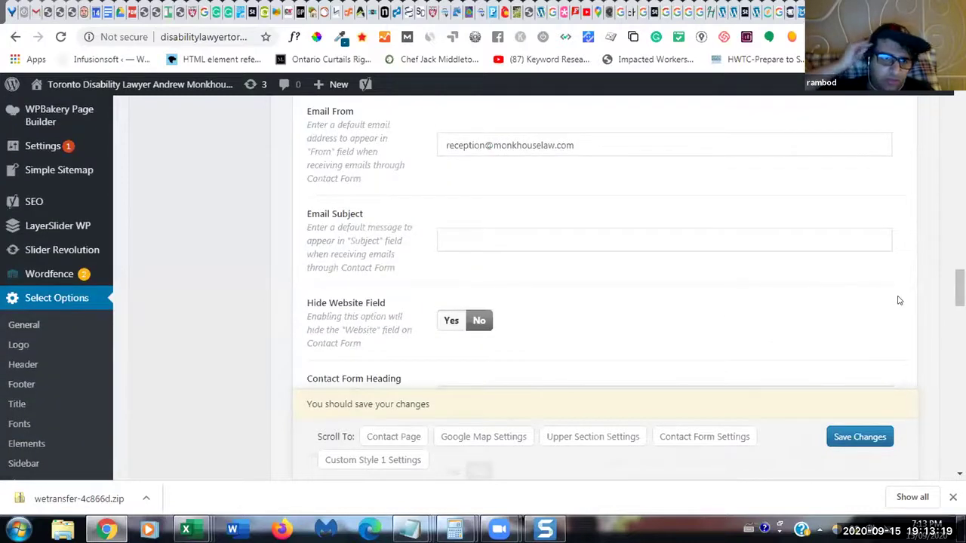
left_click(484, 145)
key("BackSpace")
key("BackSpace")
key("BackSpace")
key("BackSpace")
key("BackSpace")
key("BackSpace")
key("BackSpace")
key("BackSpace")
key("BackSpace")
type("intake")
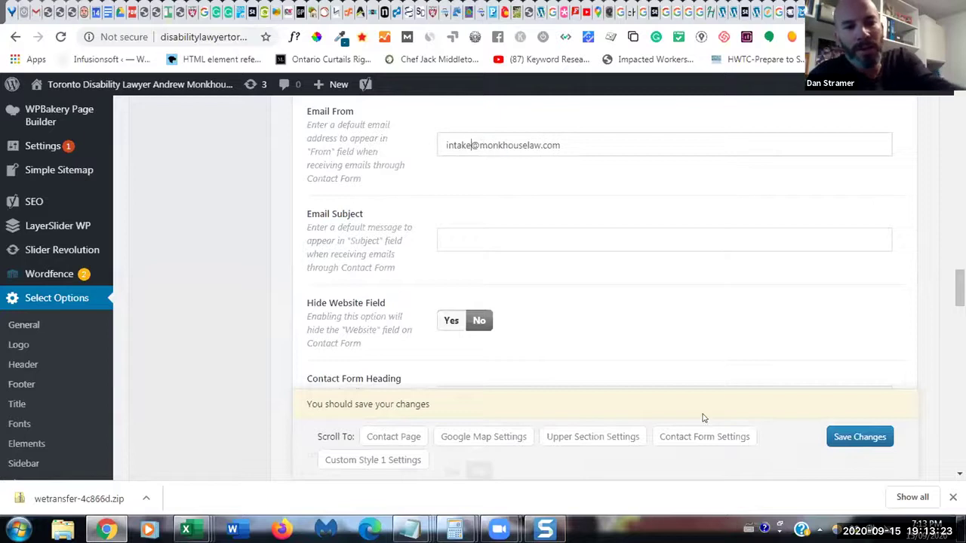
left_click(845, 437)
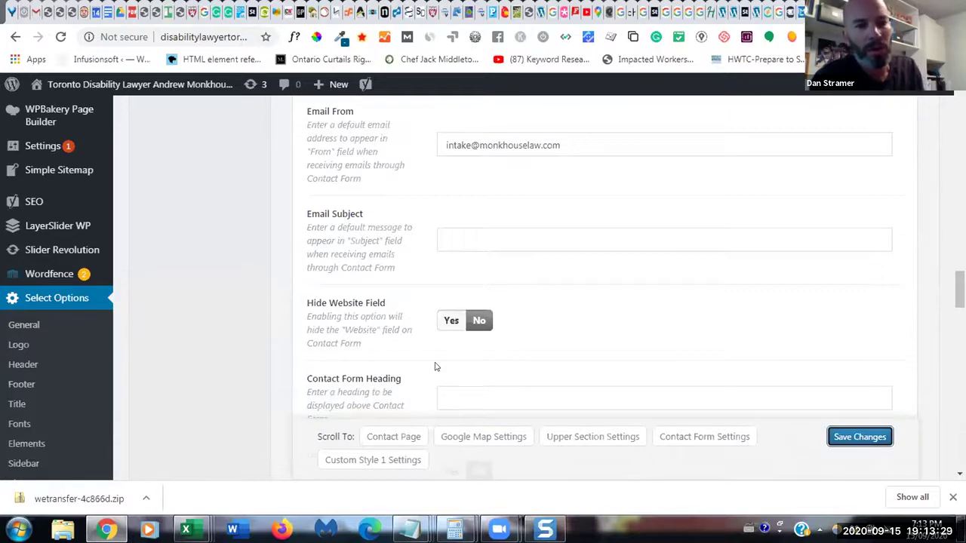
left_click(28, 370)
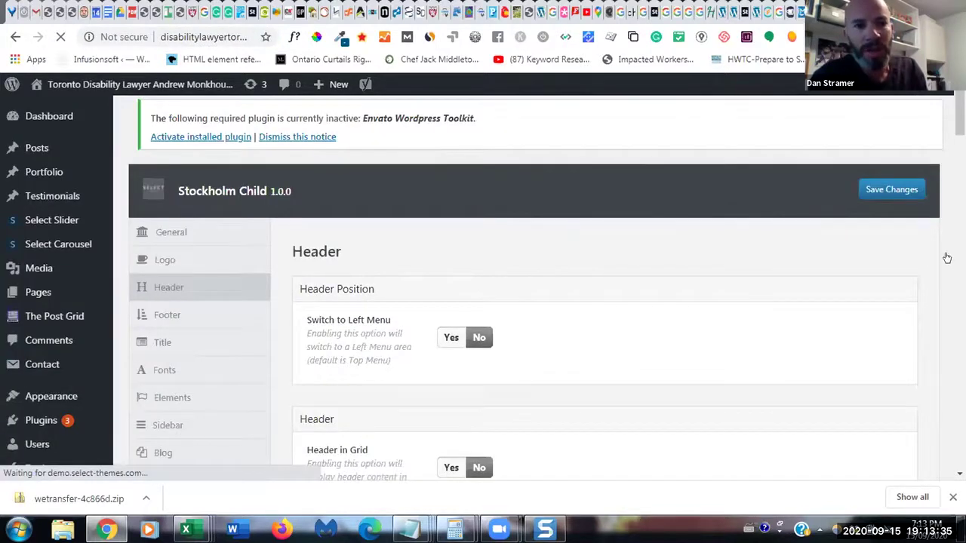
scroll(947, 258, "down", 3)
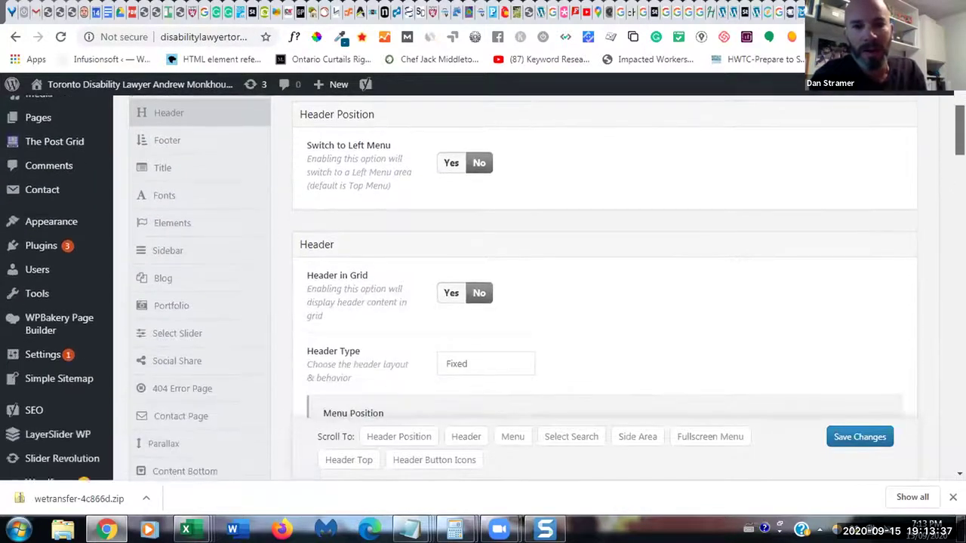
scroll(947, 258, "down", 2)
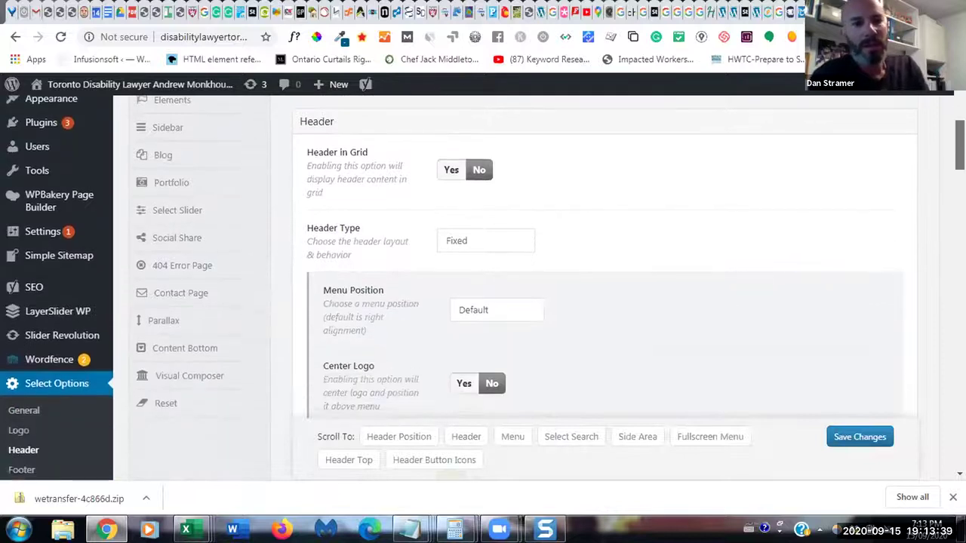
scroll(946, 258, "down", 2)
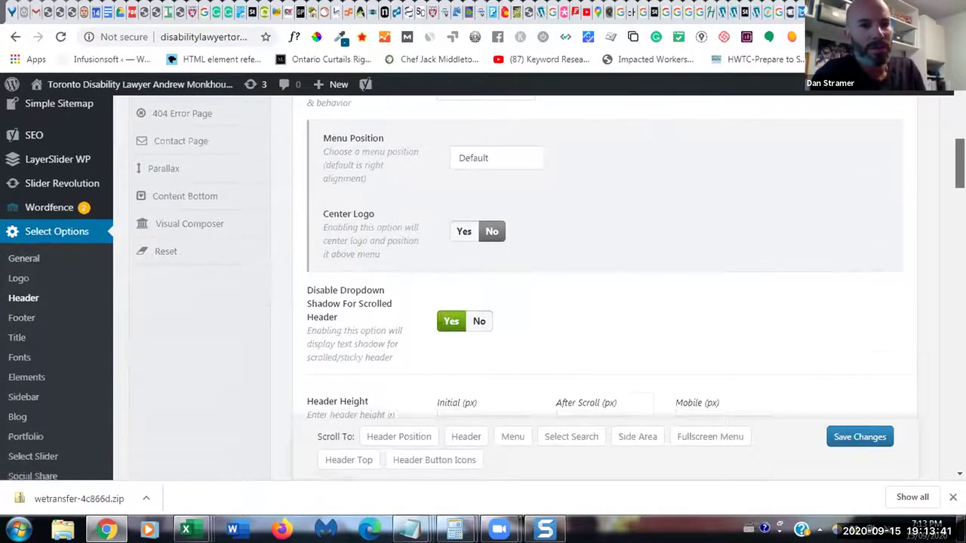
scroll(947, 258, "down", 1)
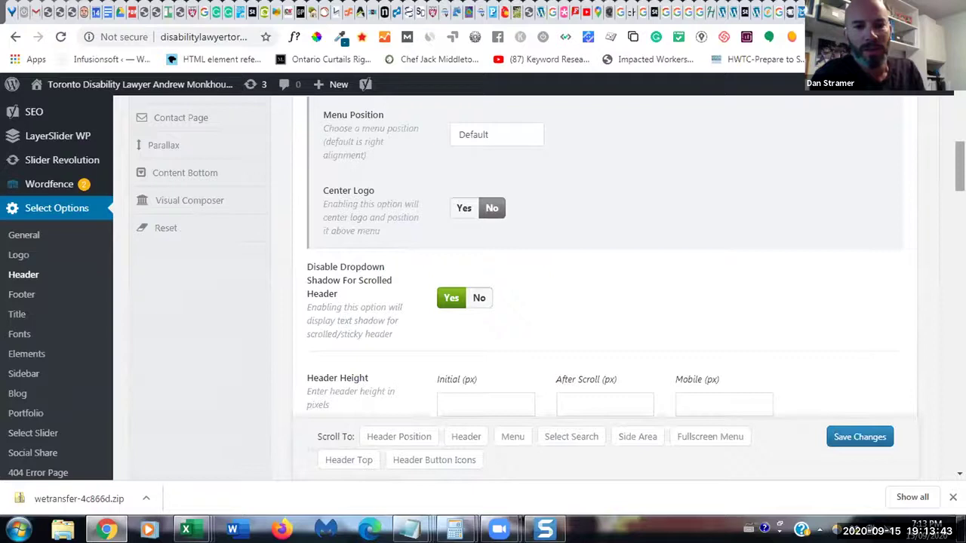
scroll(947, 258, "down", 2)
scroll(947, 258, "down", 2)
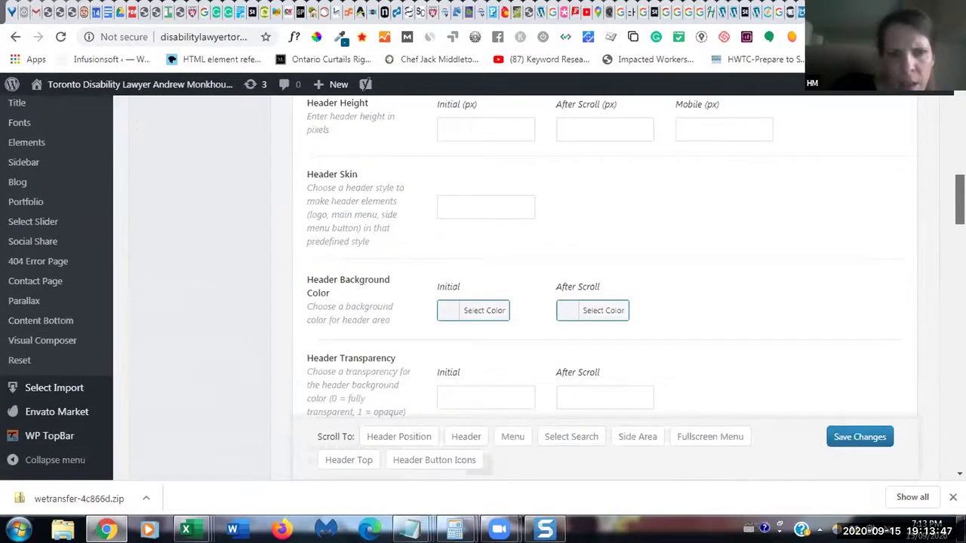
scroll(604, 287, "down", 4)
scroll(604, 286, "down", 6)
scroll(603, 286, "down", 6)
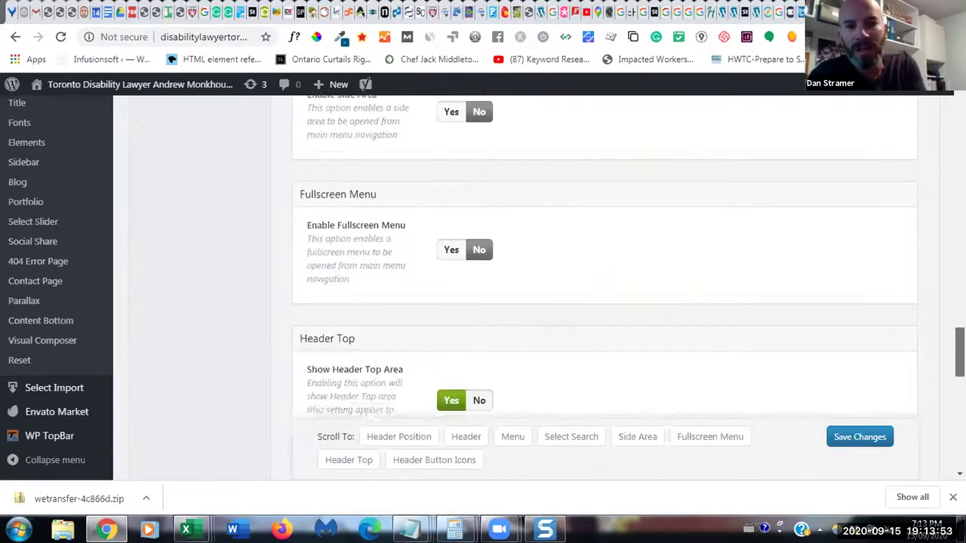
scroll(604, 286, "down", 2)
scroll(604, 287, "down", 1)
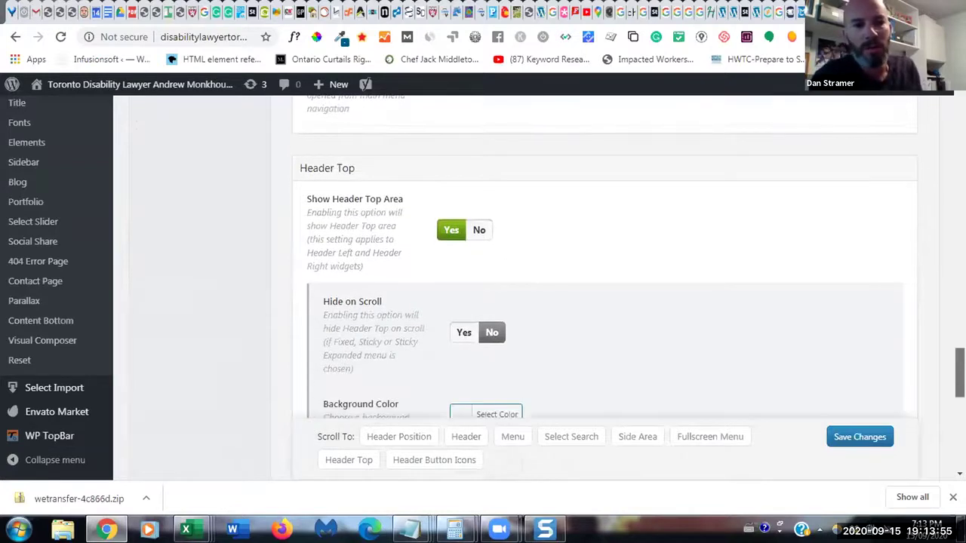
scroll(604, 287, "down", 4)
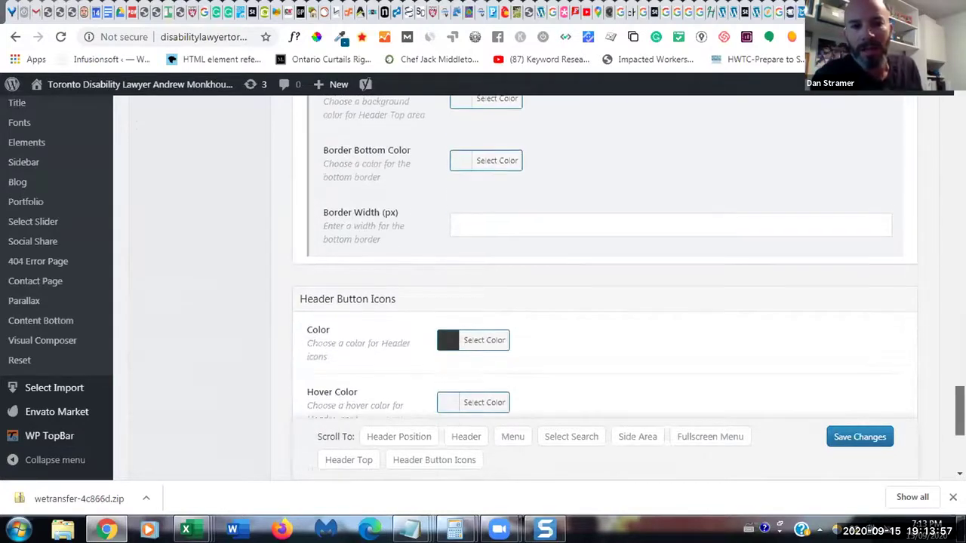
scroll(604, 287, "down", 4)
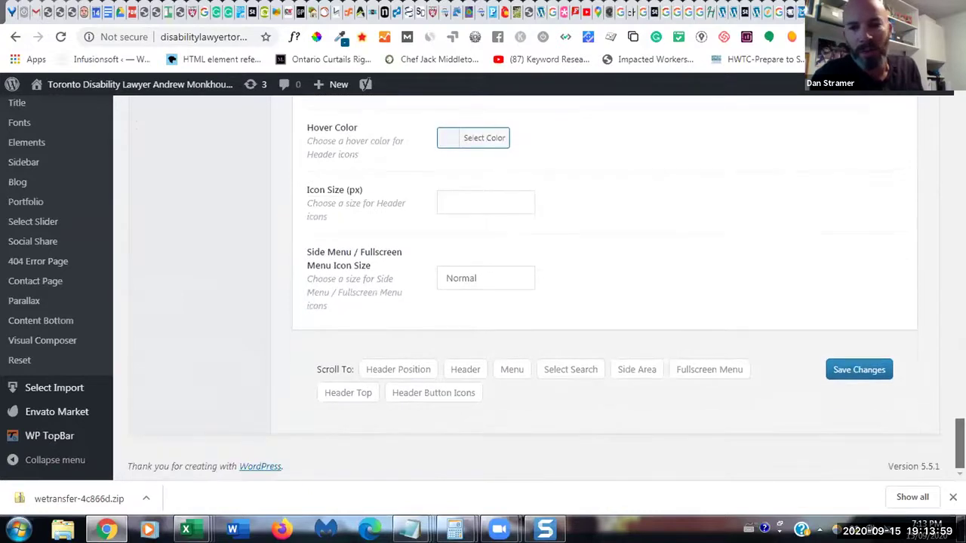
scroll(603, 287, "up", 5)
scroll(603, 287, "up", 1)
scroll(604, 286, "up", 1)
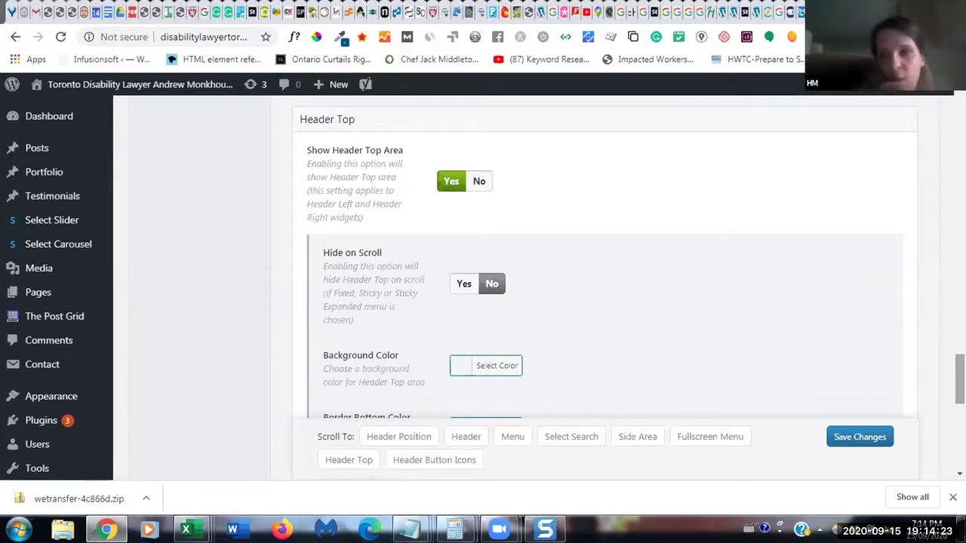
scroll(603, 257, "up", 2)
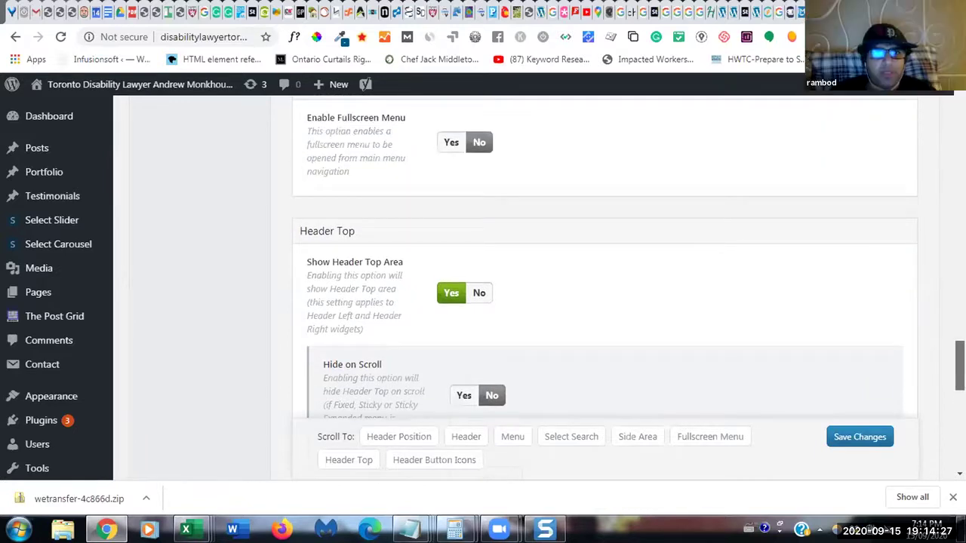
scroll(604, 287, "up", 3)
scroll(604, 287, "up", 10)
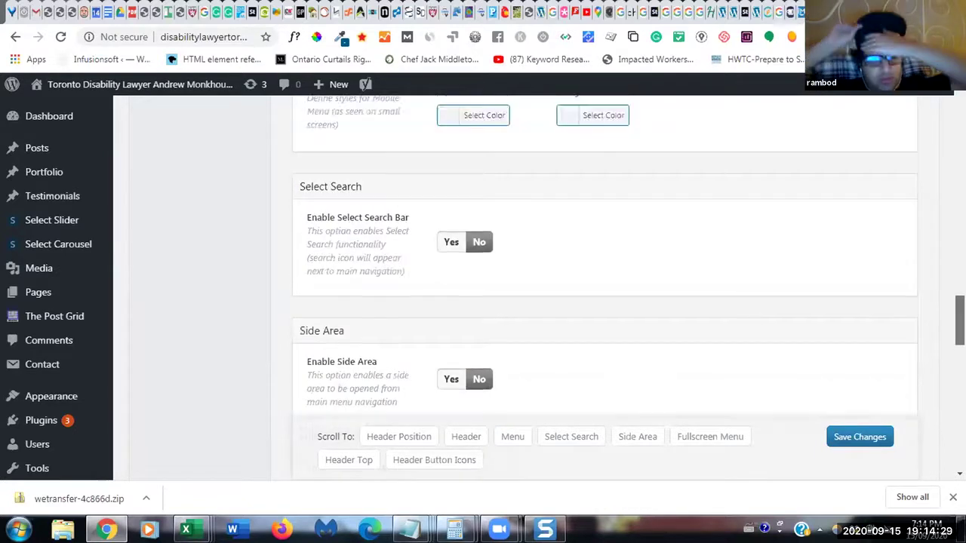
scroll(604, 286, "up", 15)
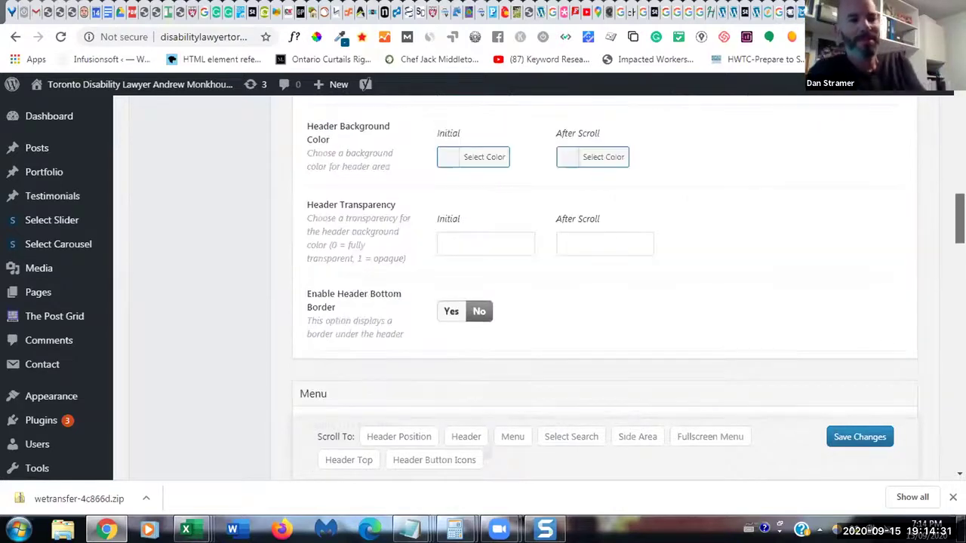
scroll(604, 287, "down", 1)
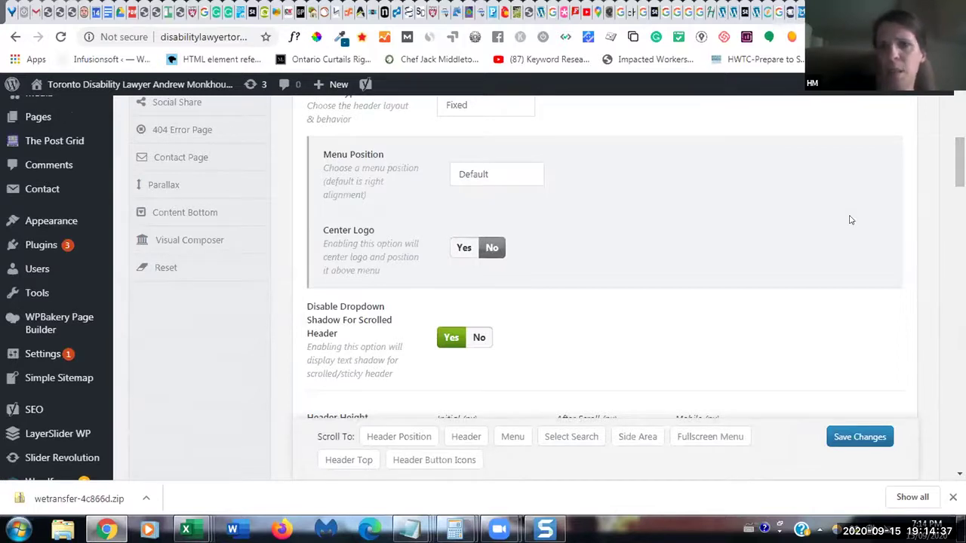
- In a new tab, go to the mistyped address disbilitylawyertoronto.com
key("ctrl+t")
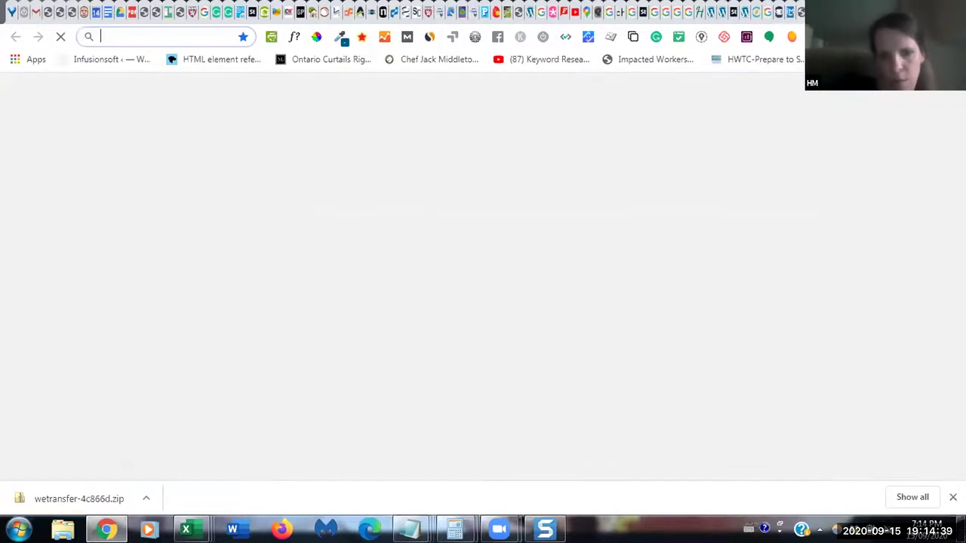
type("disbi")
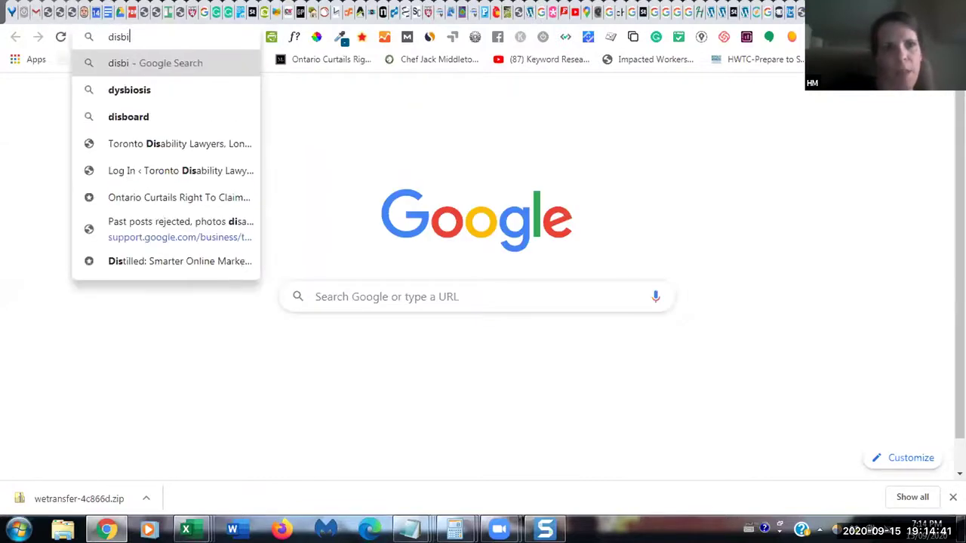
type("litylawyert")
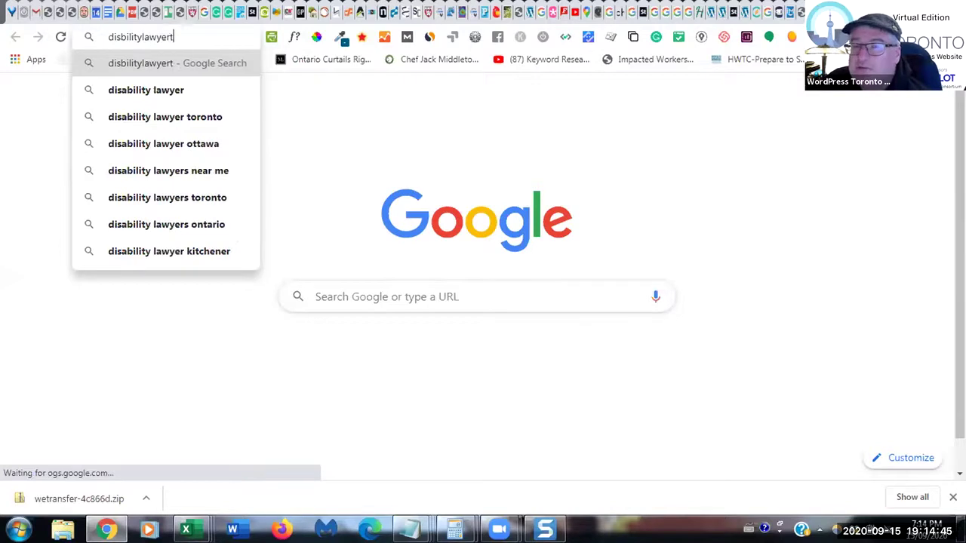
type("oronto.com")
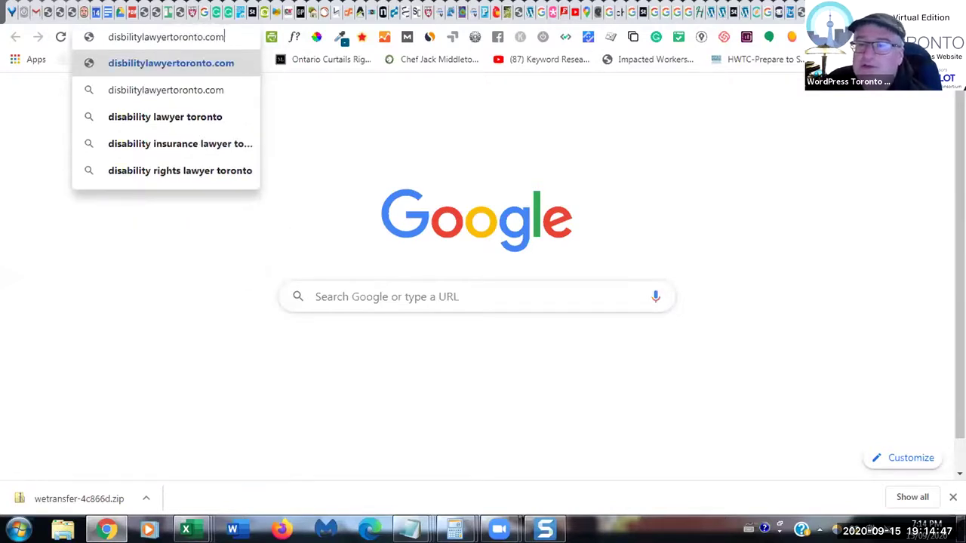
key("Return")
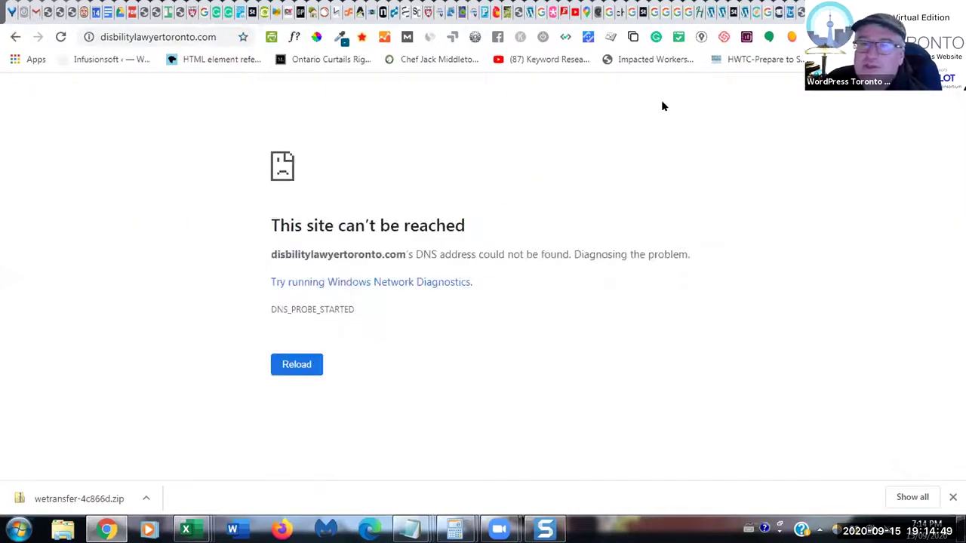
- Correct the address to disabilitylawyertoronto.com and load the site
left_click(109, 37)
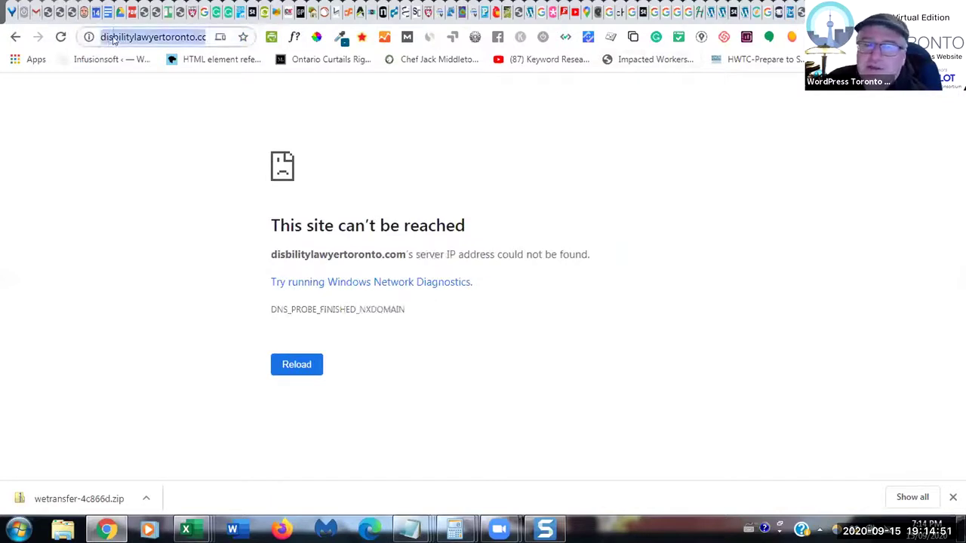
left_click(109, 36)
type("a")
key("Return")
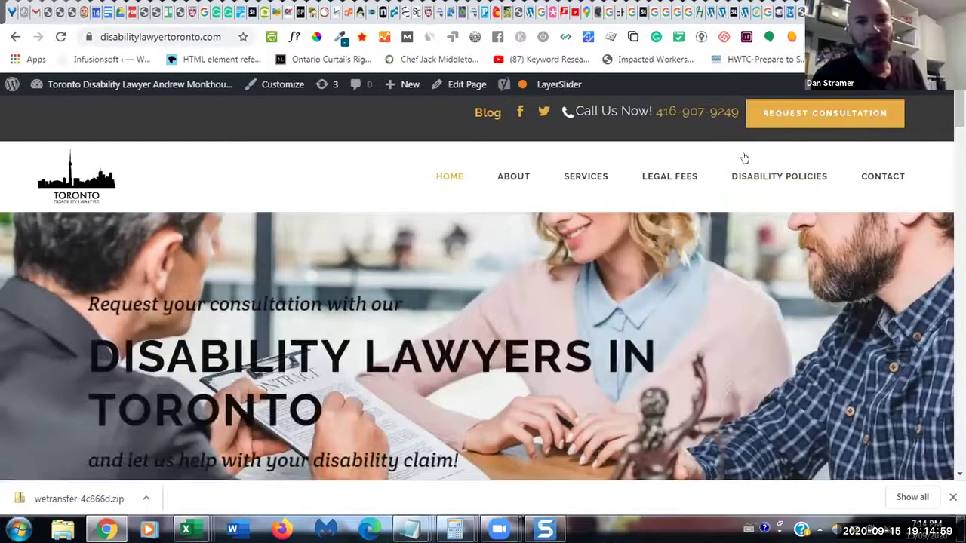
- Inspect the Request Consultation button's markup and styles in Chrome DevTools
right_click(783, 118)
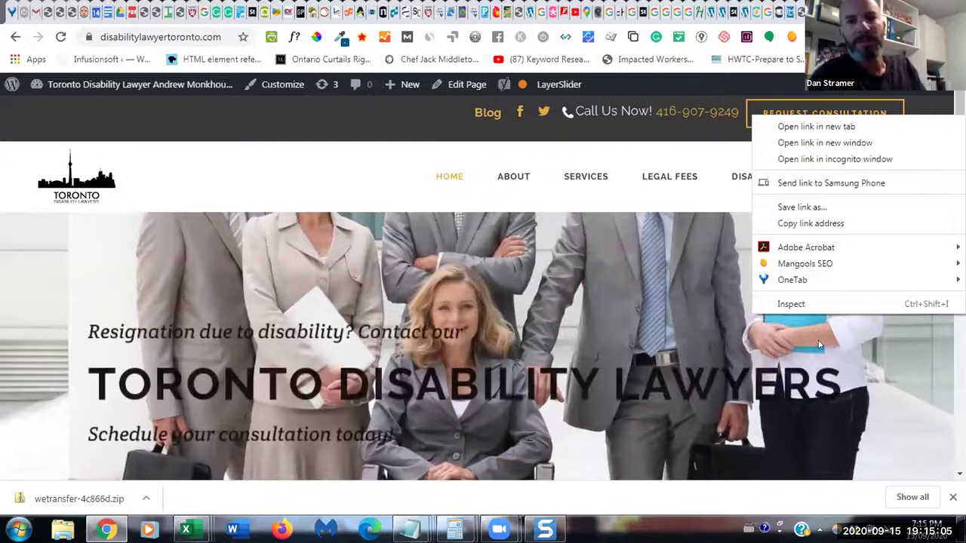
left_click(827, 311)
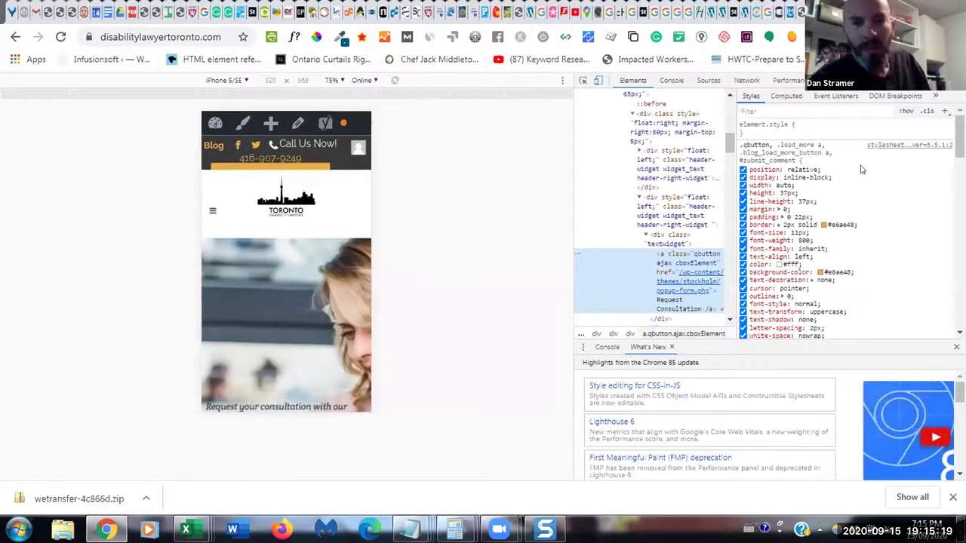
- Widen the DevTools panel and return to the WordPress Header theme-options tab
left_click_drag(566, 232, 439, 229)
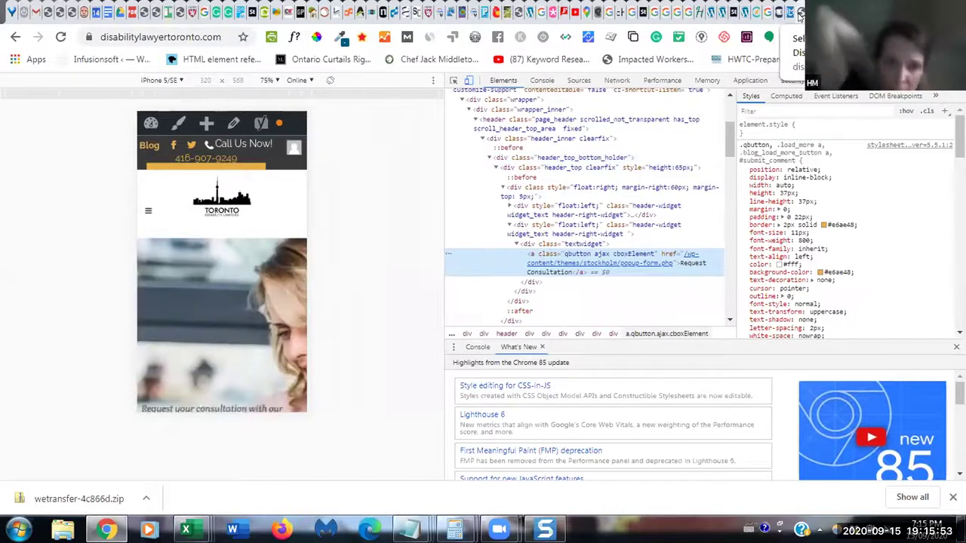
left_click(800, 14)
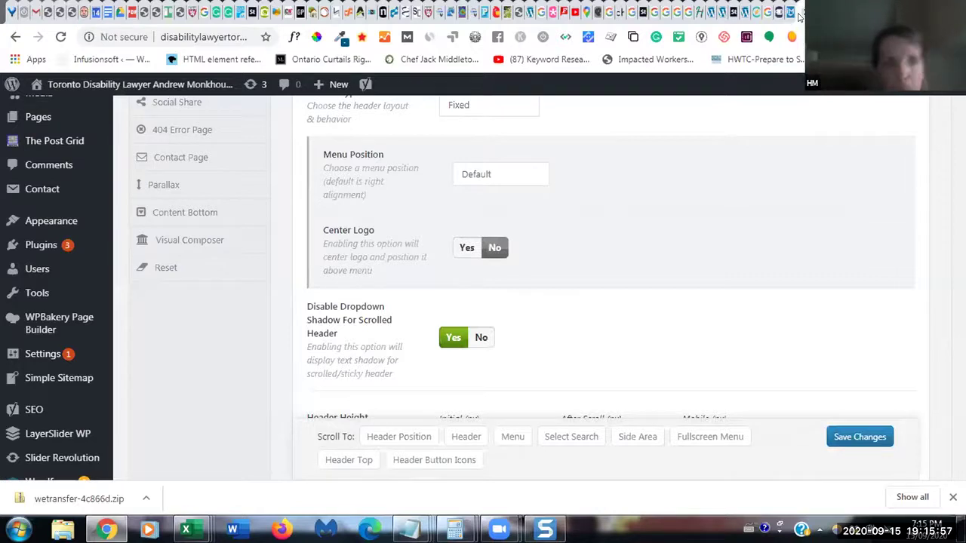
- Scroll past Header Height, Header Skin, Menu and Mobile Menu settings down to Select Search
mouse_move(890, 84)
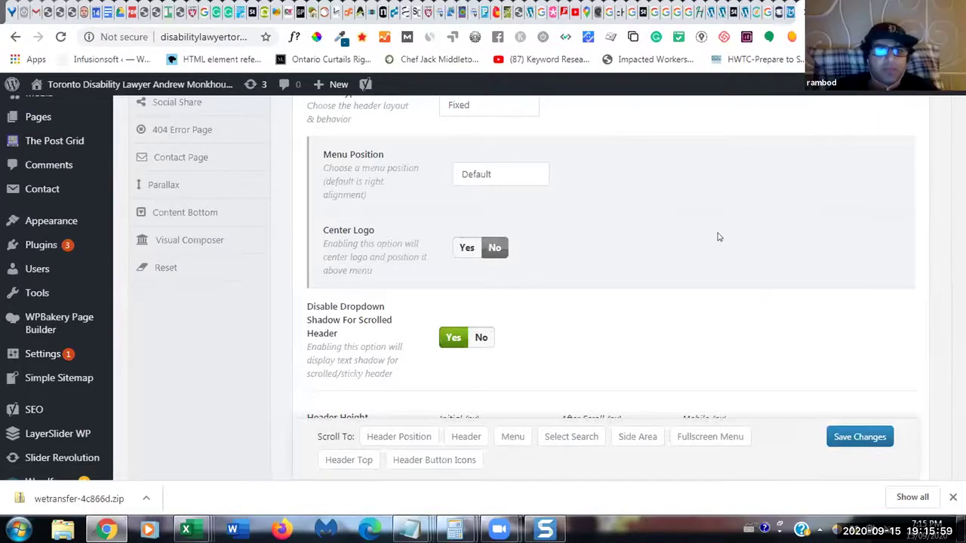
scroll(718, 237, "up", 4)
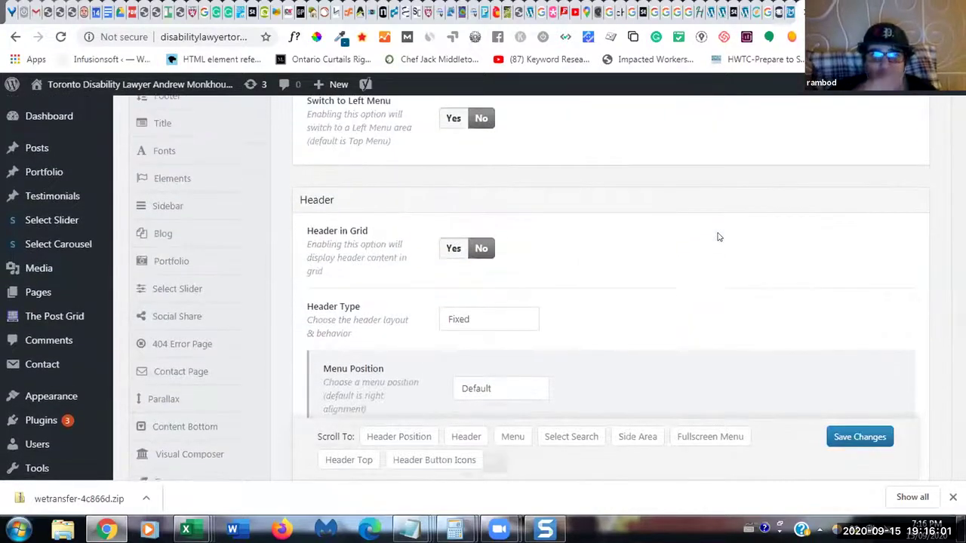
scroll(719, 237, "up", 2)
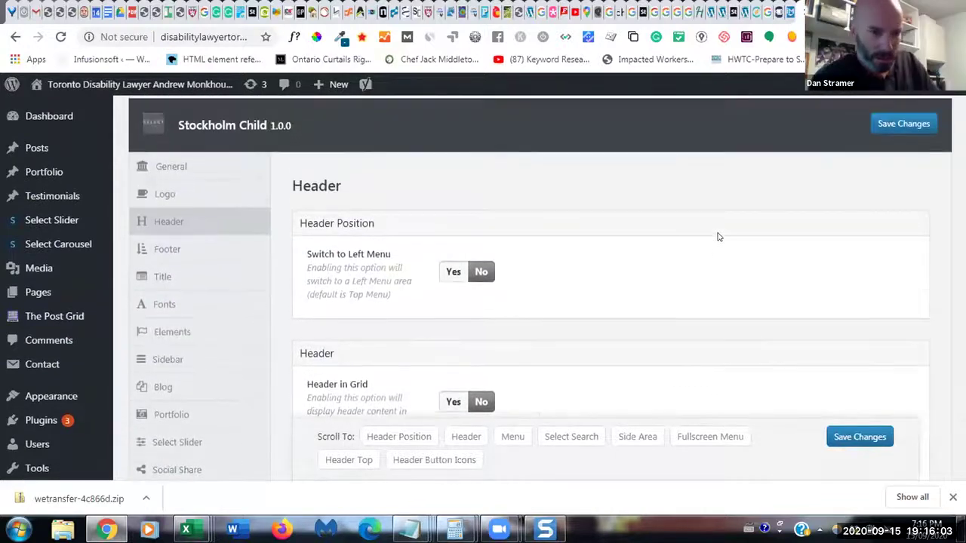
scroll(719, 237, "down", 1)
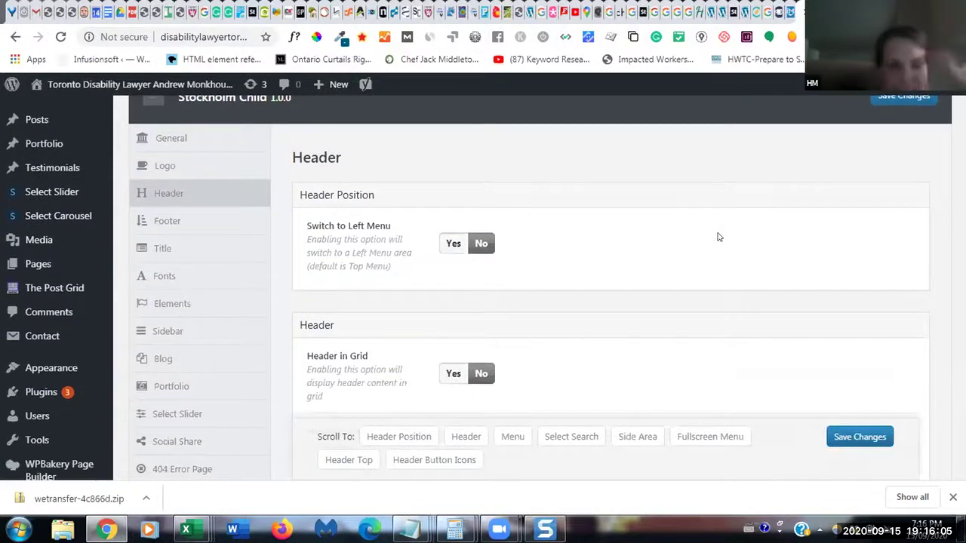
scroll(718, 237, "down", 1)
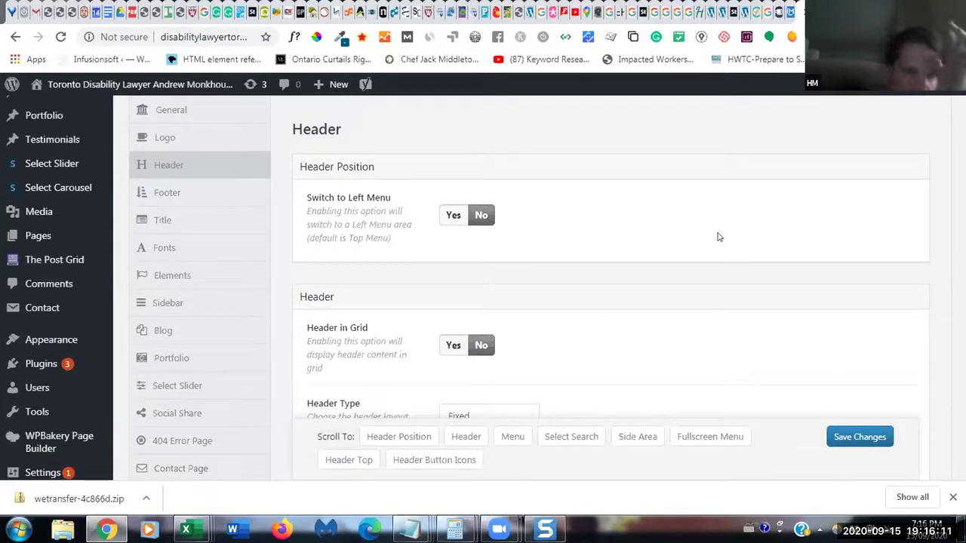
scroll(718, 237, "down", 4)
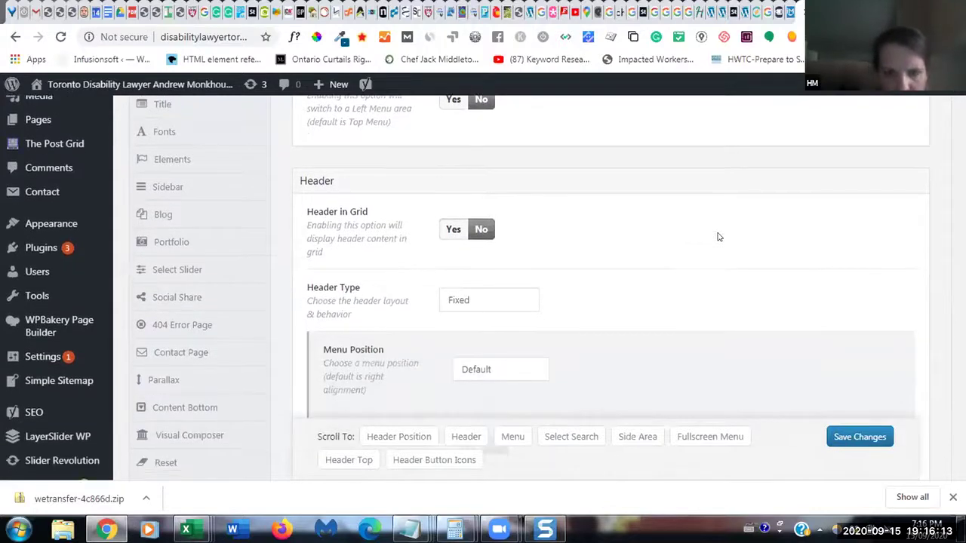
scroll(719, 237, "down", 6)
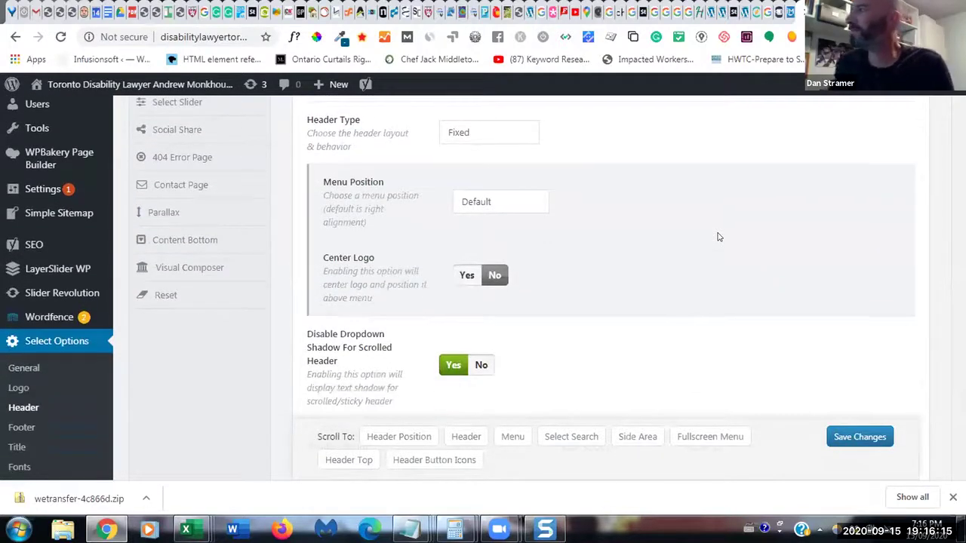
scroll(718, 236, "down", 2)
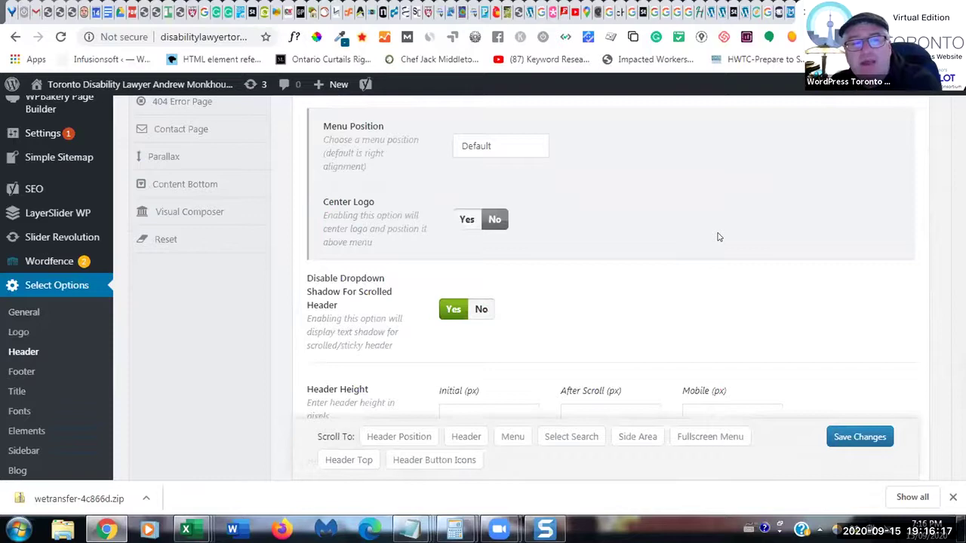
scroll(719, 237, "down", 2)
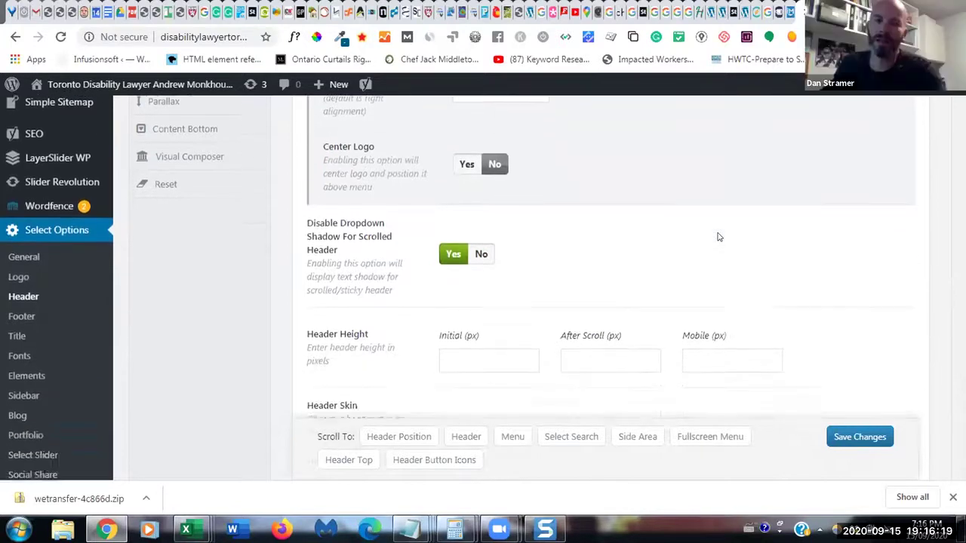
scroll(719, 237, "down", 2)
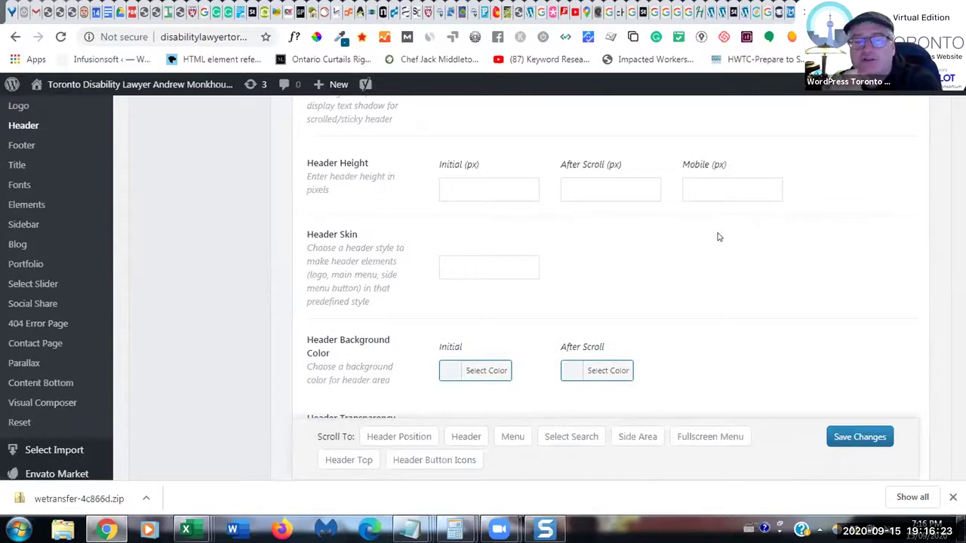
scroll(718, 236, "down", 2)
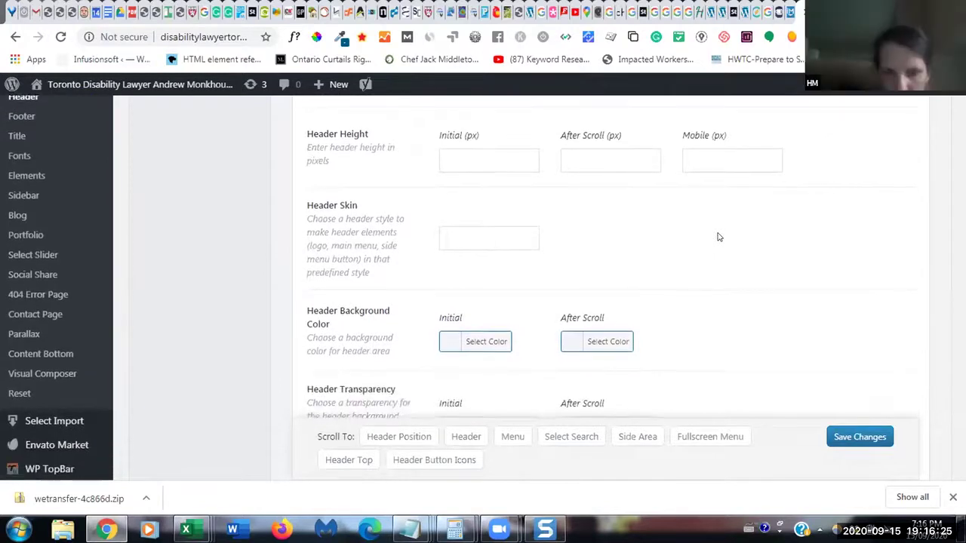
scroll(718, 237, "down", 4)
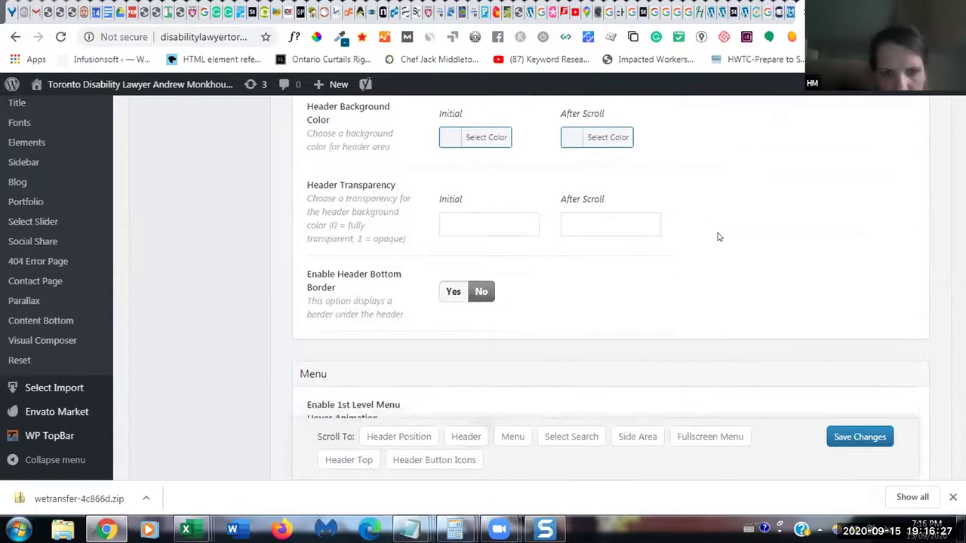
scroll(718, 237, "down", 5)
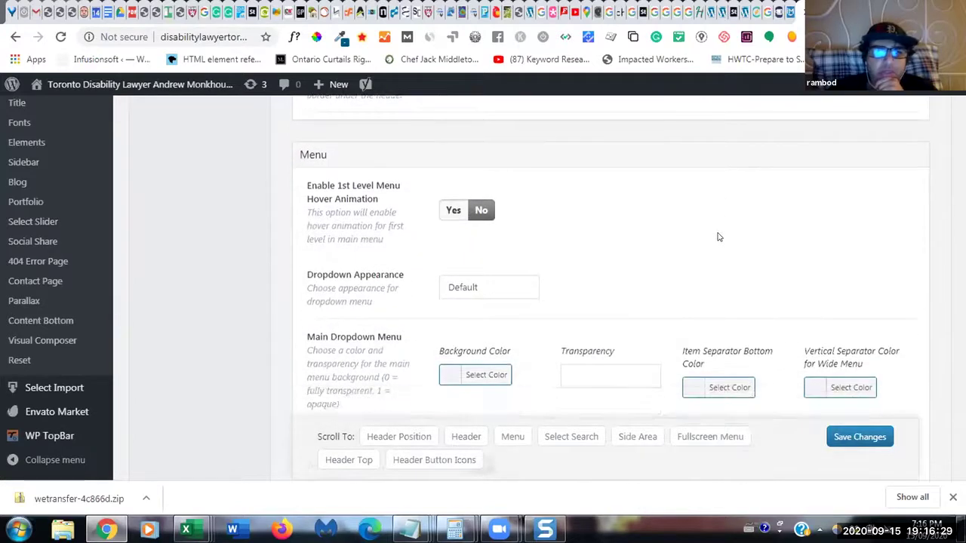
scroll(718, 237, "down", 2)
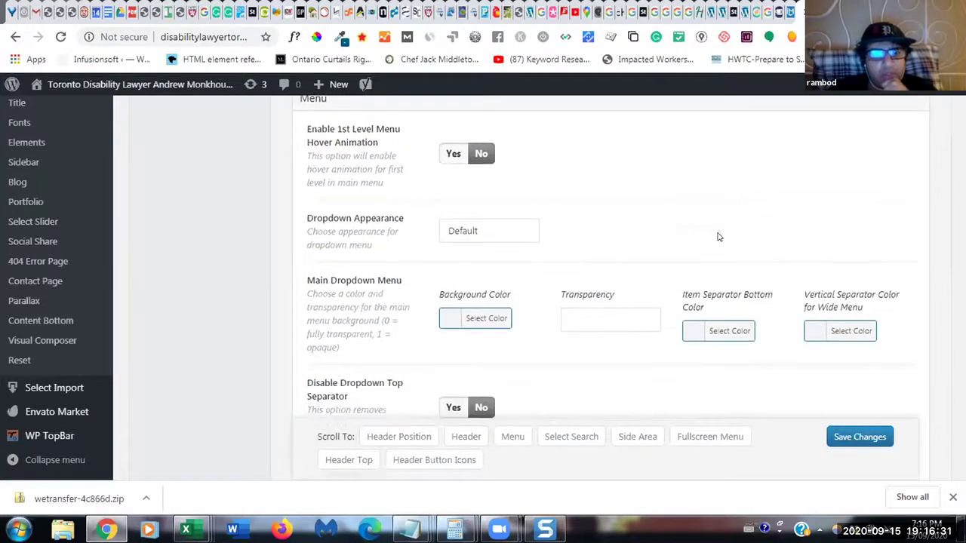
scroll(719, 237, "down", 1)
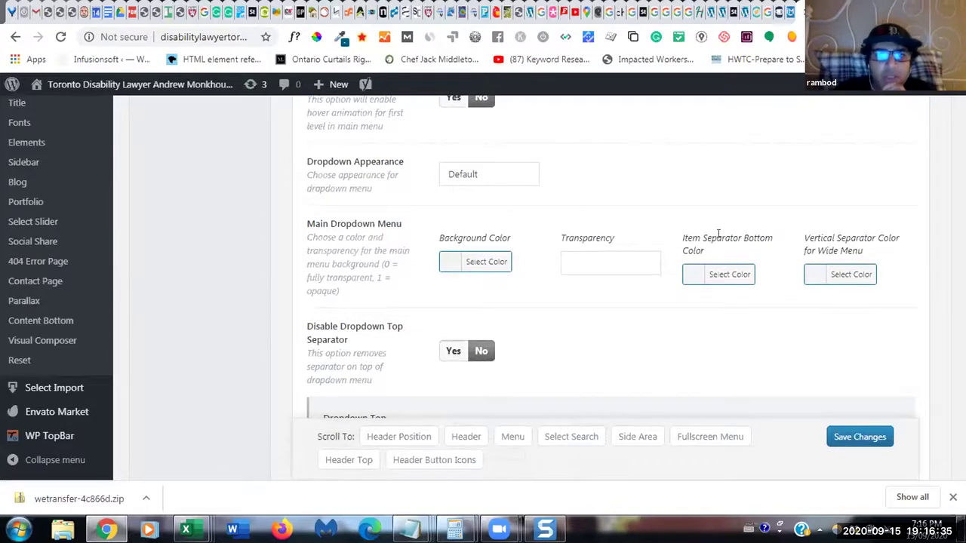
scroll(718, 237, "down", 3)
scroll(718, 237, "down", 5)
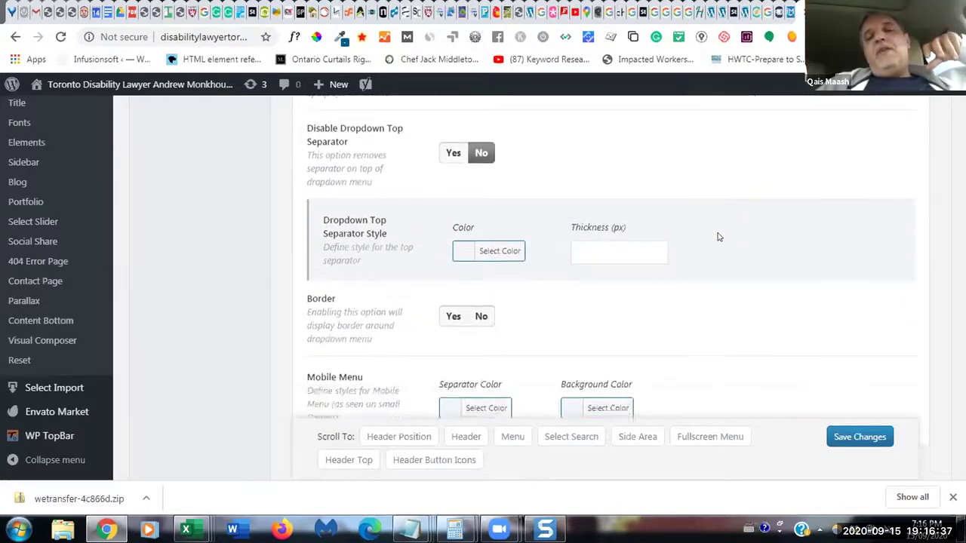
scroll(718, 237, "down", 2)
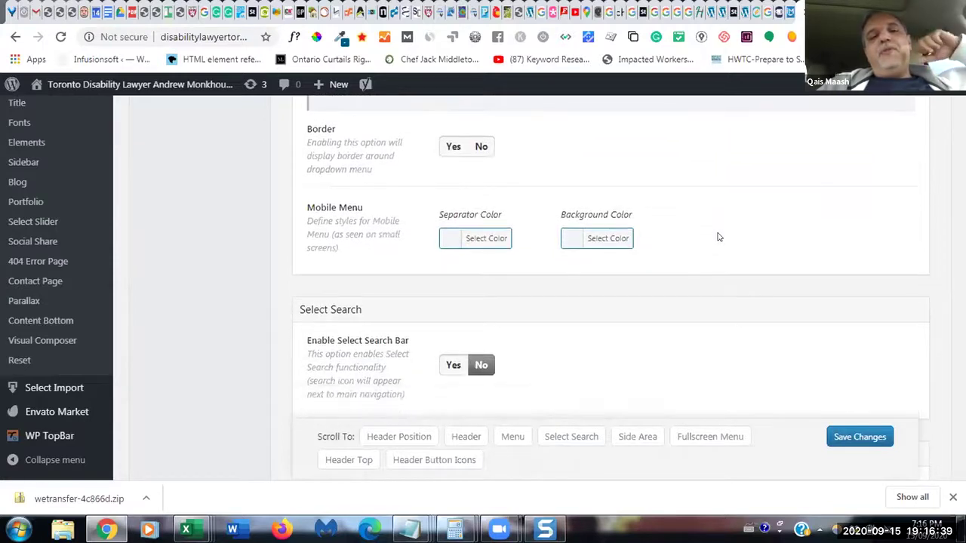
- Search the page for 'header', jump to the Header Top settings, and close the find bar
key("ctrl+f")
type("he")
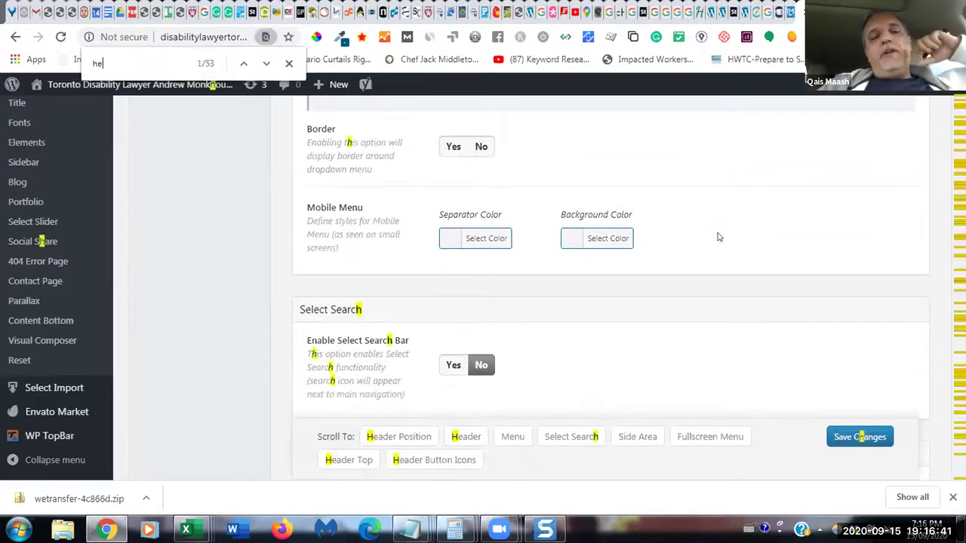
type("ader")
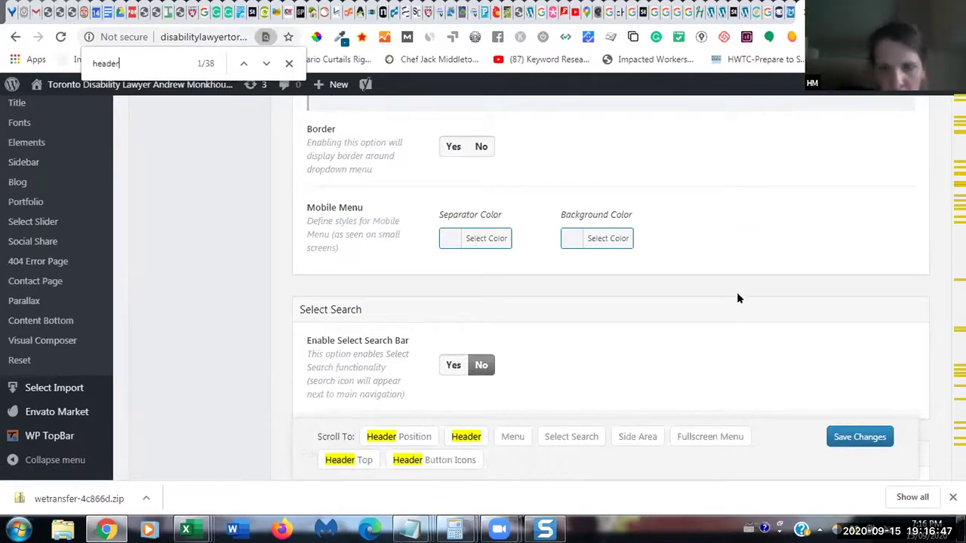
left_click(348, 460)
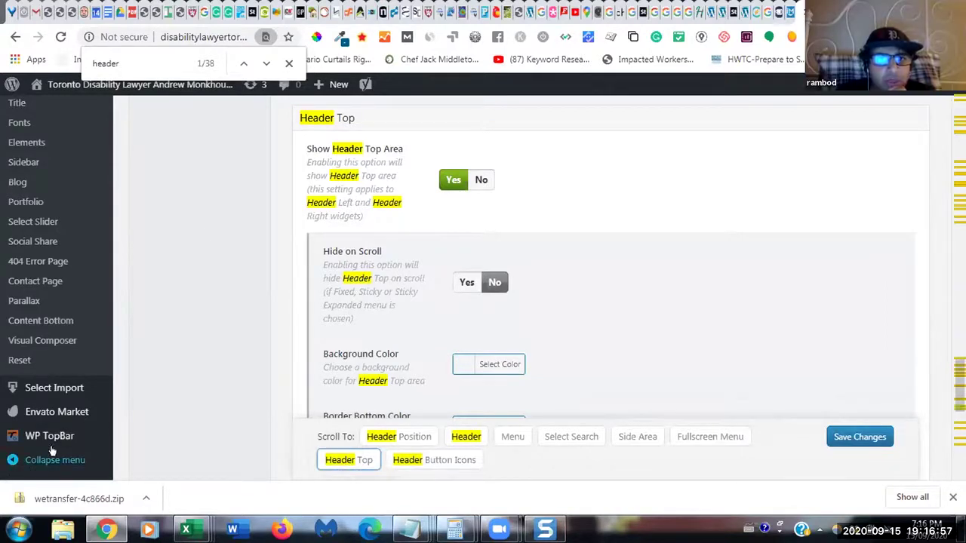
mouse_move(62, 439)
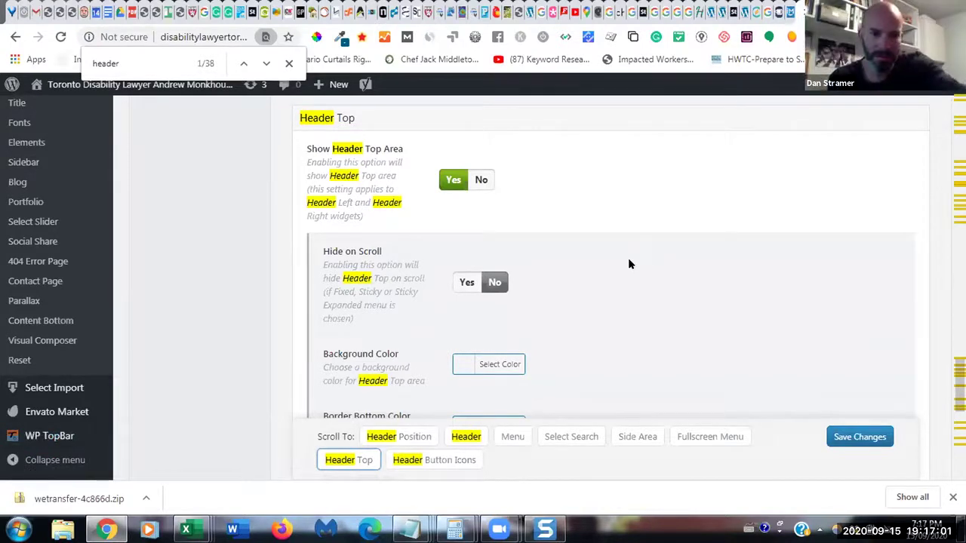
left_click(288, 64)
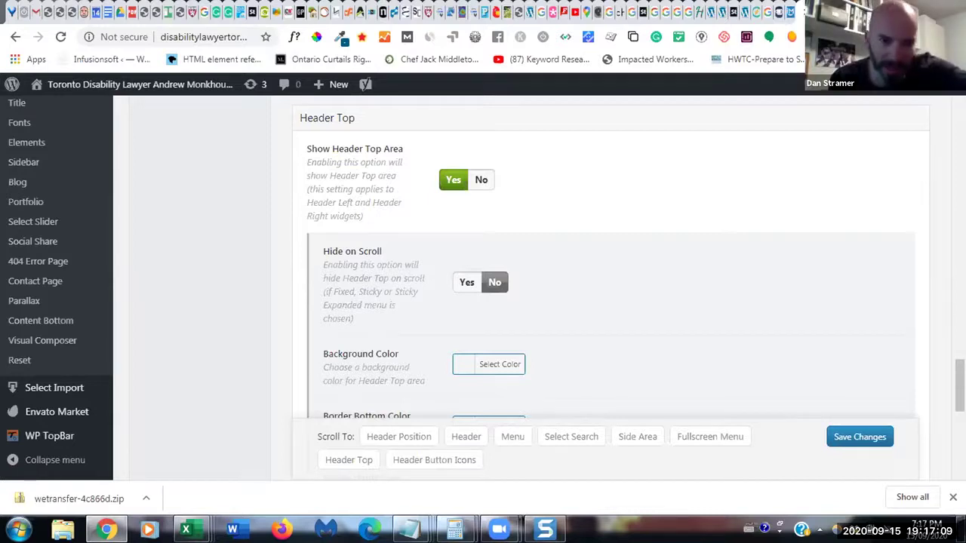
left_click_drag(323, 416, 525, 423)
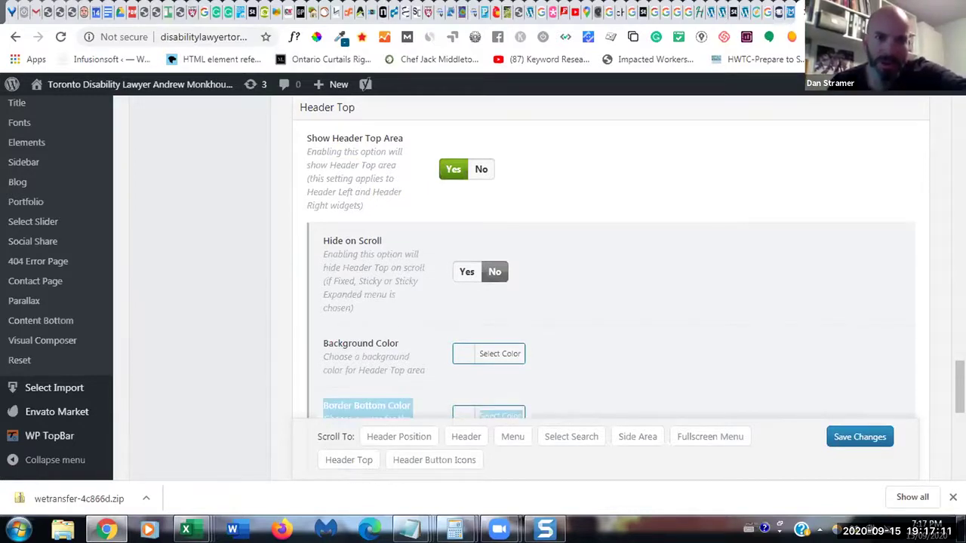
left_click_drag(524, 422, 524, 427)
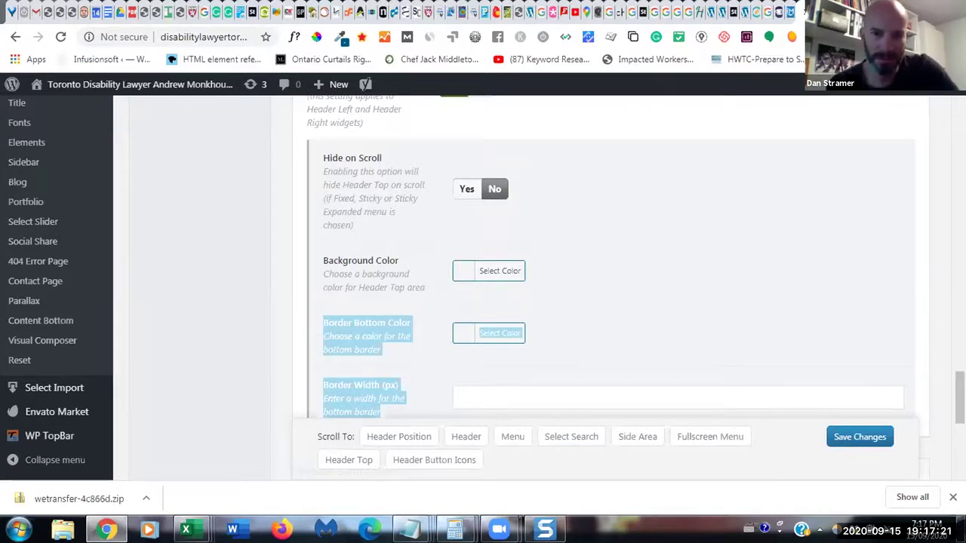
scroll(604, 287, "up", 1)
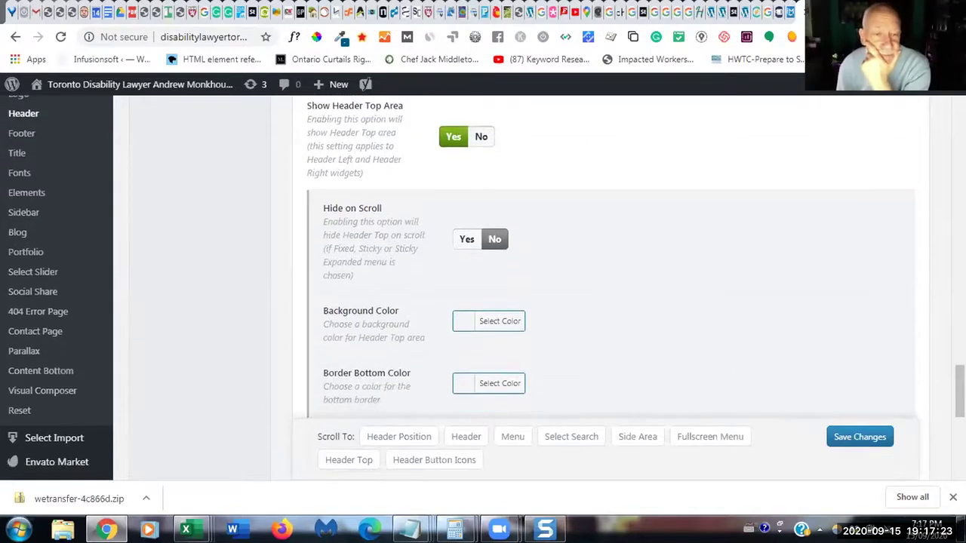
scroll(468, 271, "up", 1)
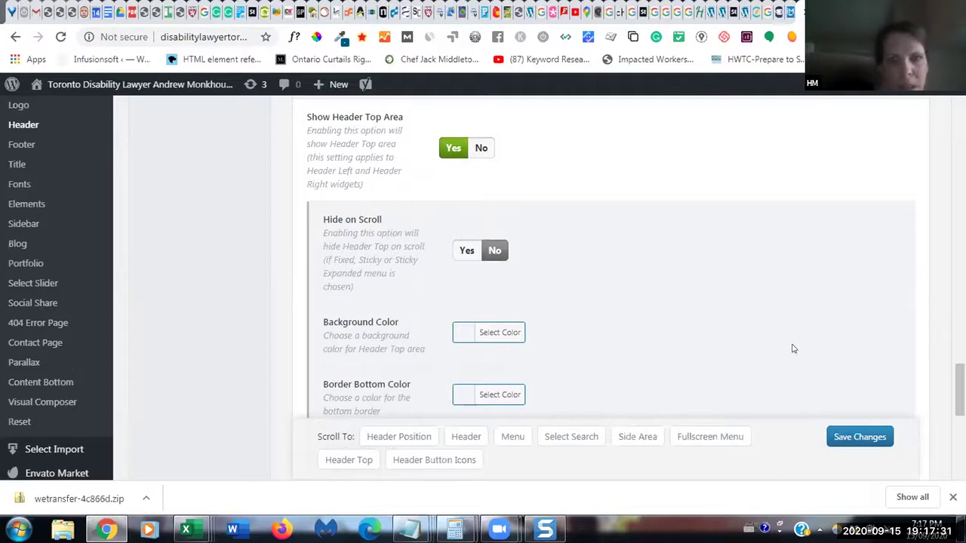
scroll(520, 256, "down", 1)
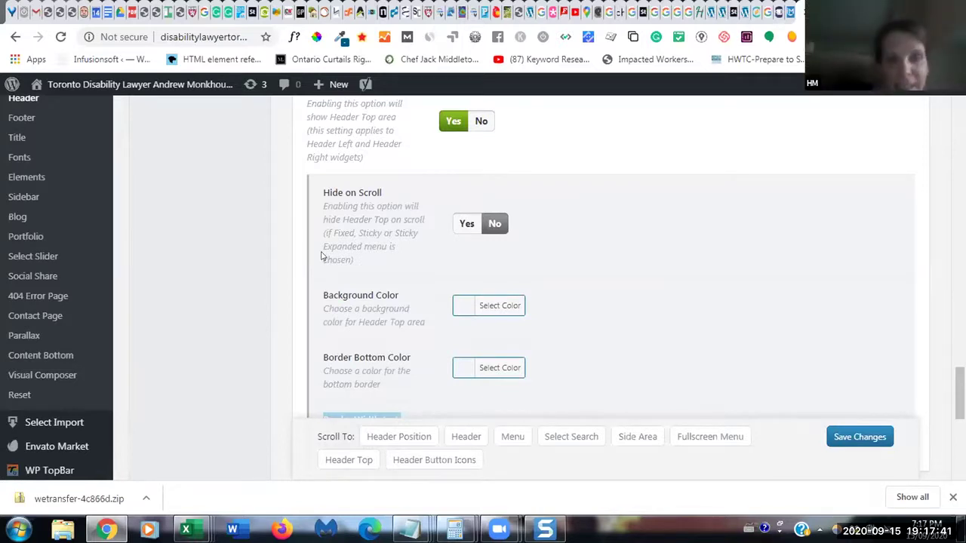
left_click_drag(321, 257, 317, 102)
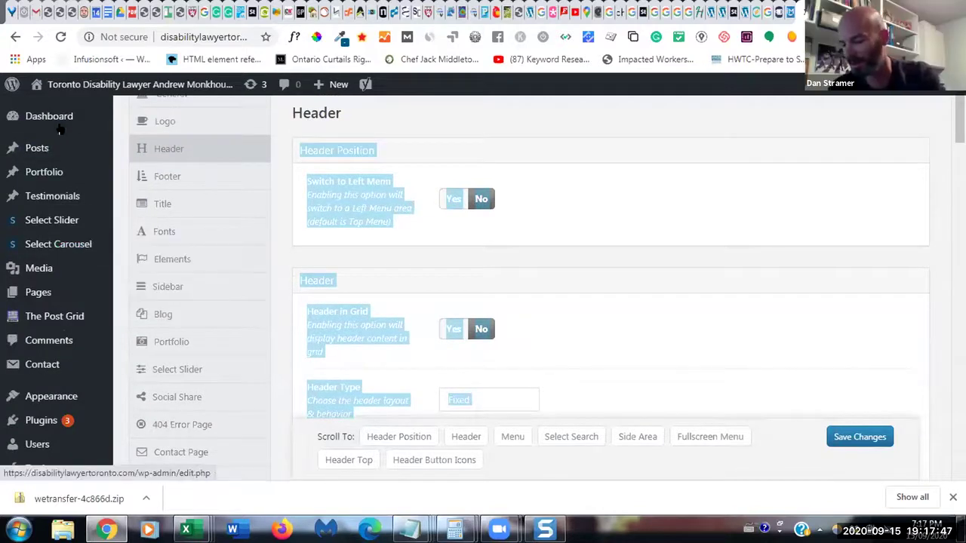
mouse_move(53, 126)
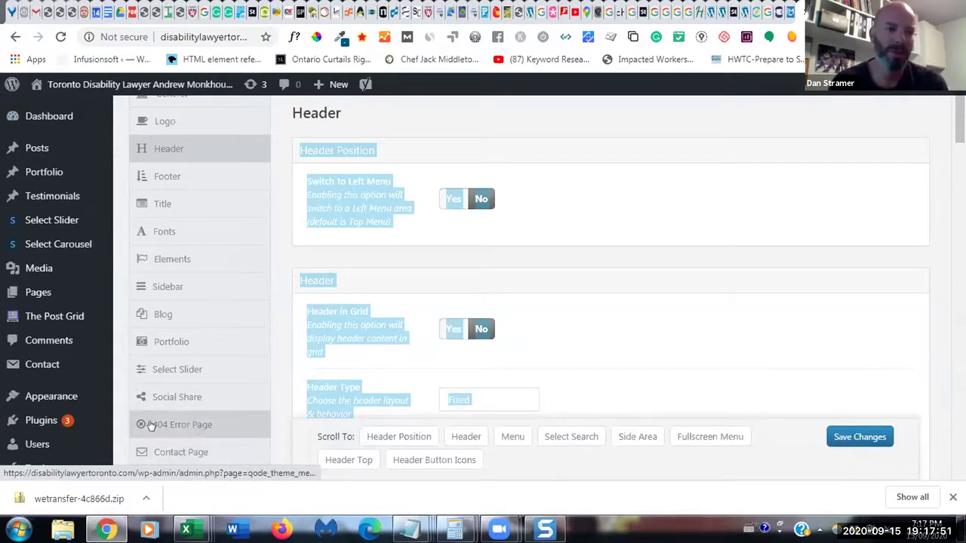
- Go to the Widgets page and briefly expand the Header Top Right widget area
mouse_move(83, 395)
left_click(140, 380)
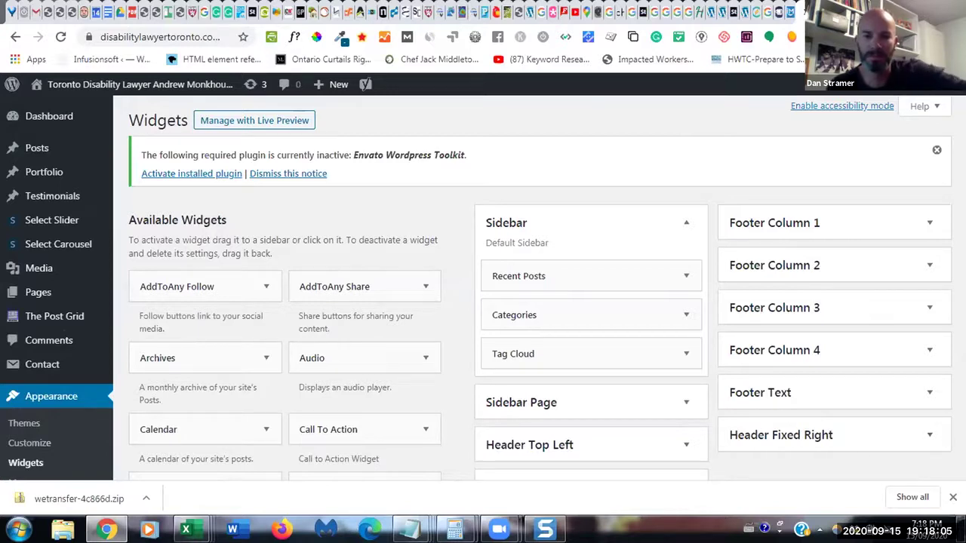
scroll(483, 287, "down", 2)
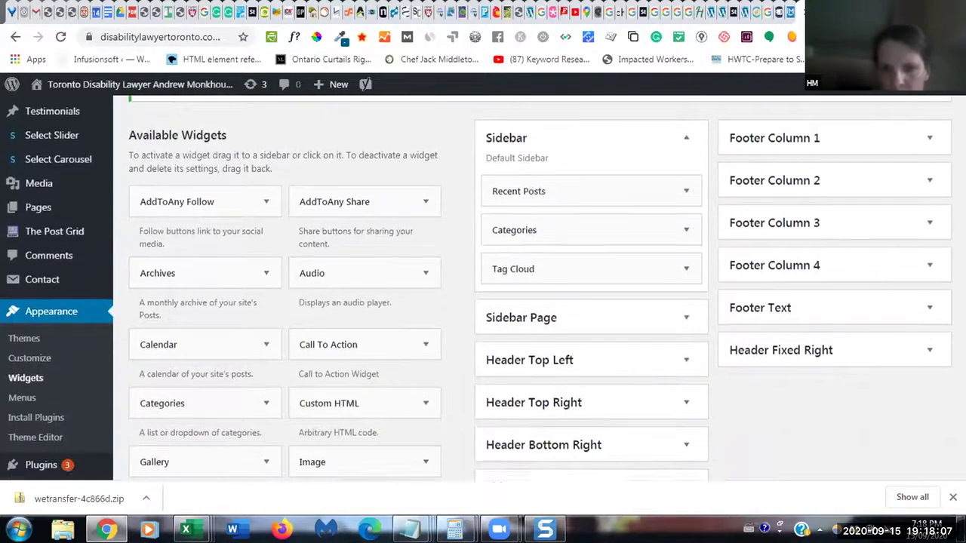
scroll(482, 287, "down", 1)
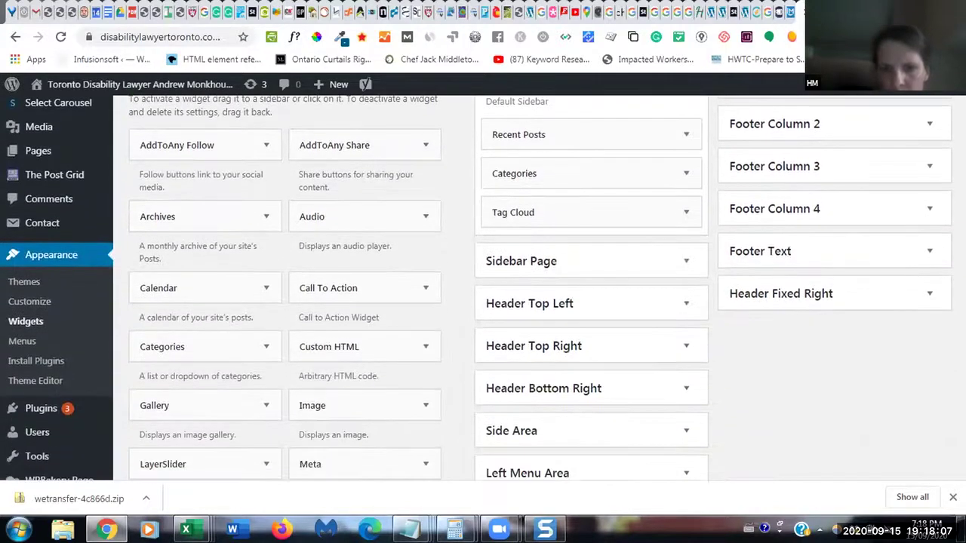
left_click(684, 347)
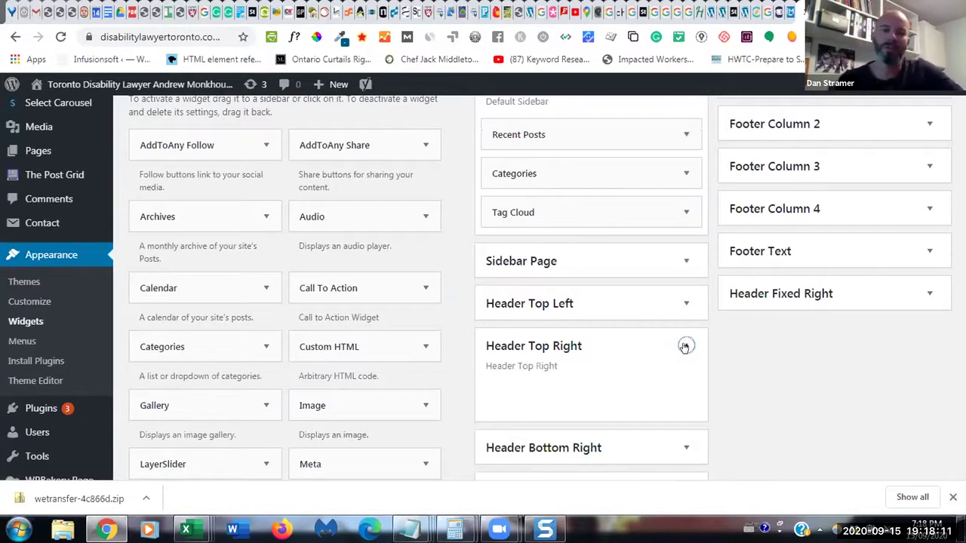
left_click(685, 346)
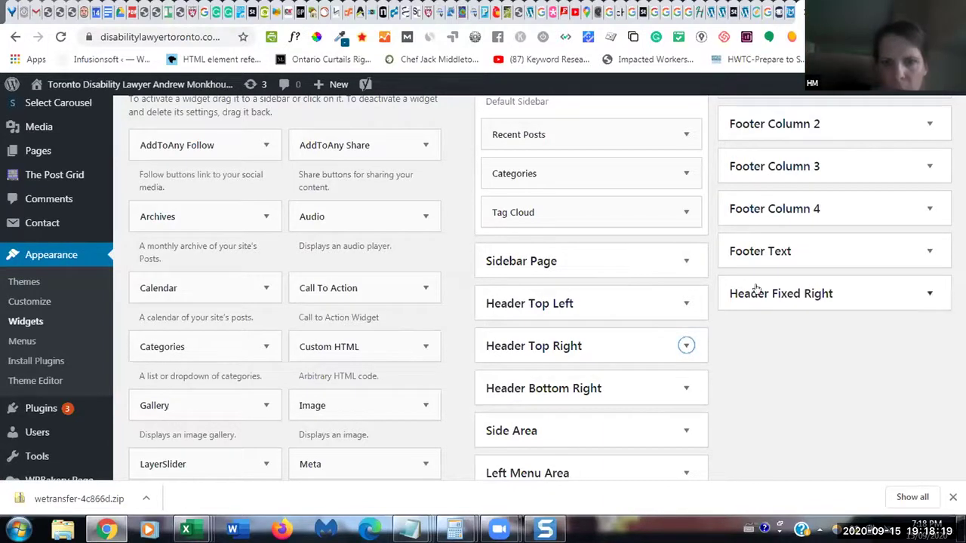
- Expand the Header Fixed Right and Header Bottom Right areas, toggling Top Left and Top Right along the way
scroll(755, 289, "up", 3)
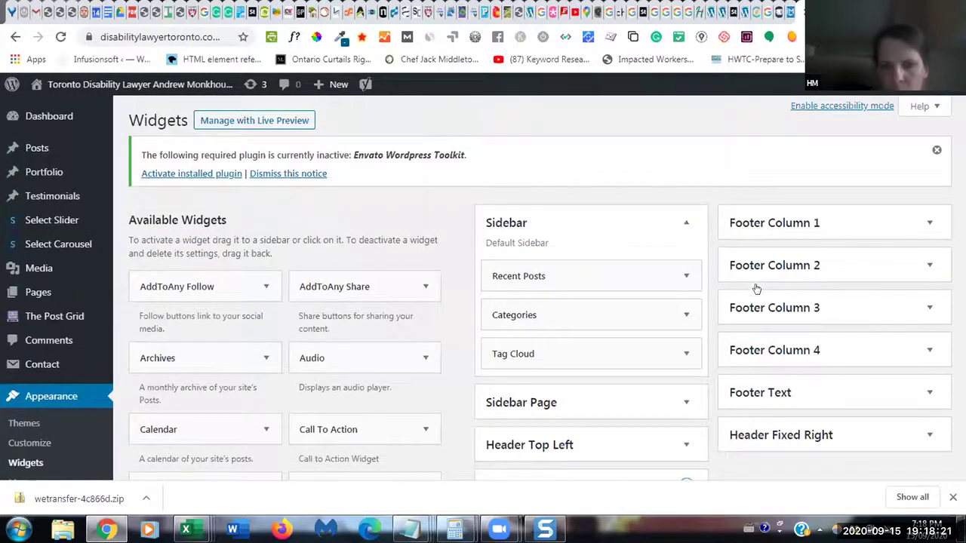
scroll(755, 289, "down", 3)
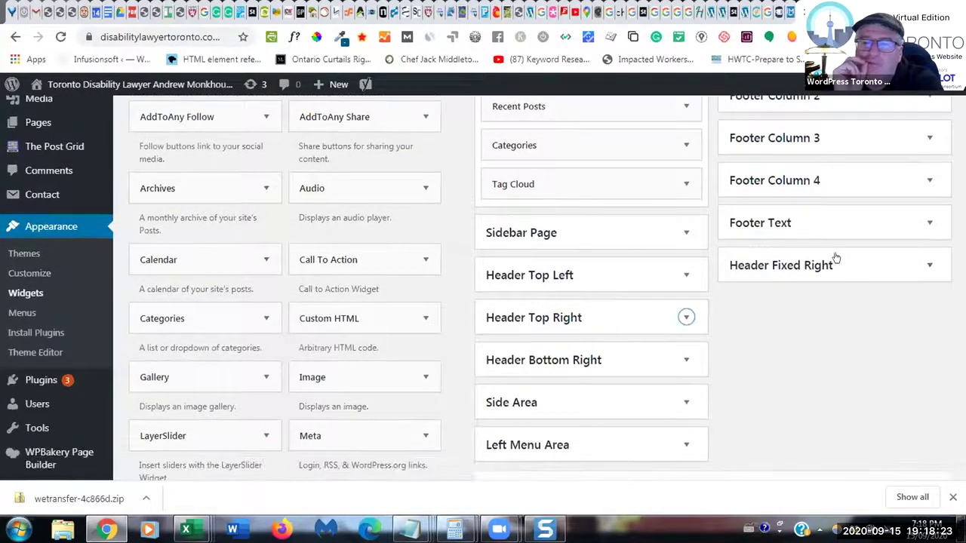
left_click(928, 265)
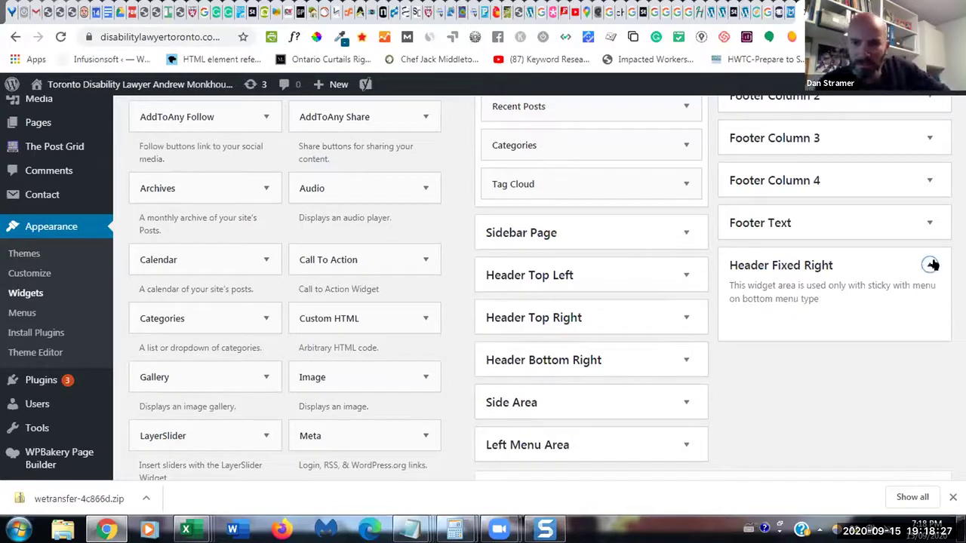
left_click(685, 276)
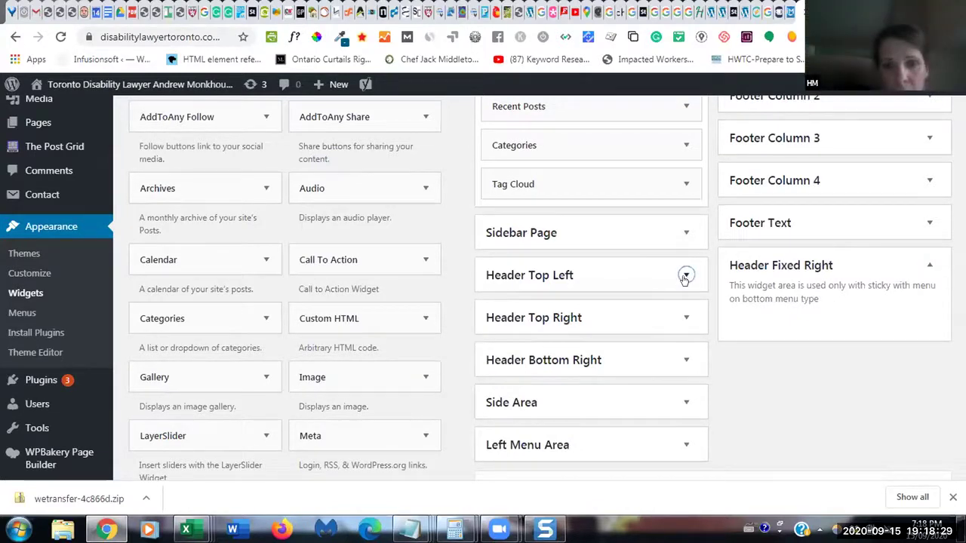
left_click(686, 276)
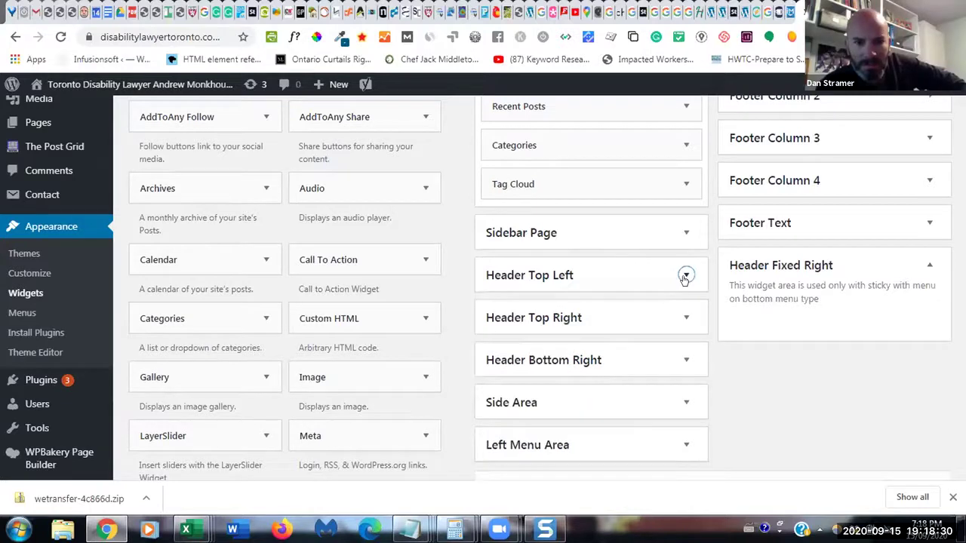
left_click(683, 317)
left_click(684, 317)
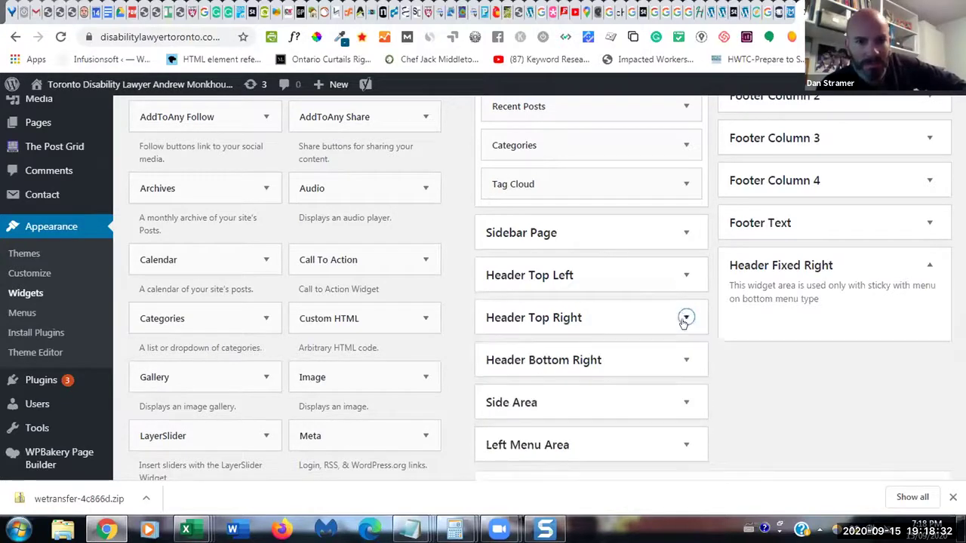
left_click(686, 360)
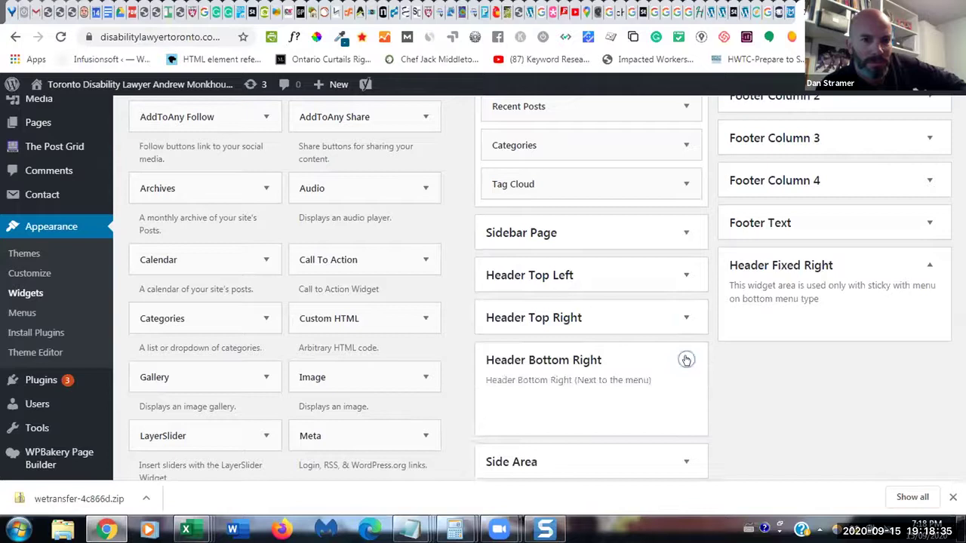
scroll(797, 346, "down", 2)
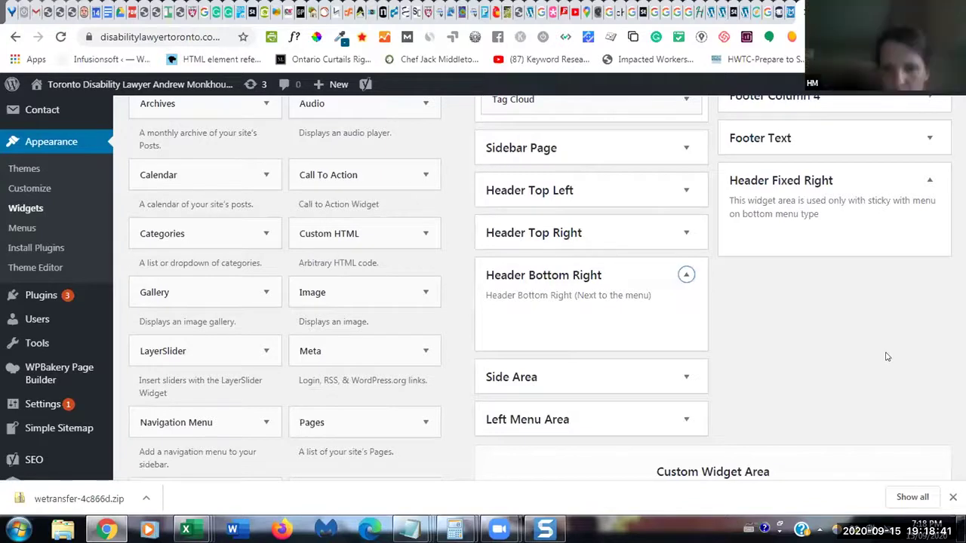
scroll(887, 357, "down", 2)
scroll(887, 356, "down", 4)
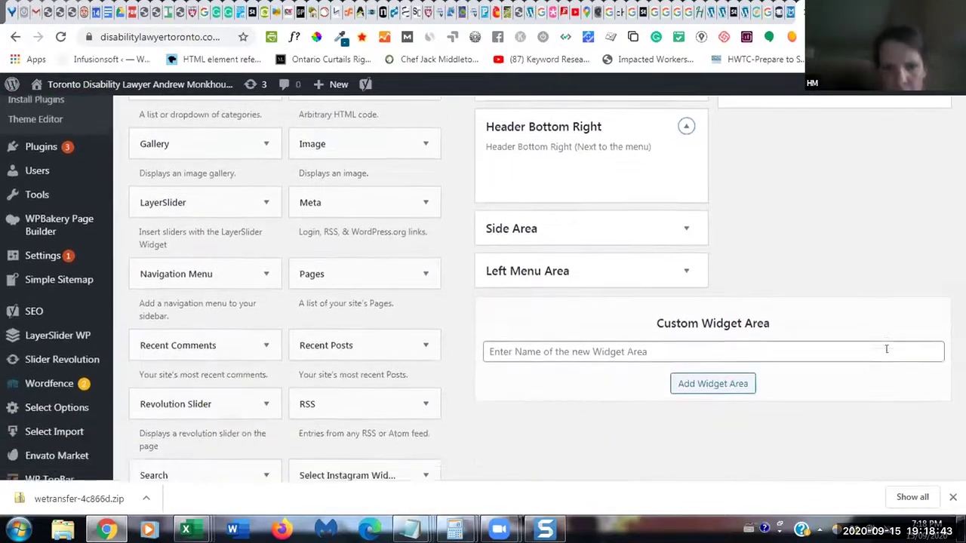
- Zoom the page out to reach Inactive Widgets, then go to Select Options for the Stockholm Child theme options
scroll(887, 356, "down", 1)
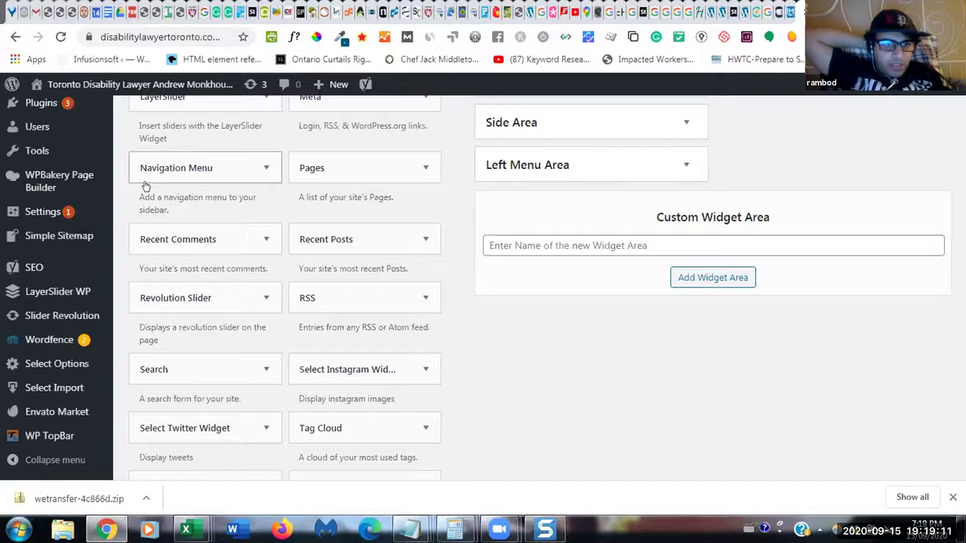
mouse_move(168, 419)
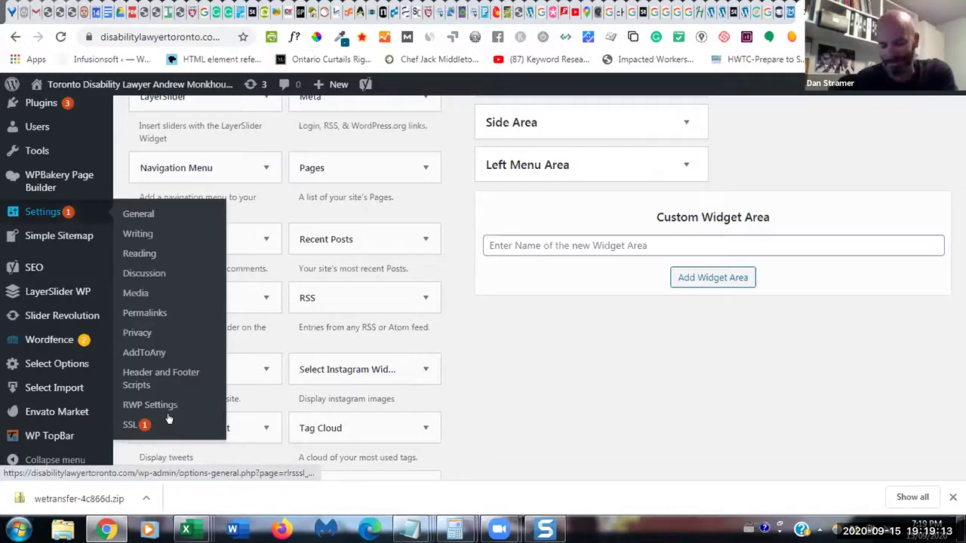
key("ctrl+minus")
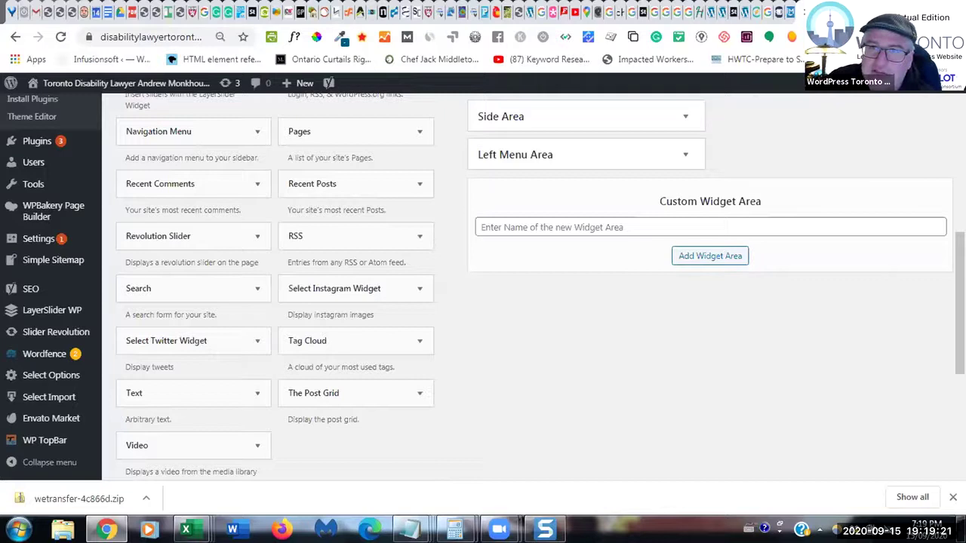
scroll(483, 287, "down", 1)
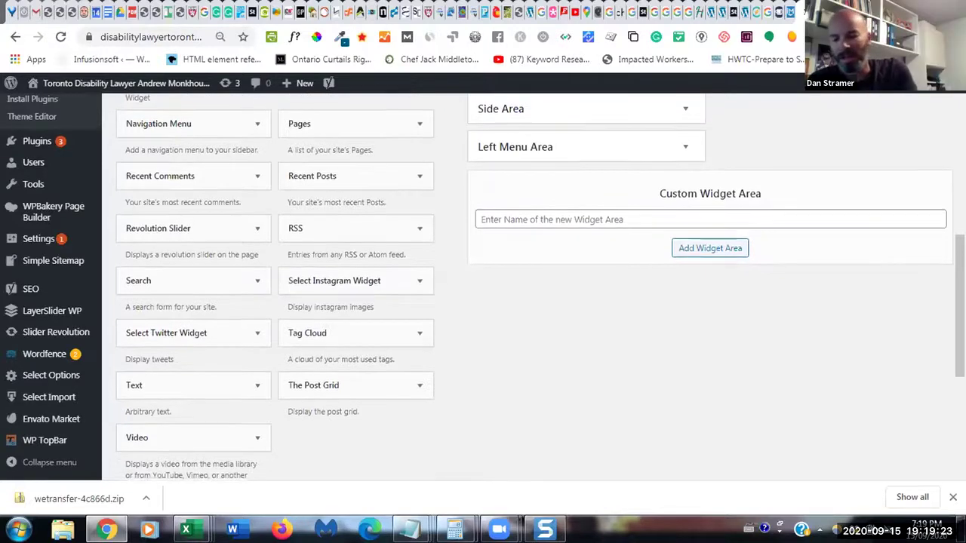
scroll(483, 287, "down", 2)
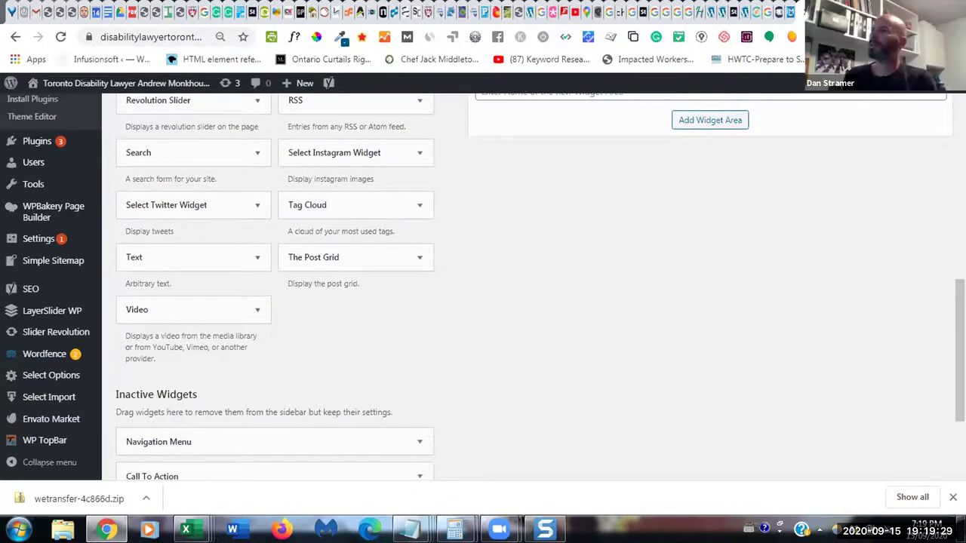
scroll(482, 287, "down", 3)
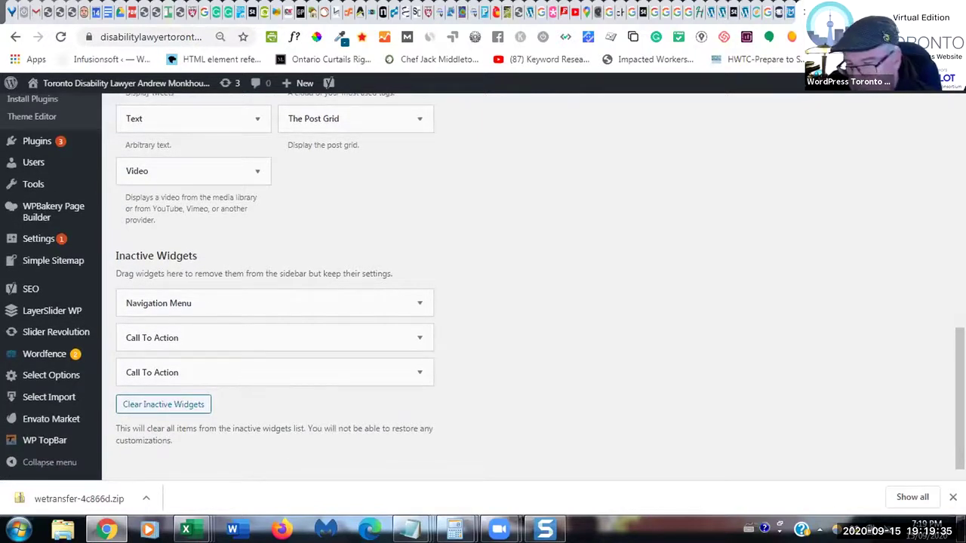
left_click(49, 377)
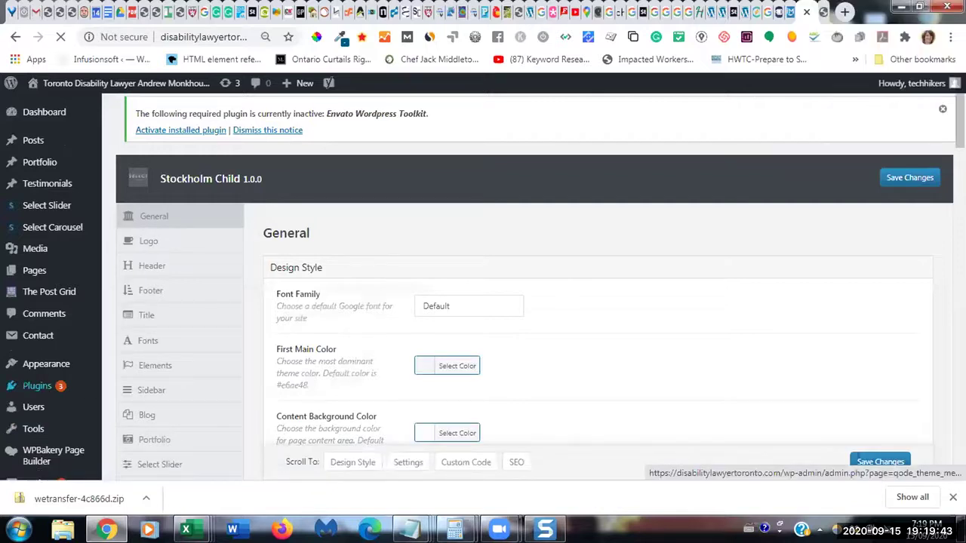
- Set the browser zoom to 90% on the Stockholm Child General options page
left_click(265, 36)
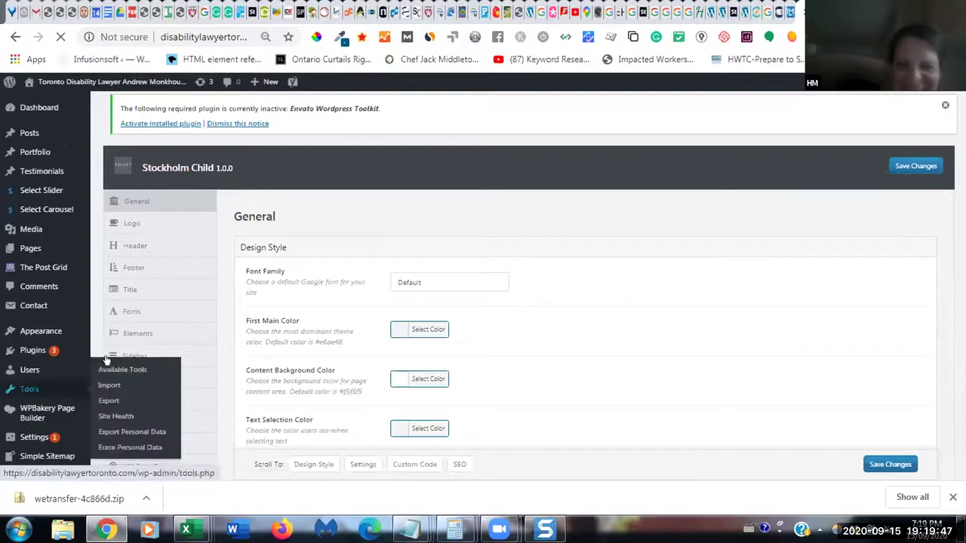
mouse_move(7, 305)
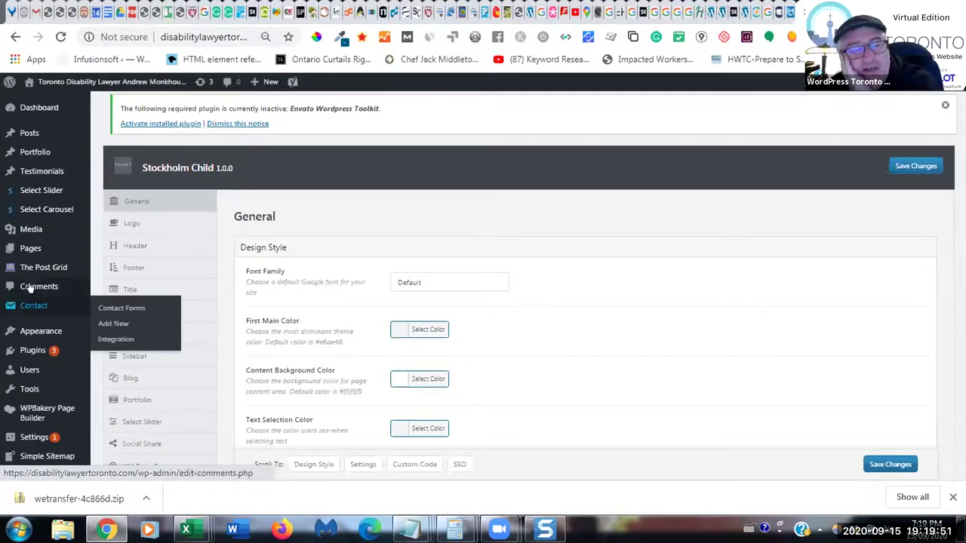
key("ctrl+plus")
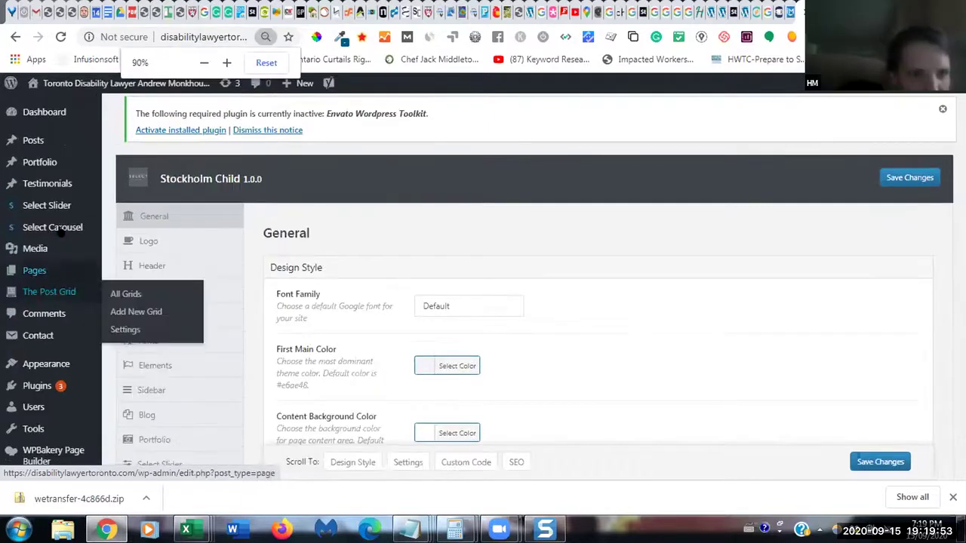
mouse_move(51, 215)
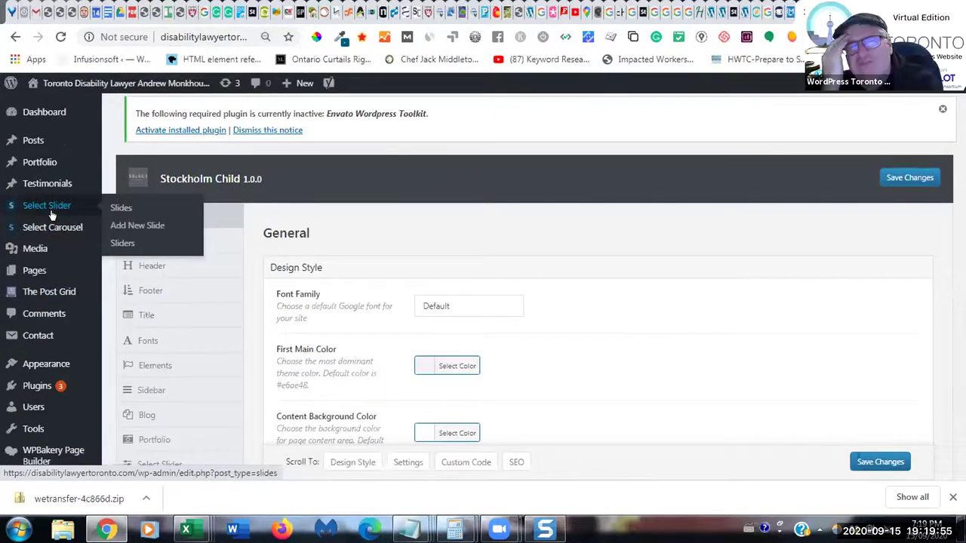
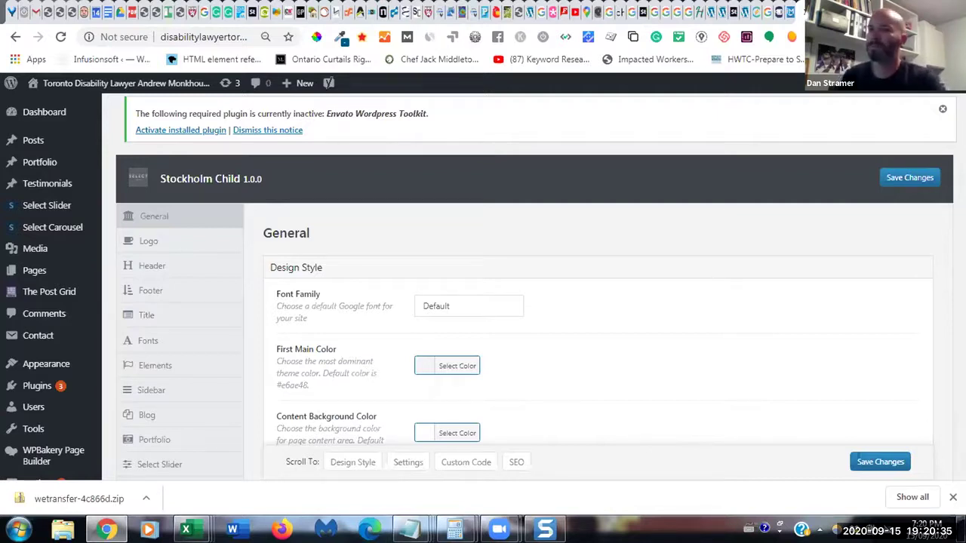
- Inspect the header_top element in the mobile preview, briefly check the theme options, then return to the preview
key("ctrl+Tab")
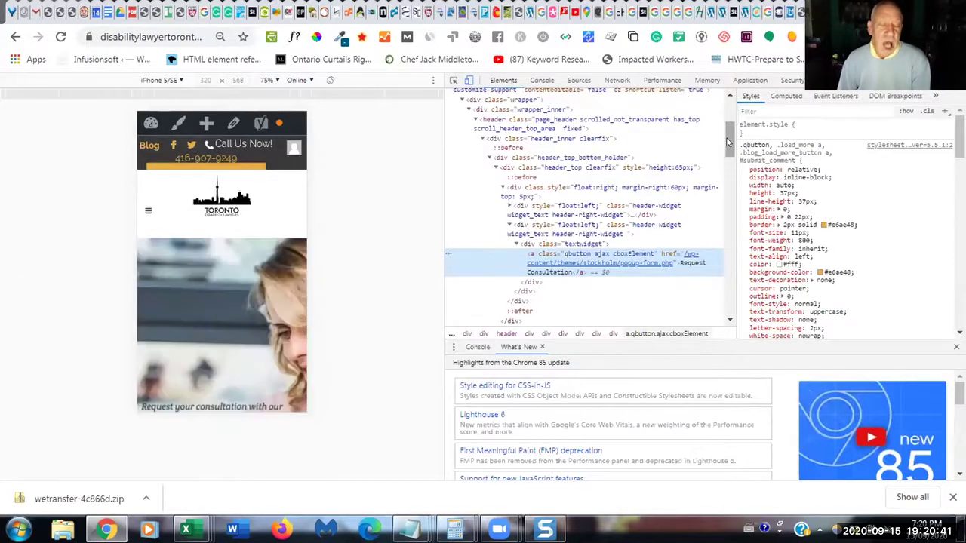
left_click_drag(729, 142, 728, 146)
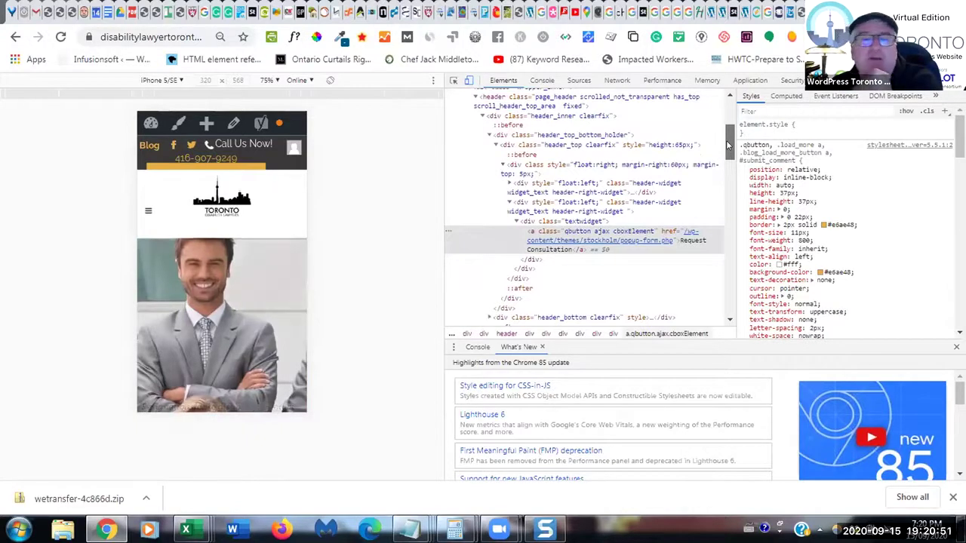
left_click_drag(729, 145, 728, 152)
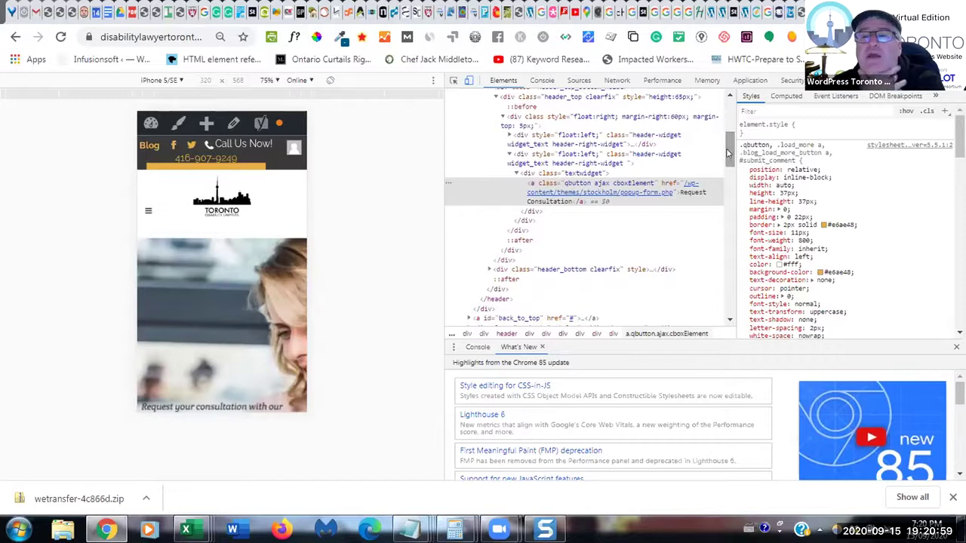
left_click(793, 14)
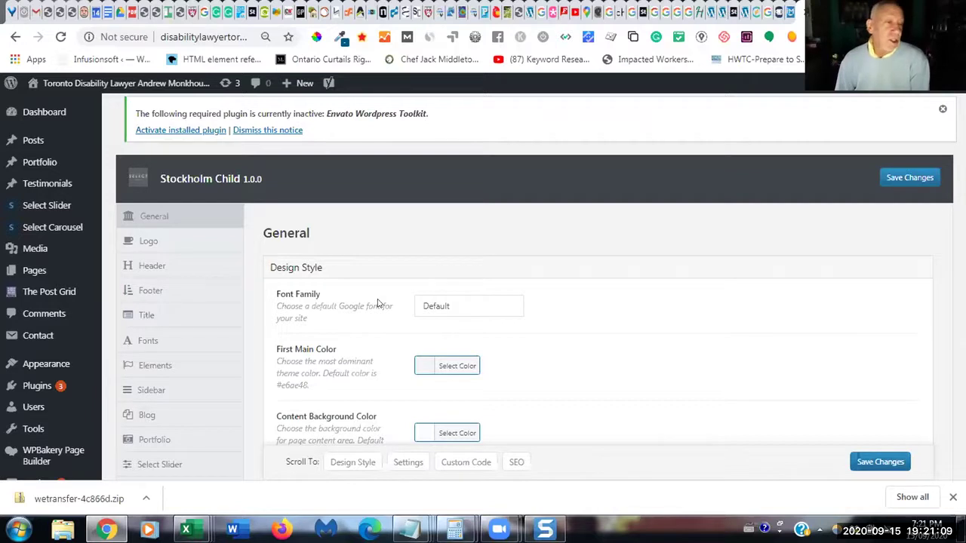
scroll(483, 287, "down", 1)
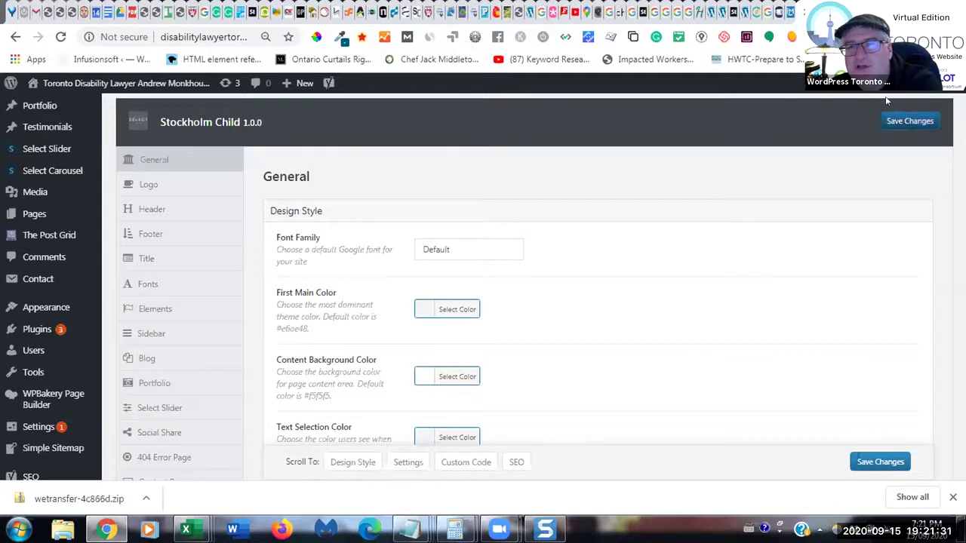
key("ctrl+Tab")
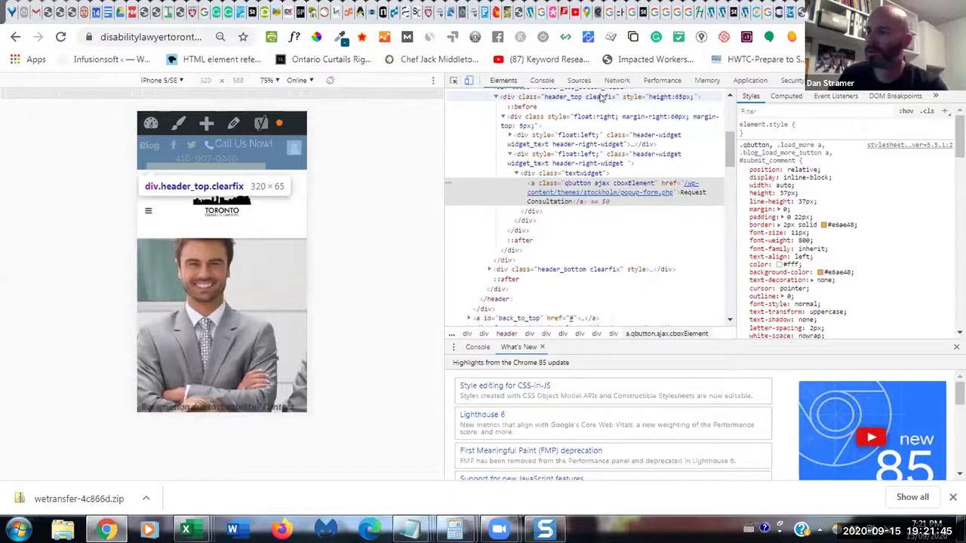
- Examine the header_top styles in DevTools, then return to the Stockholm Child theme options
left_click(601, 97)
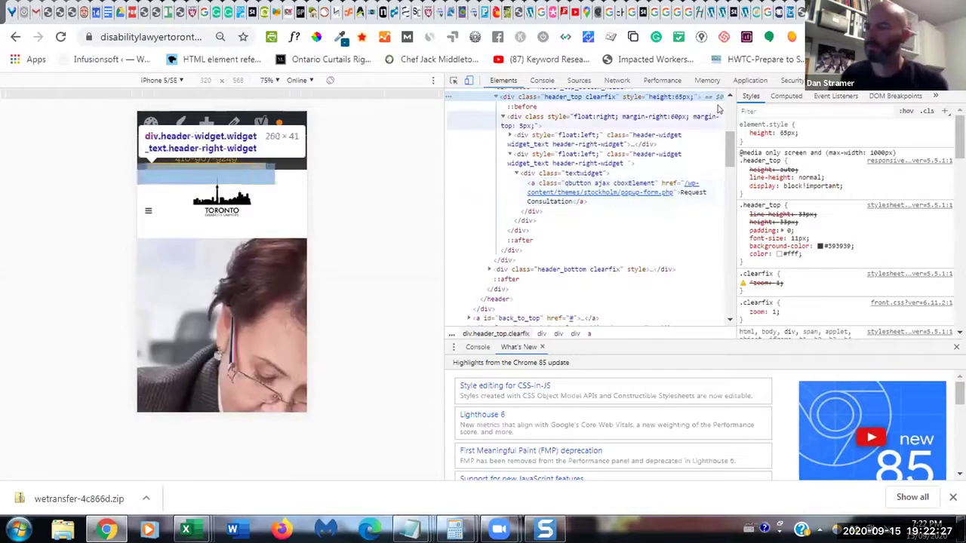
left_click(798, 14)
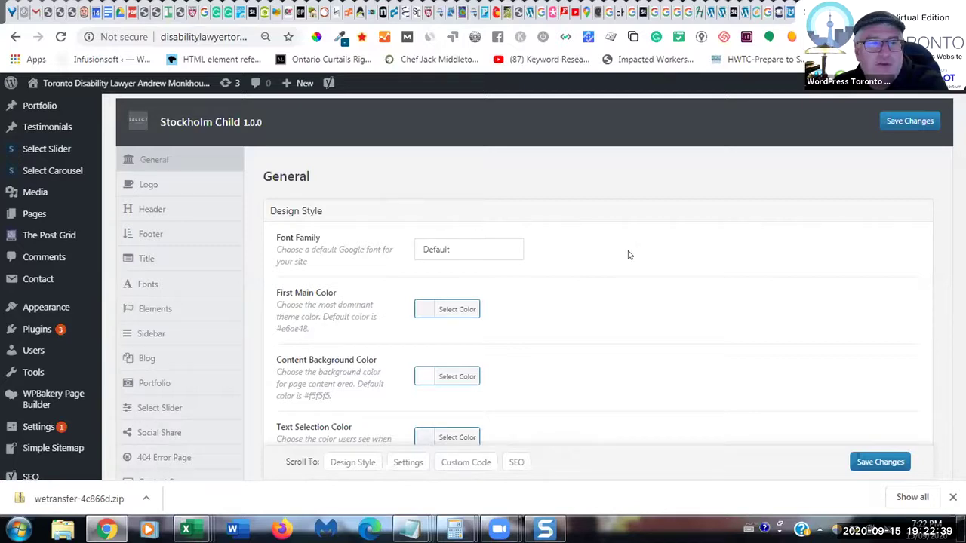
scroll(627, 255, "up", 1)
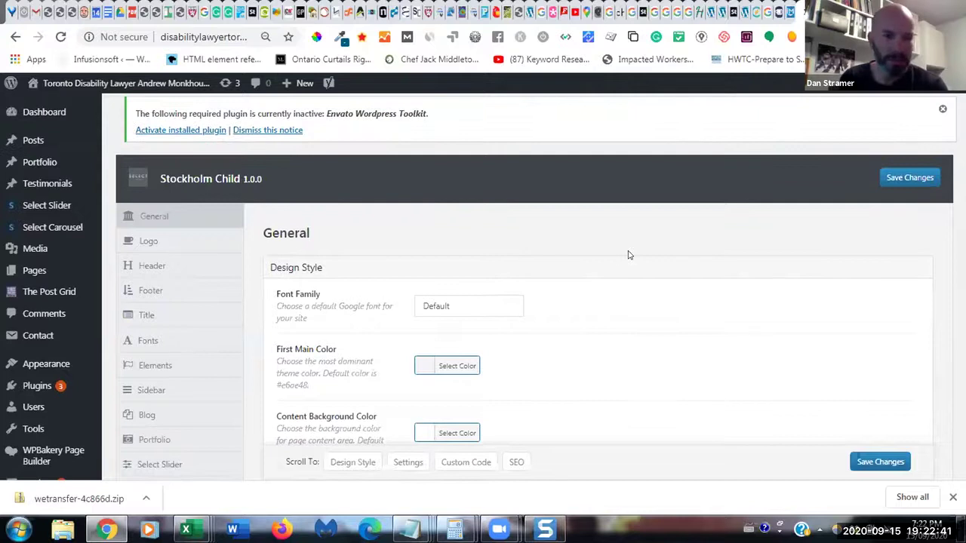
scroll(627, 255, "down", 4)
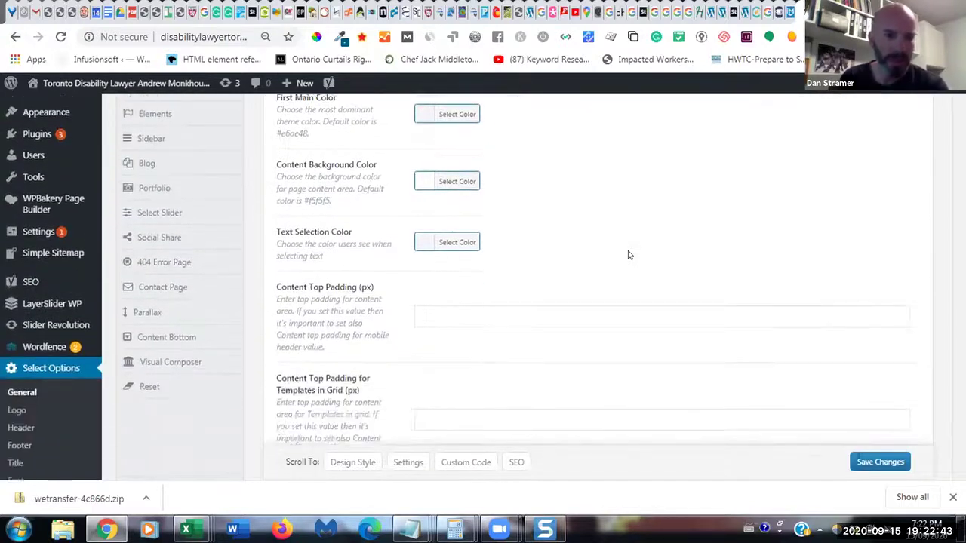
scroll(628, 249, "down", 2)
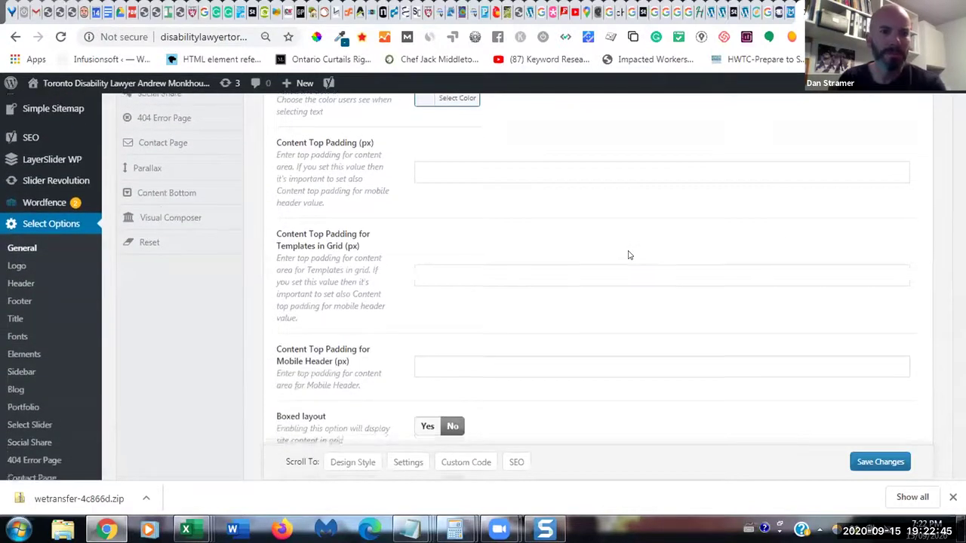
scroll(629, 248, "down", 1)
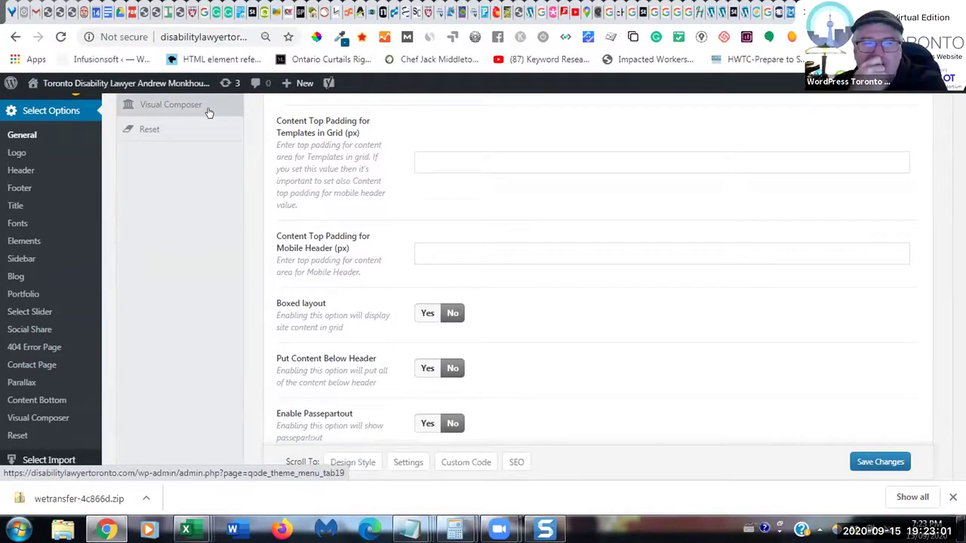
scroll(209, 112, "up", 2)
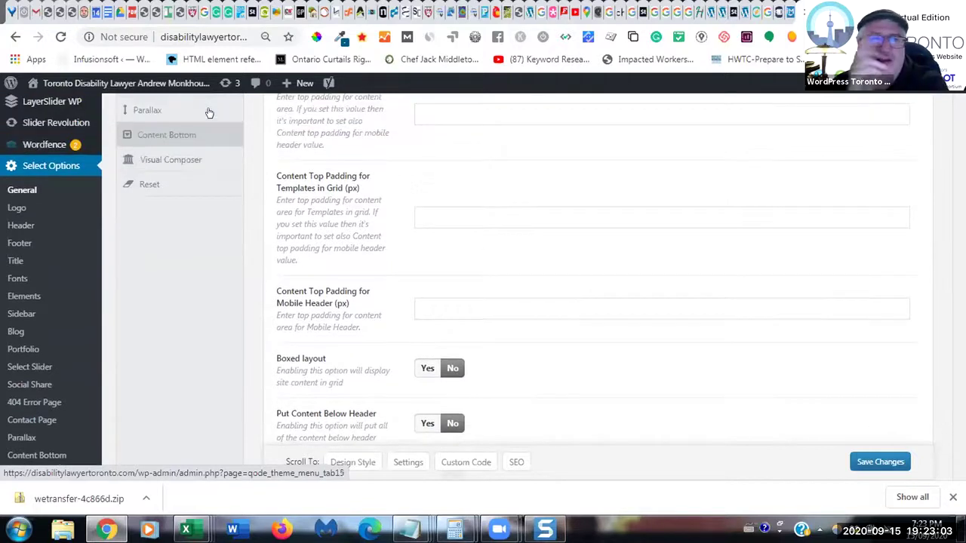
scroll(209, 113, "up", 3)
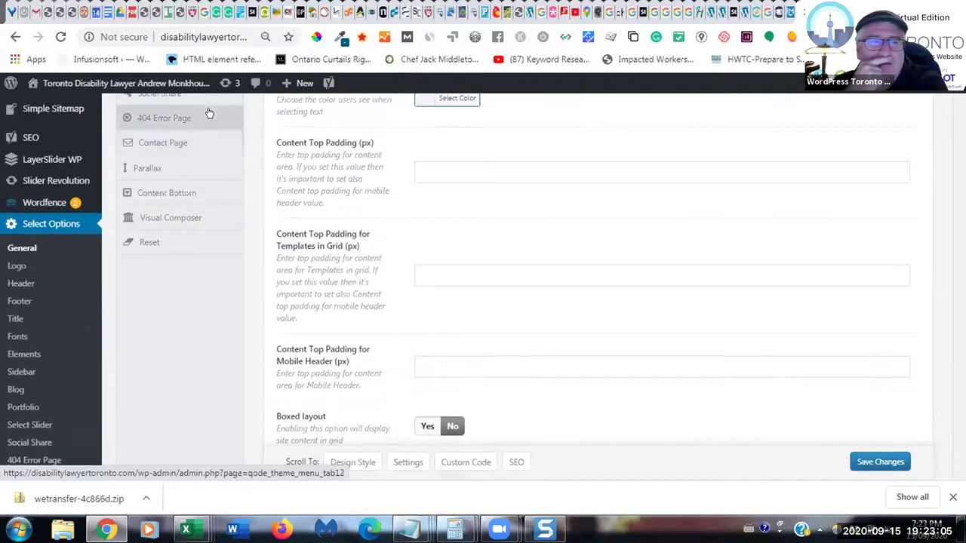
scroll(209, 112, "up", 2)
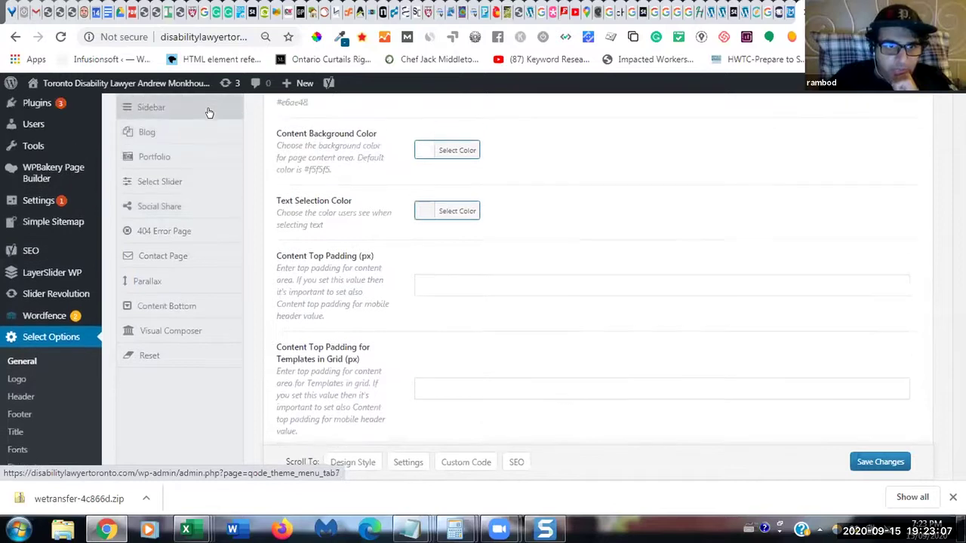
scroll(209, 112, "up", 2)
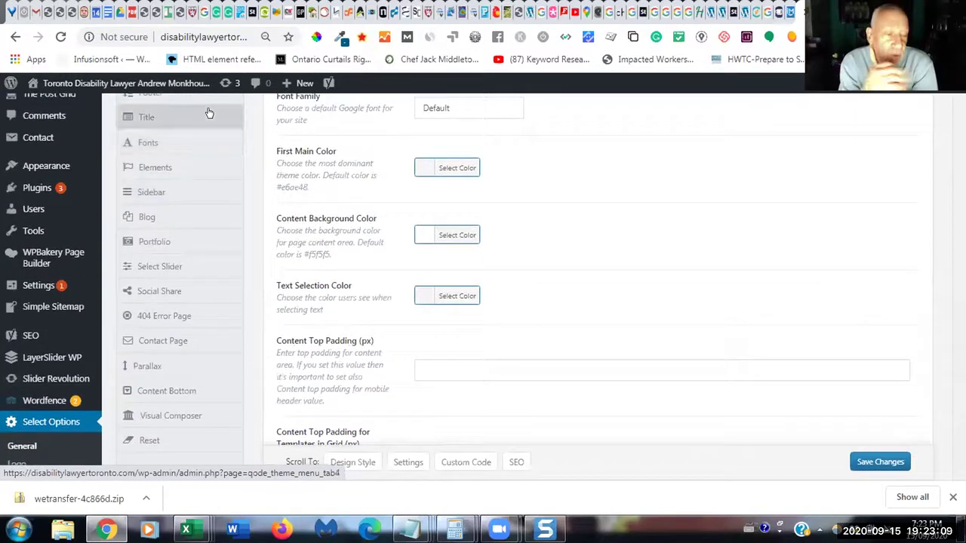
scroll(209, 113, "up", 1)
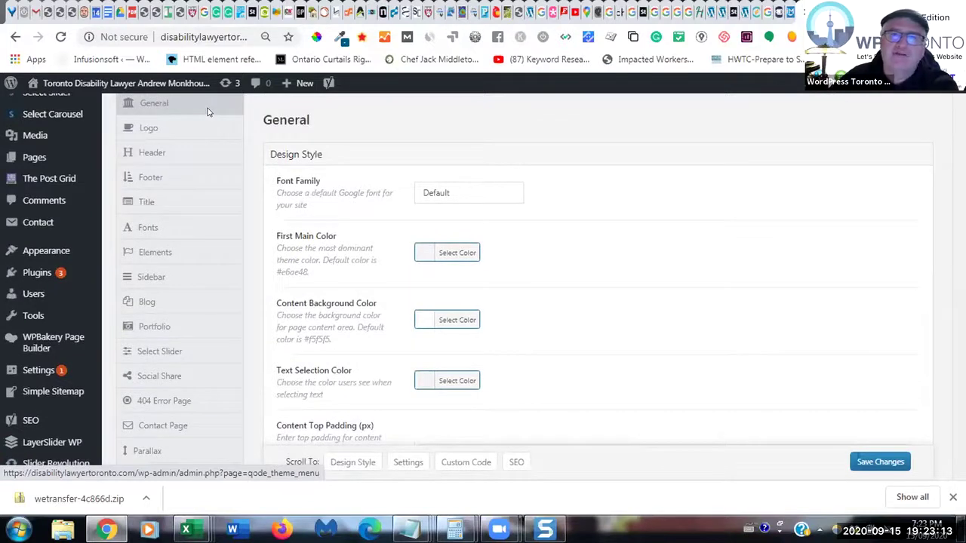
scroll(209, 112, "up", 1)
scroll(209, 112, "down", 2)
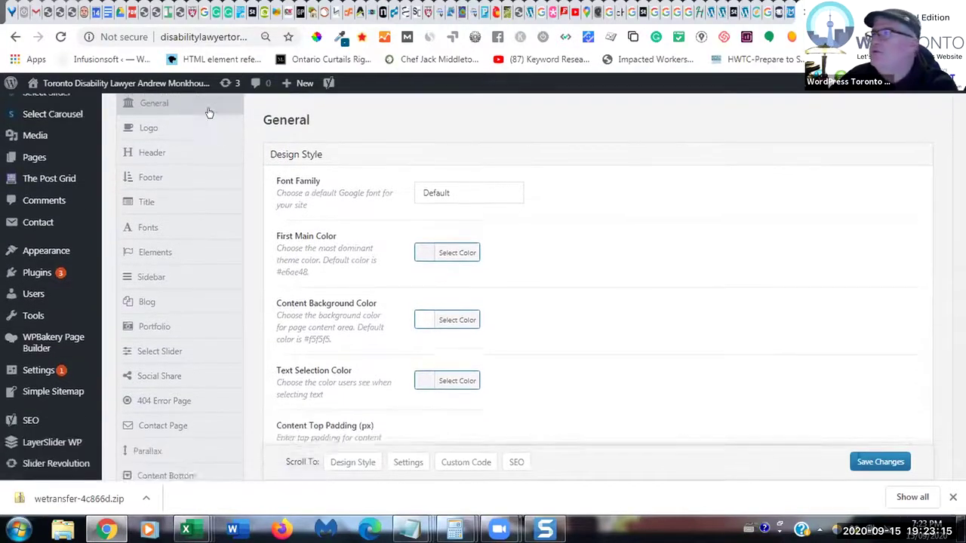
scroll(209, 112, "down", 2)
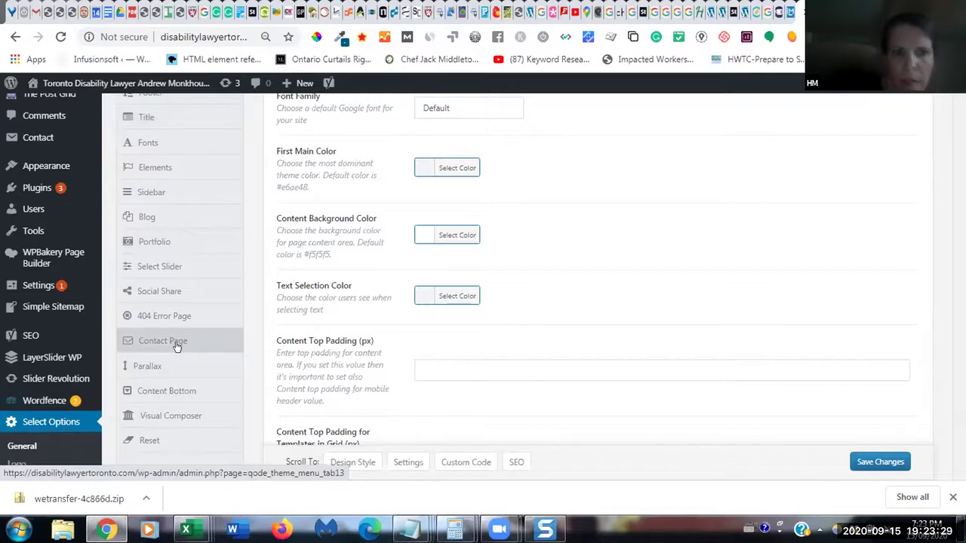
- Open the Contact Page theme settings and review the Google Map options
left_click(176, 345)
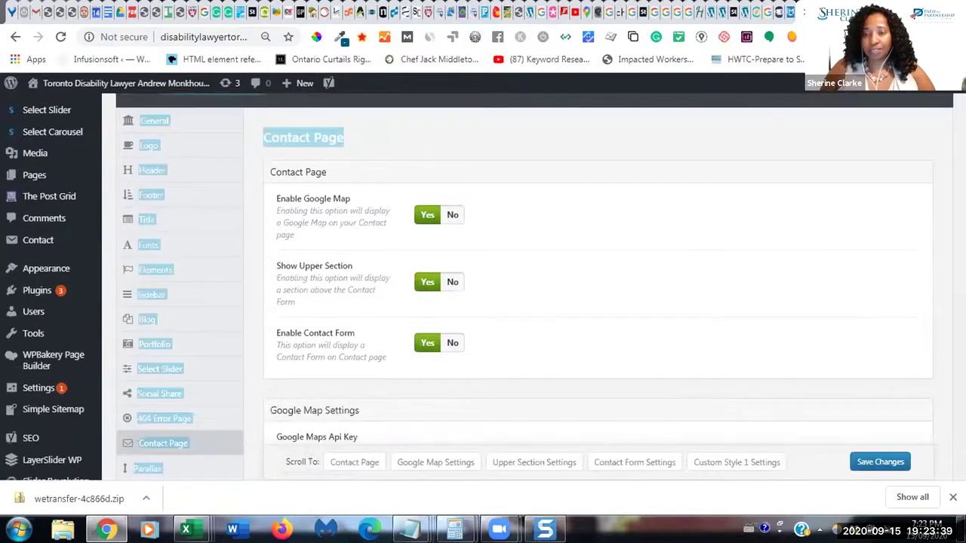
scroll(483, 287, "down", 1)
scroll(483, 287, "down", 1)
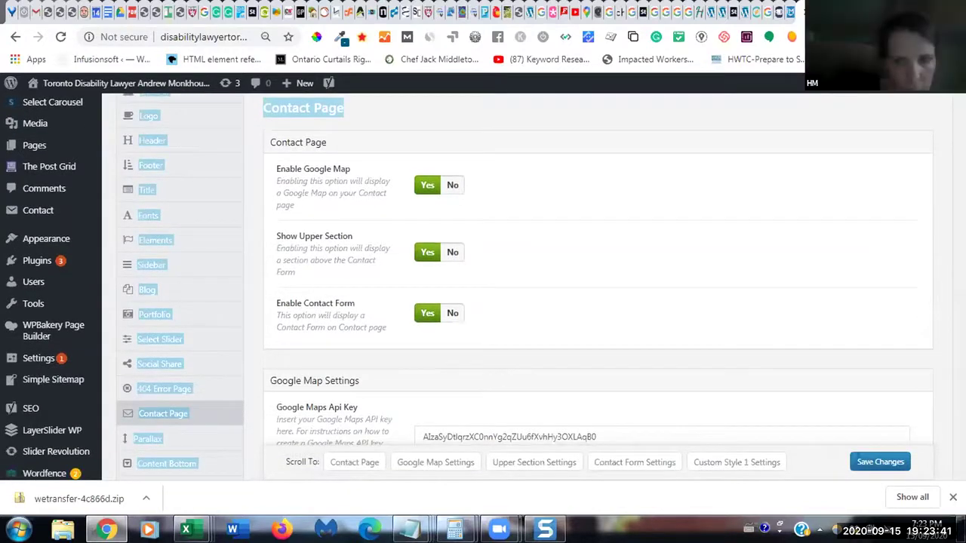
scroll(483, 287, "down", 1)
scroll(483, 287, "down", 2)
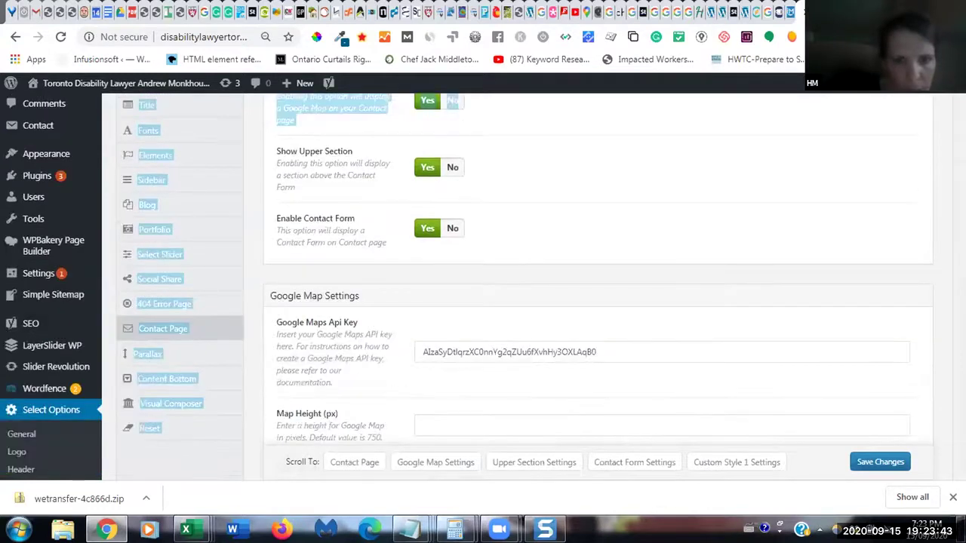
scroll(483, 287, "down", 1)
scroll(482, 287, "down", 1)
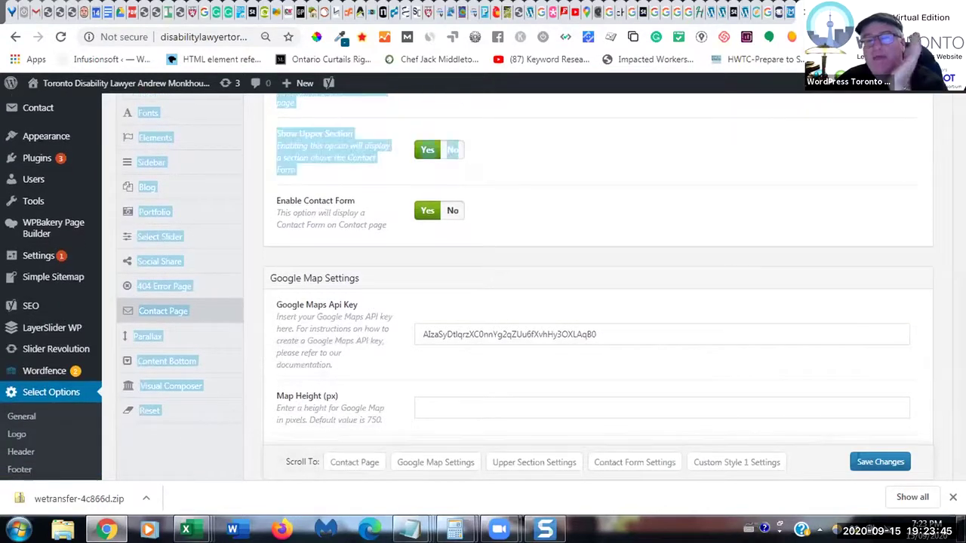
scroll(483, 287, "down", 2)
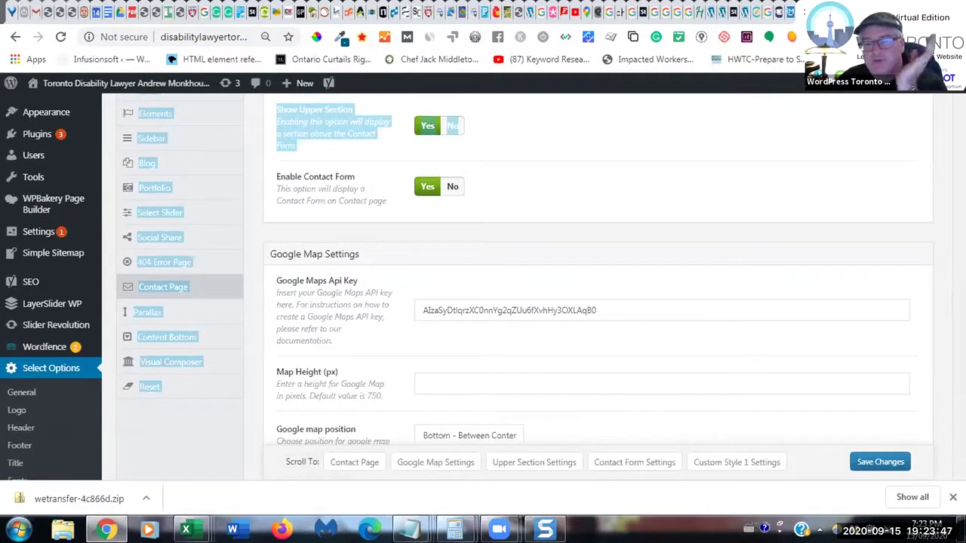
scroll(483, 287, "down", 2)
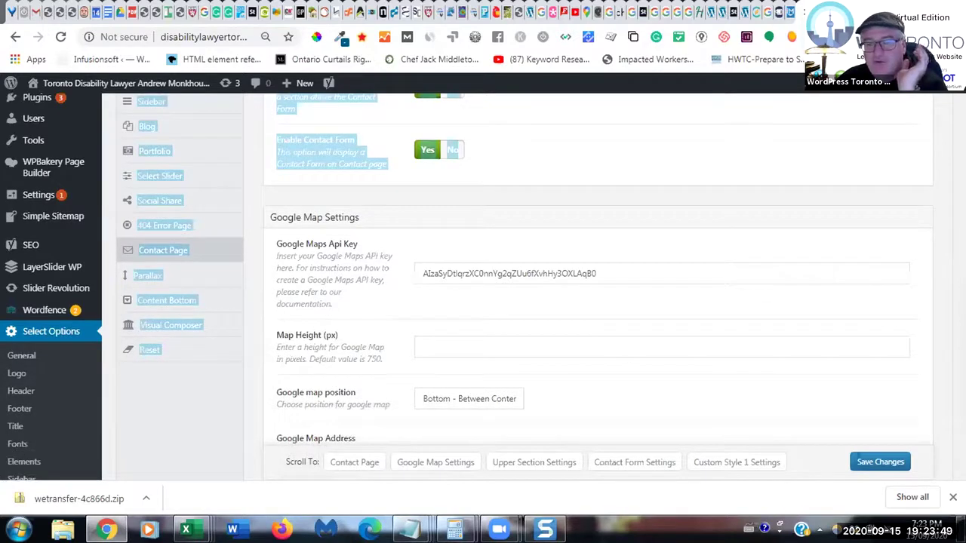
scroll(483, 286, "down", 2)
scroll(483, 287, "down", 2)
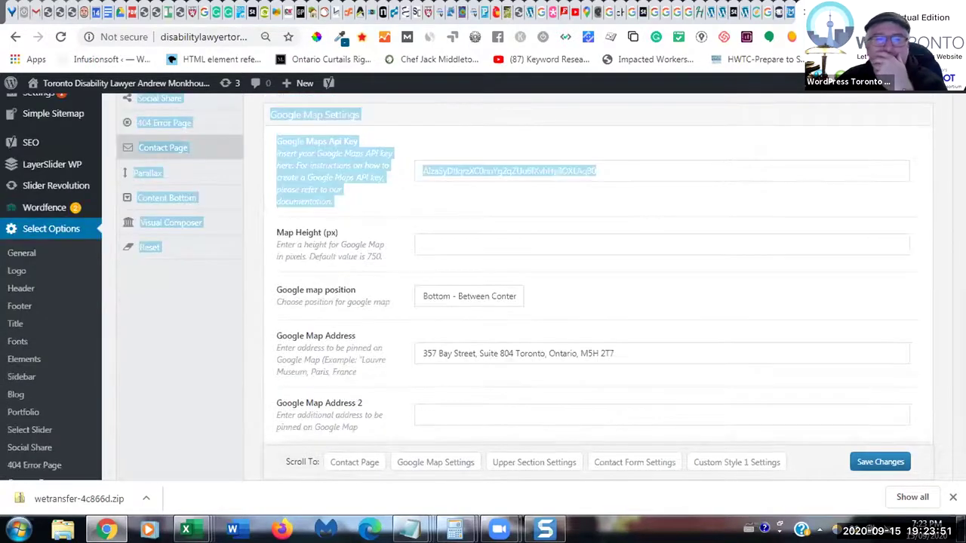
scroll(483, 287, "down", 1)
scroll(482, 287, "down", 2)
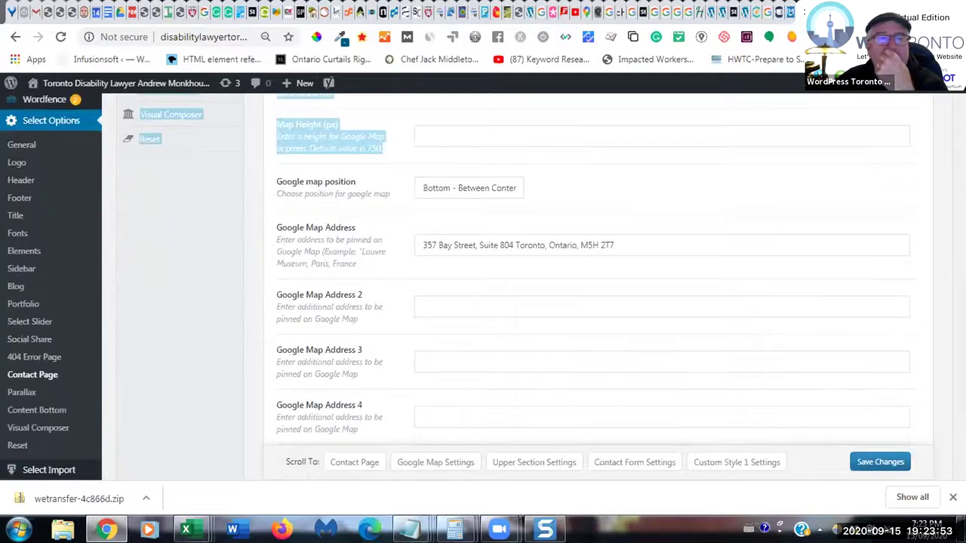
scroll(483, 286, "down", 2)
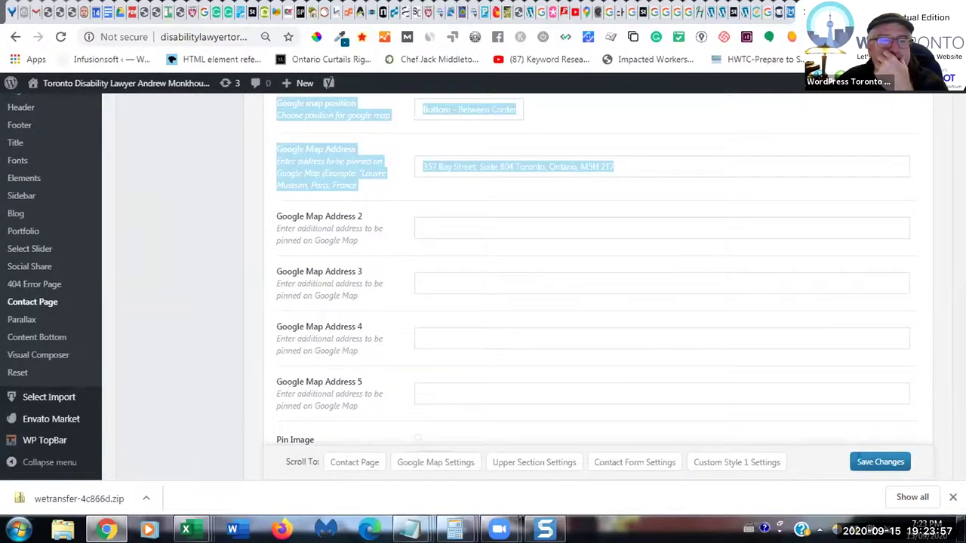
scroll(588, 286, "down", 2)
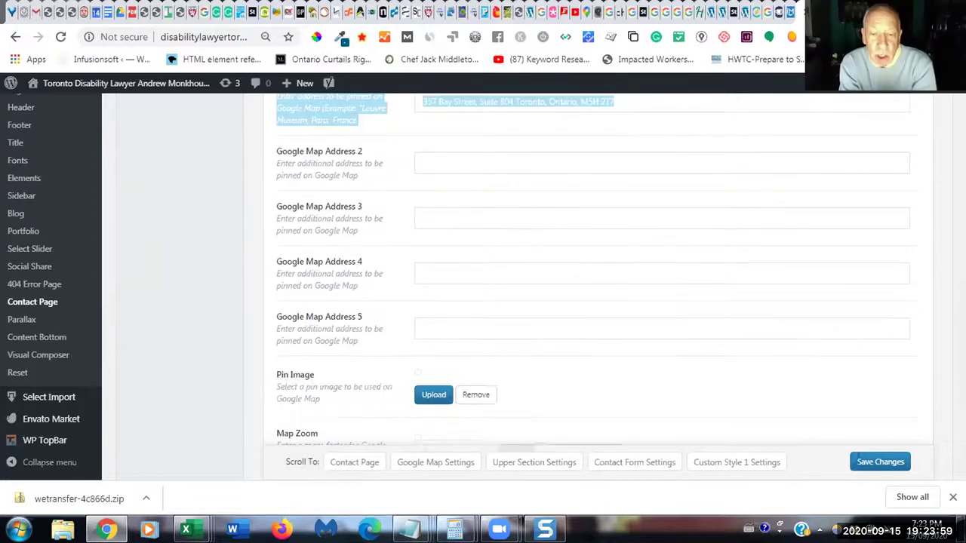
scroll(589, 287, "down", 4)
scroll(589, 287, "down", 3)
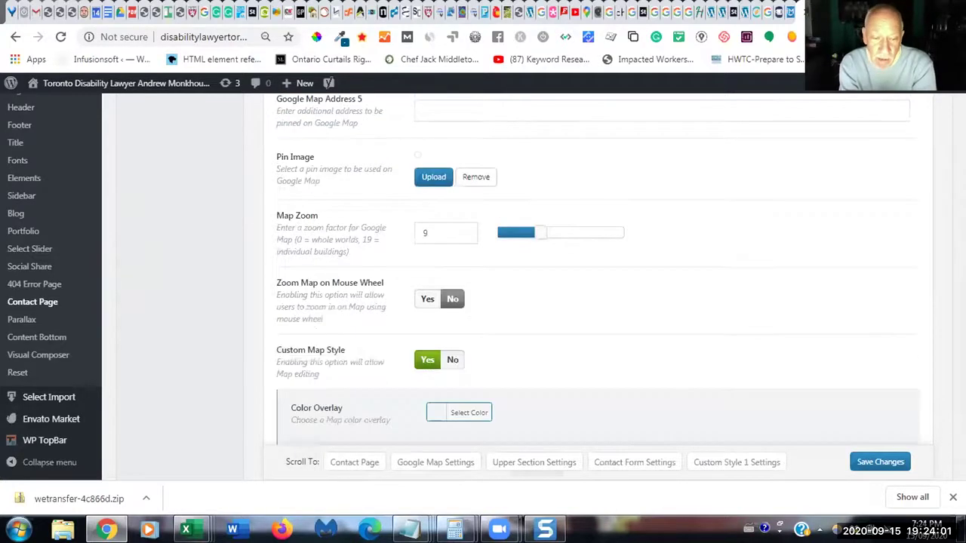
scroll(589, 287, "down", 1)
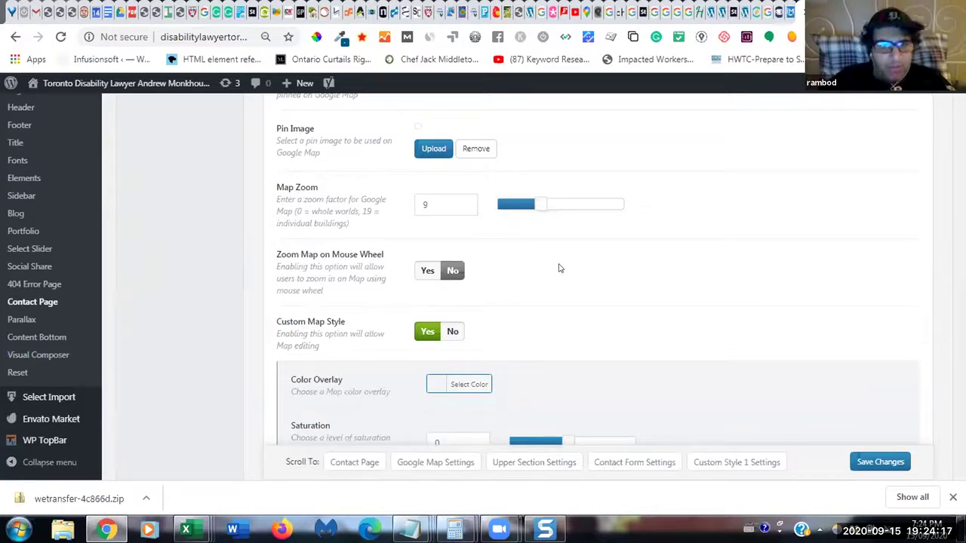
- Jump to the Contact Form Settings section, then switch to the site preview tab
scroll(559, 268, "down", 1)
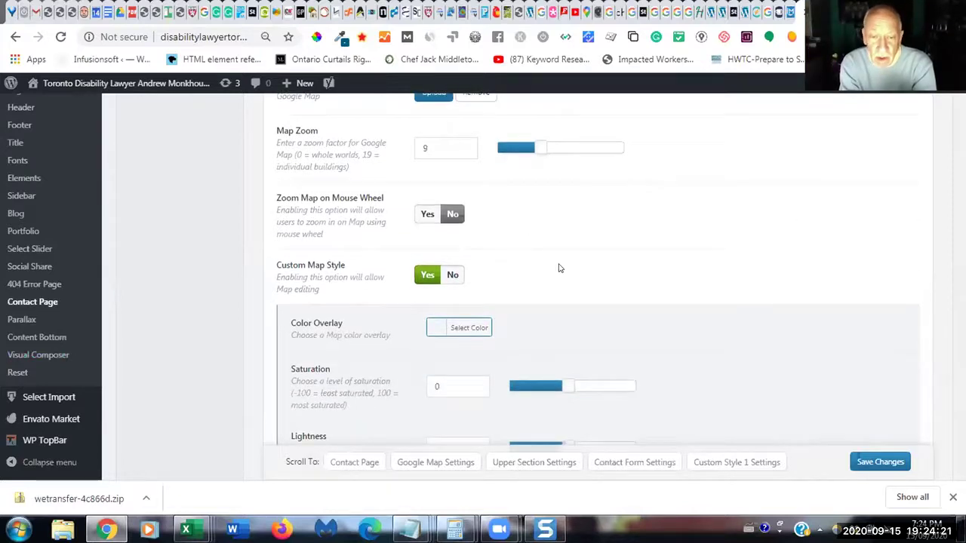
left_click(632, 463)
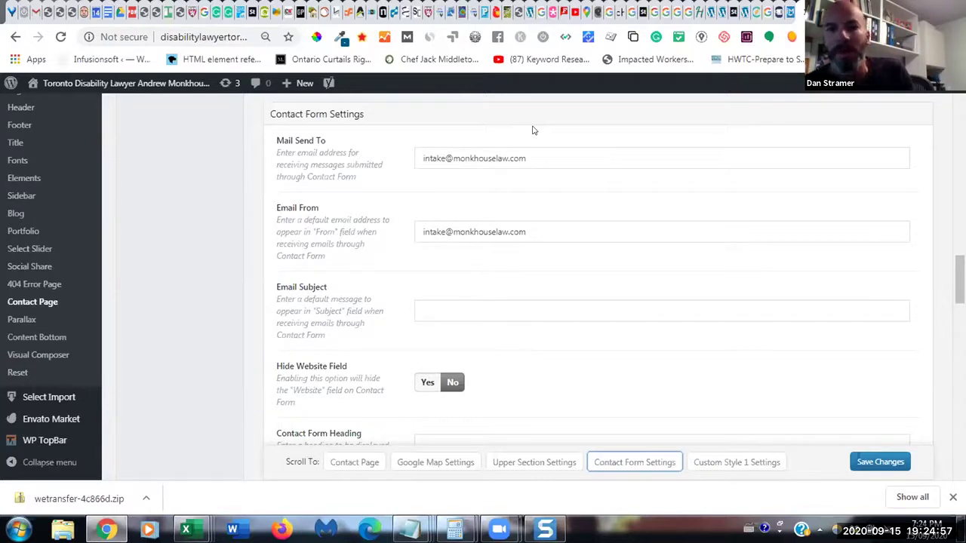
key("ctrl+Tab")
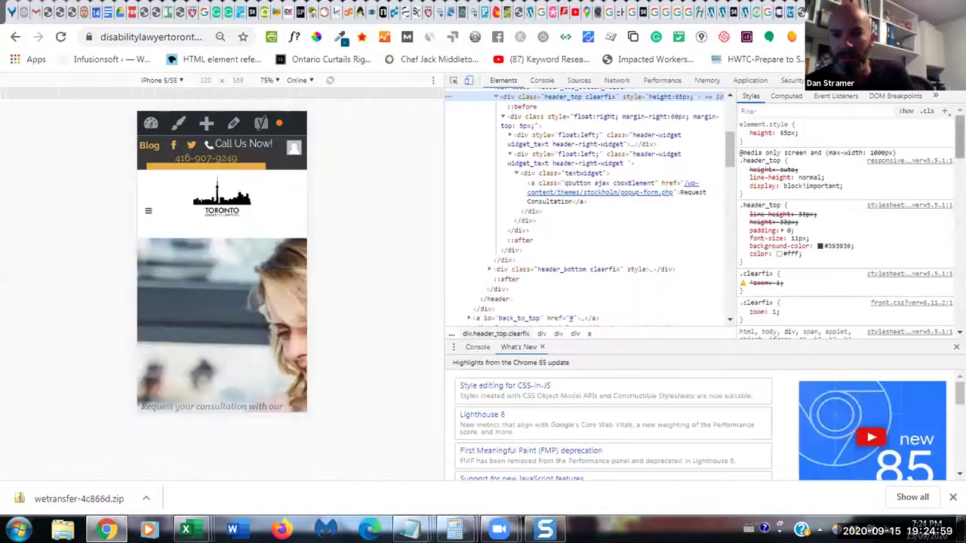
- Close DevTools and check the free consultation popup at desktop width
left_click(952, 80)
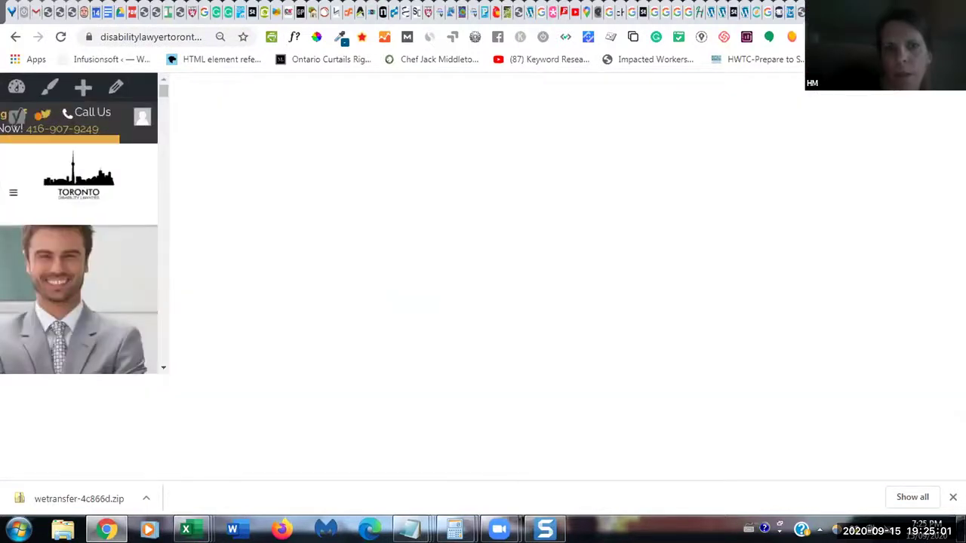
left_click(845, 109)
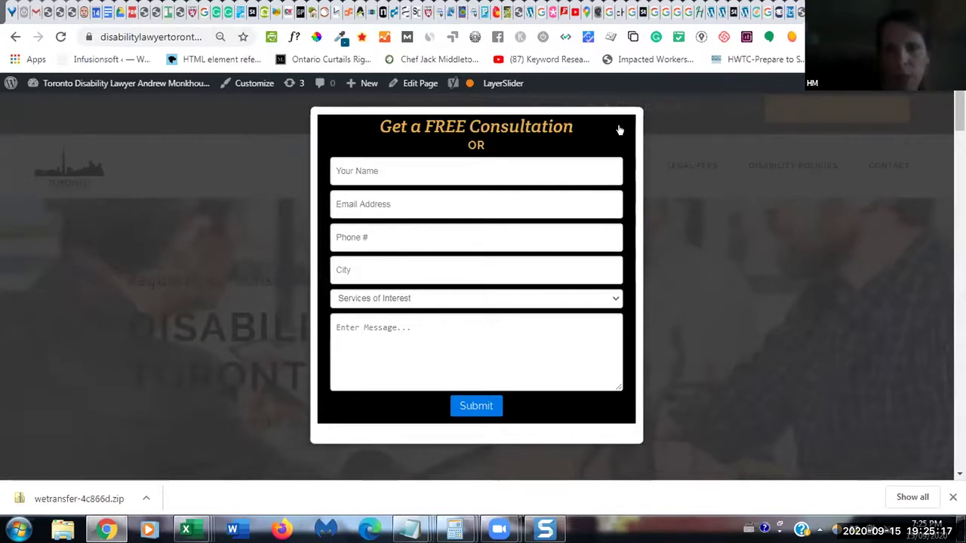
left_click(832, 102)
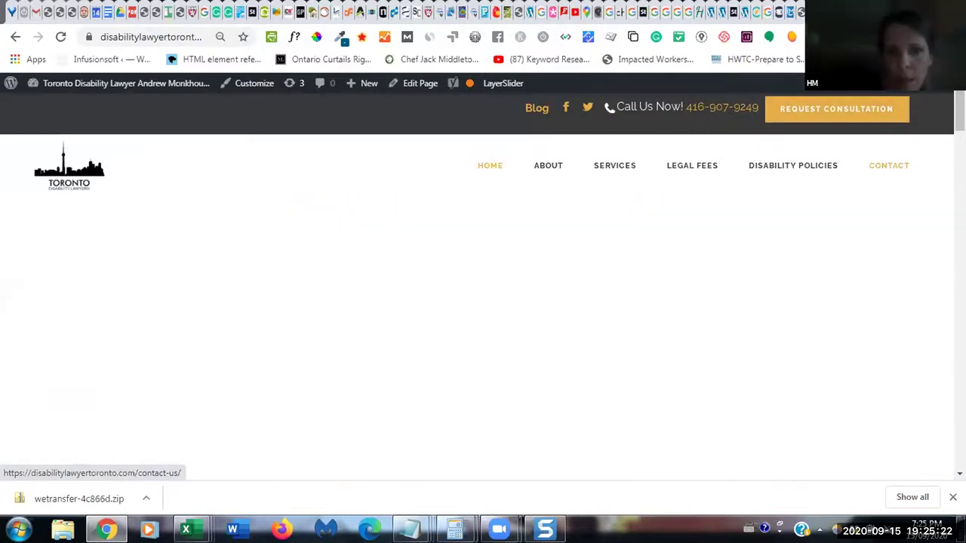
- Visit the Contact page, reopen the consultation popup, then go to Edit Profile
left_click(889, 165)
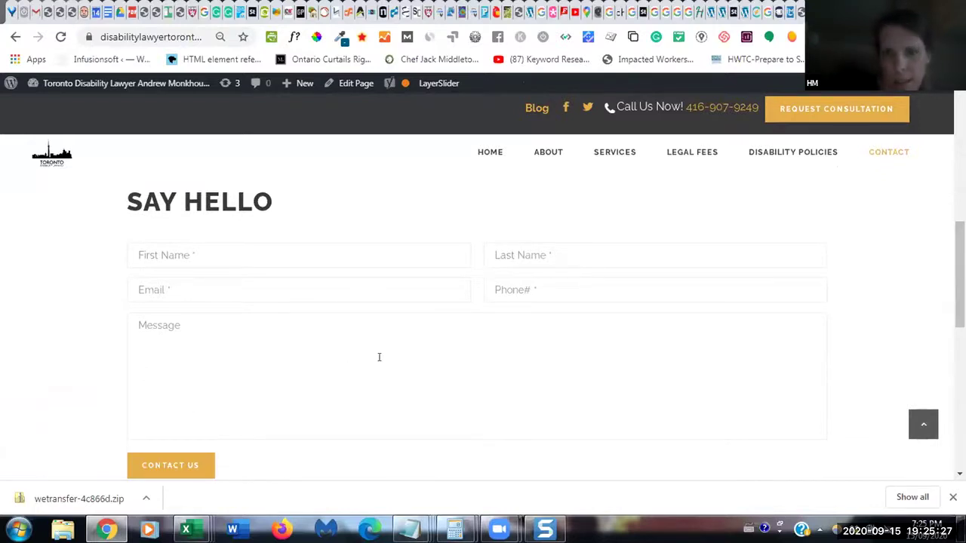
left_click(868, 113)
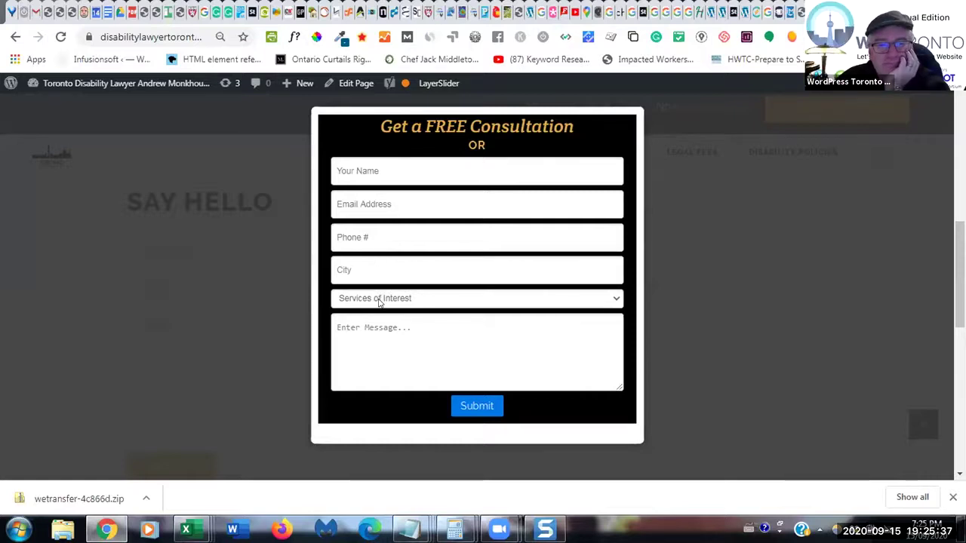
left_click(919, 89)
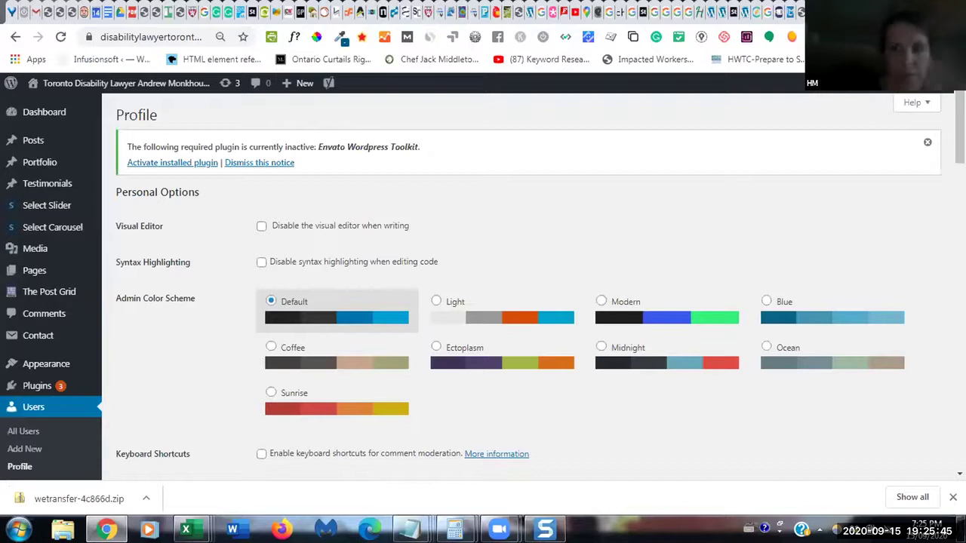
- Open disabilitylawyertoronto.com in a new browser tab via address-bar autocomplete
key("ctrl+t")
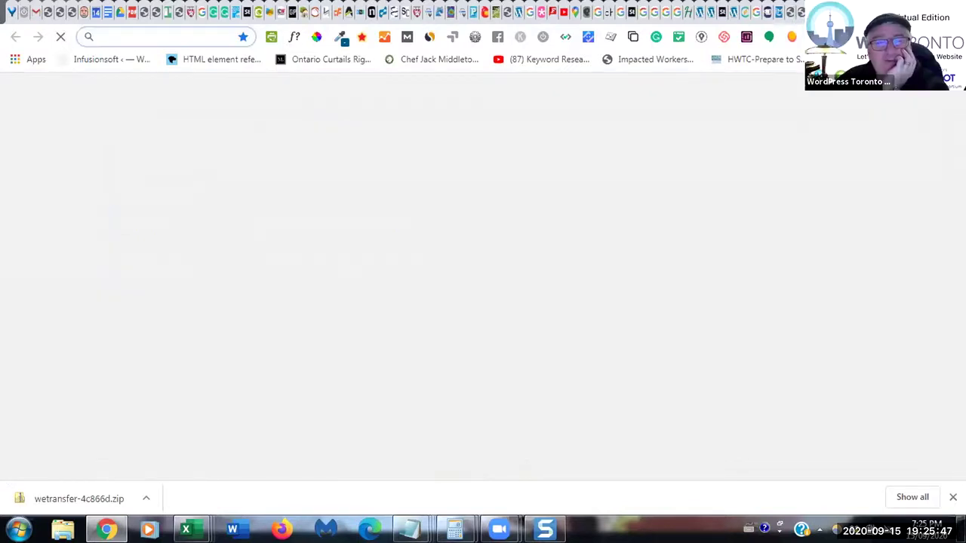
type("dis")
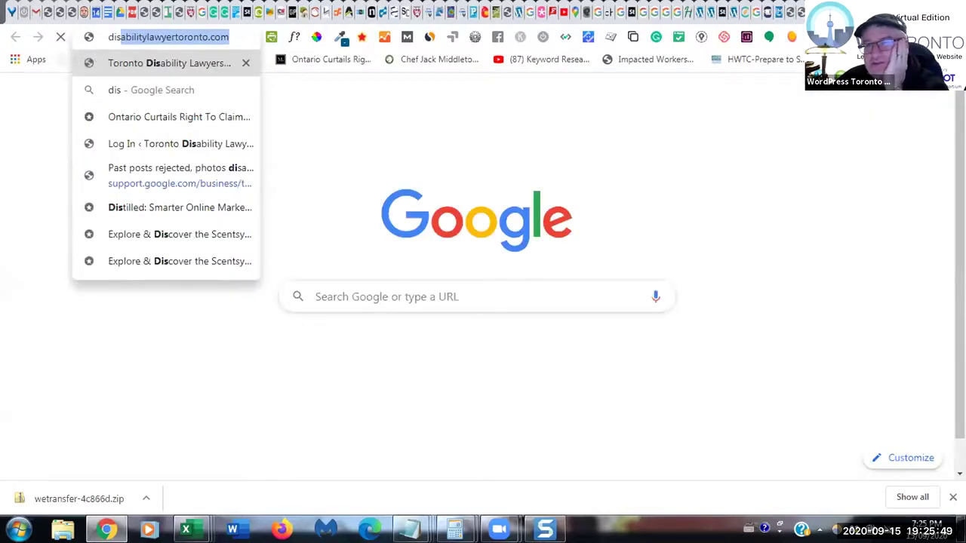
key("Return")
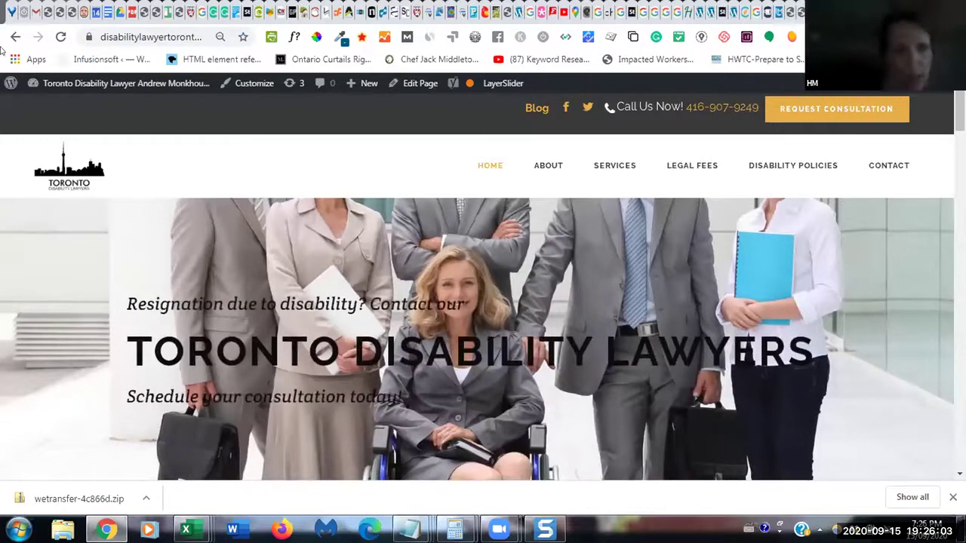
- Back in WordPress admin, open the Stockholm theme's Contact Page options from Select Options
left_click(797, 12)
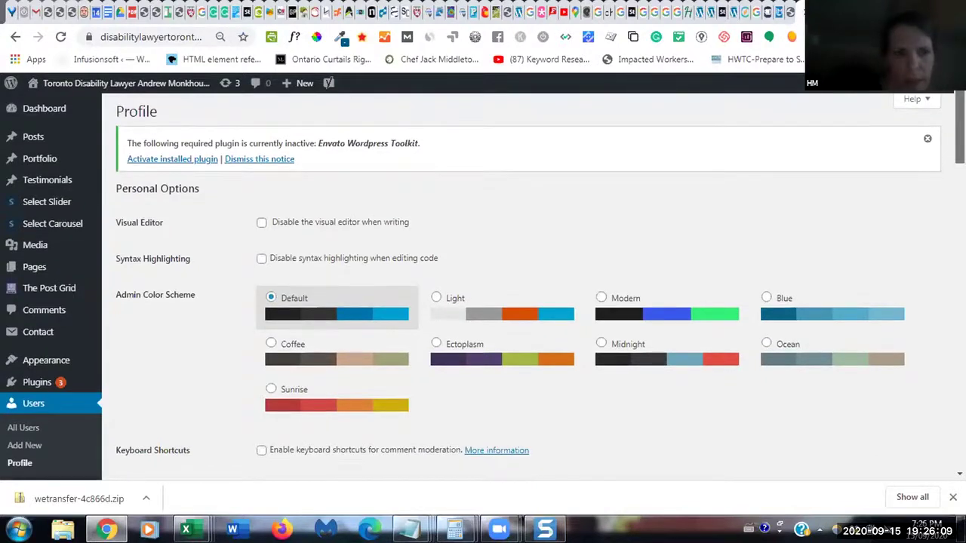
scroll(483, 286, "down", 3)
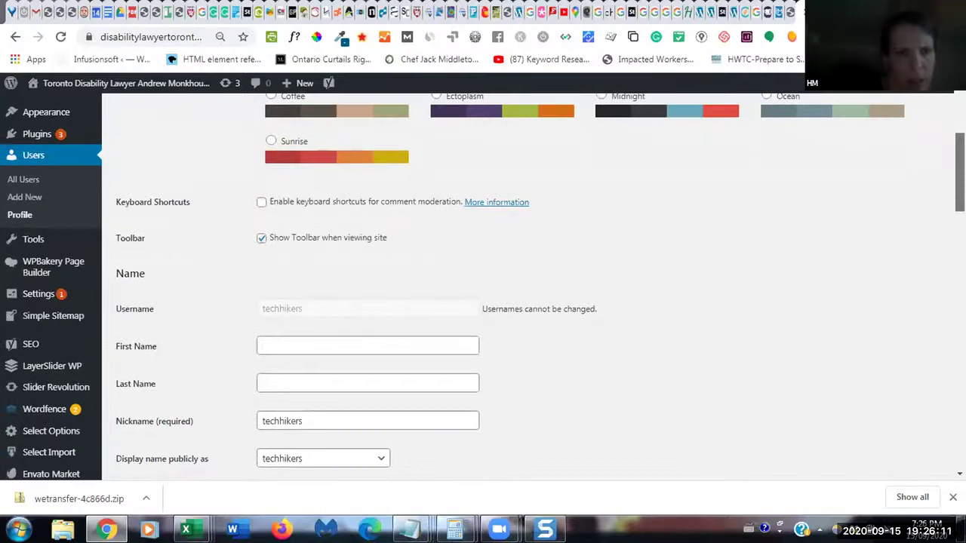
scroll(513, 322, "down", 2)
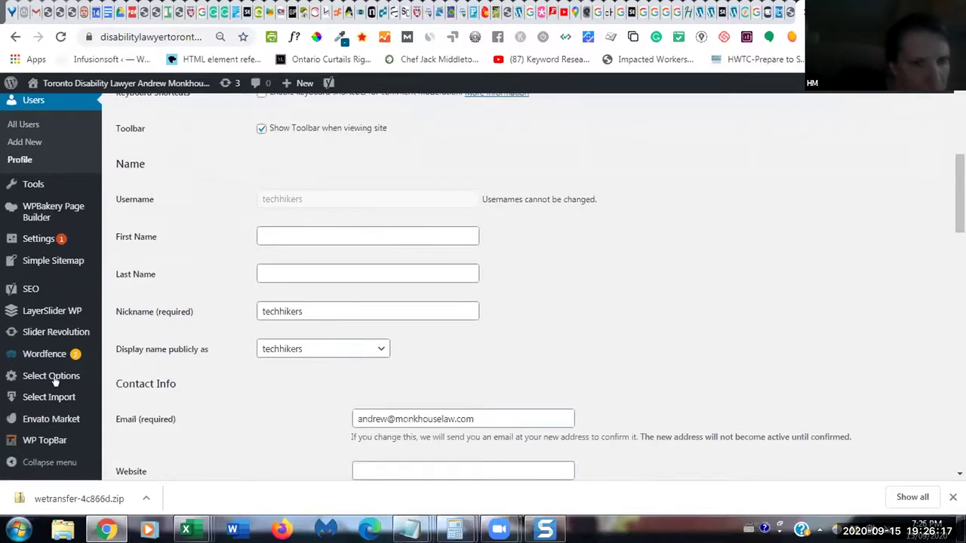
mouse_move(97, 383)
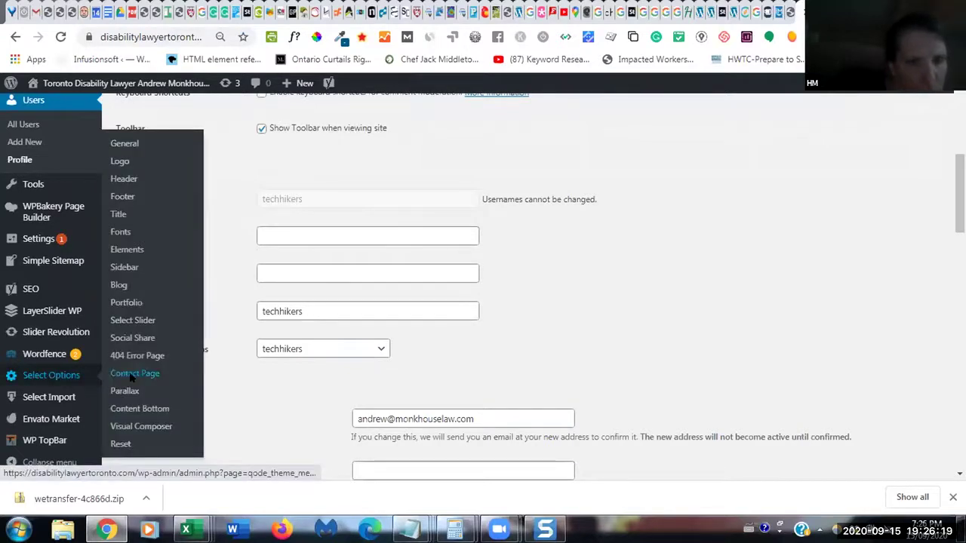
left_click(132, 375)
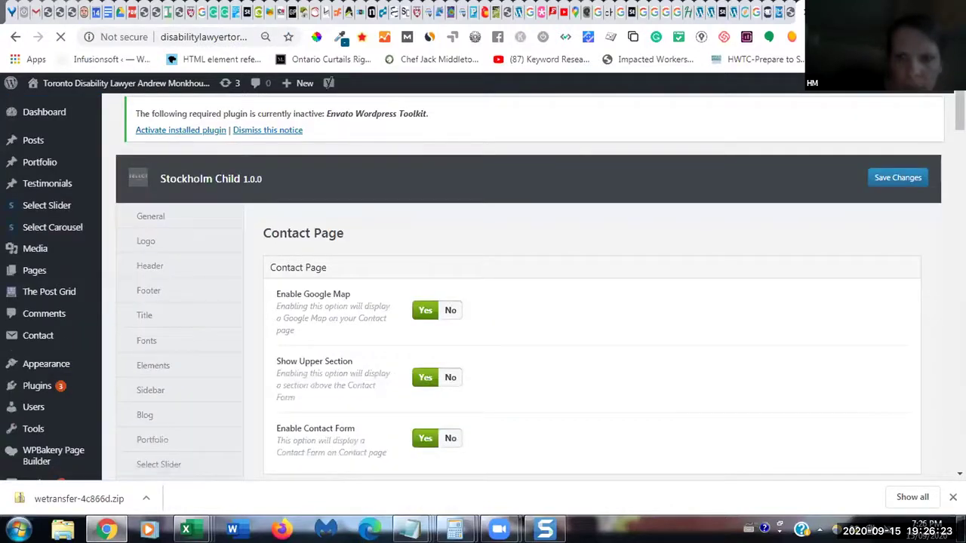
- Scroll the Contact Page options and jump to the Contact Form Settings mail fields
scroll(528, 302, "down", 3)
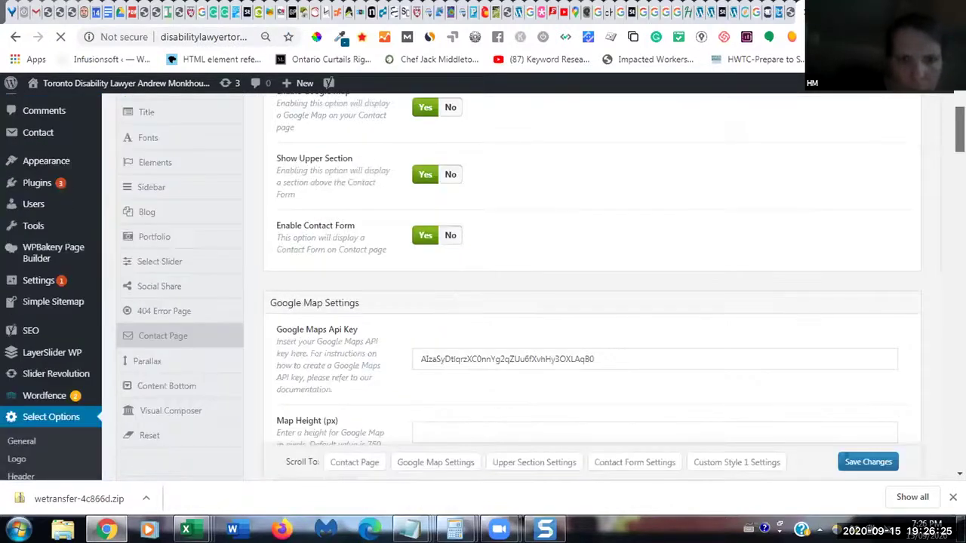
scroll(528, 301, "down", 2)
scroll(528, 302, "down", 2)
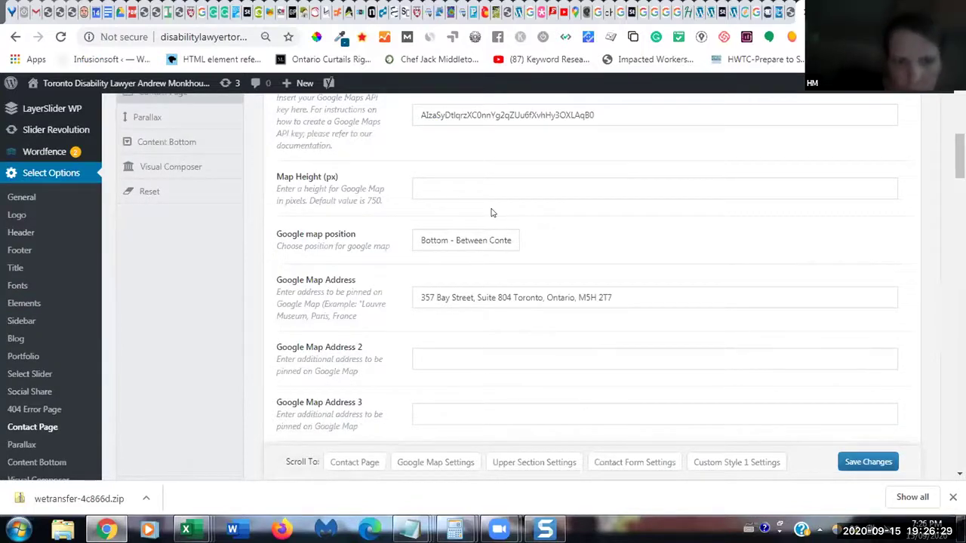
scroll(529, 302, "down", 5)
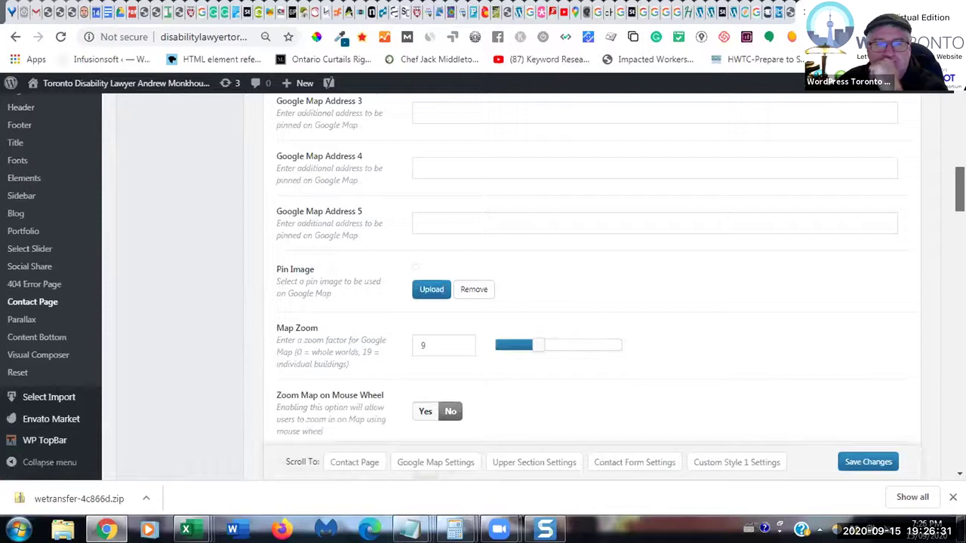
scroll(596, 417, "down", 4)
scroll(596, 416, "down", 3)
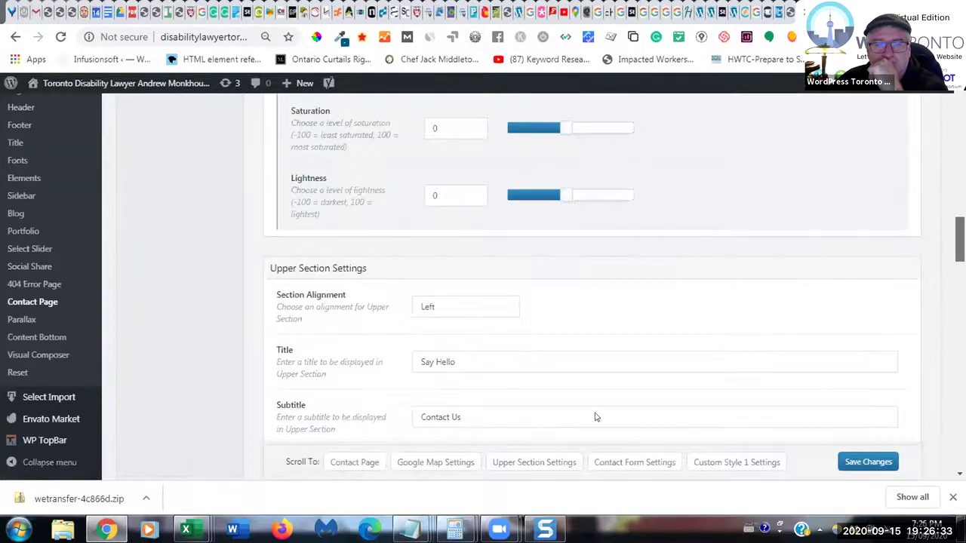
scroll(596, 422, "down", 1)
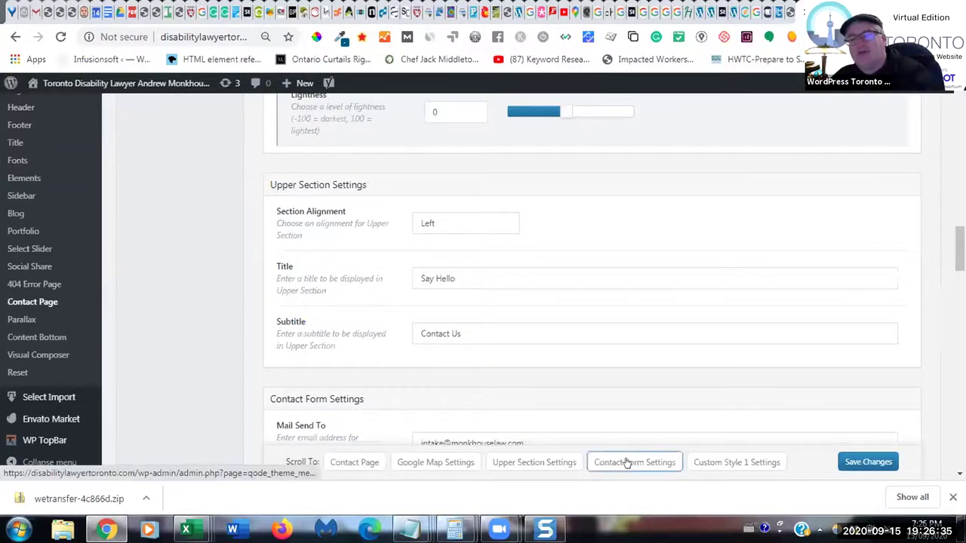
left_click(626, 462)
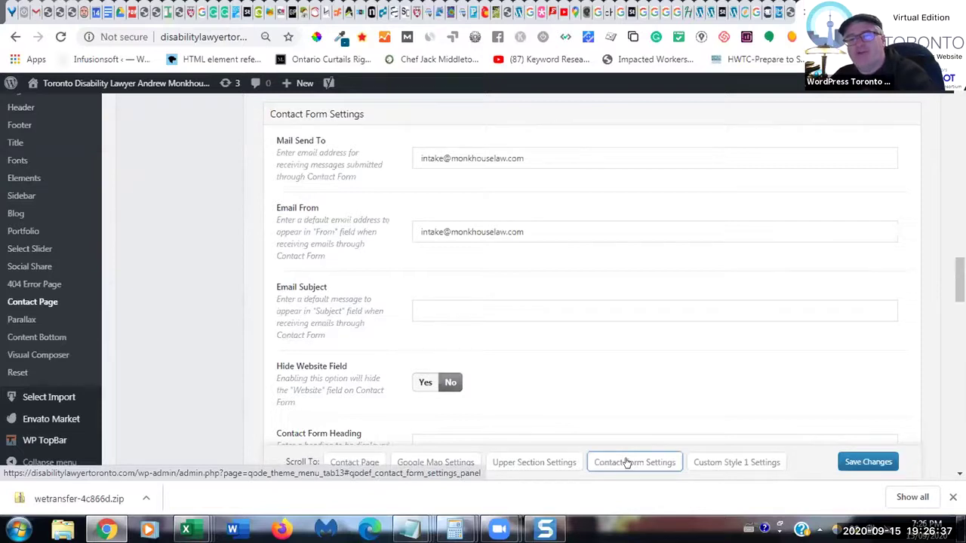
- Append a Gmail address to Mail Send To and Email From, then save
left_click(547, 157)
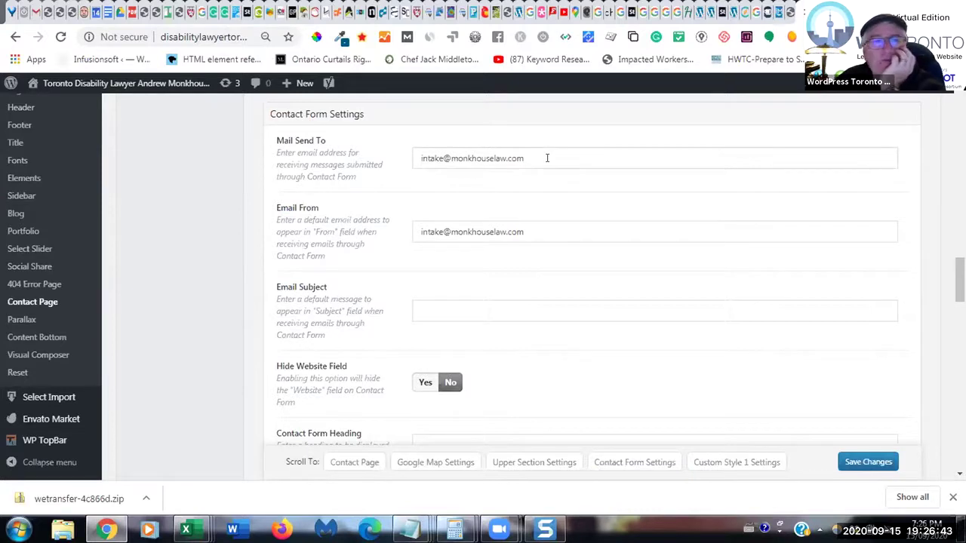
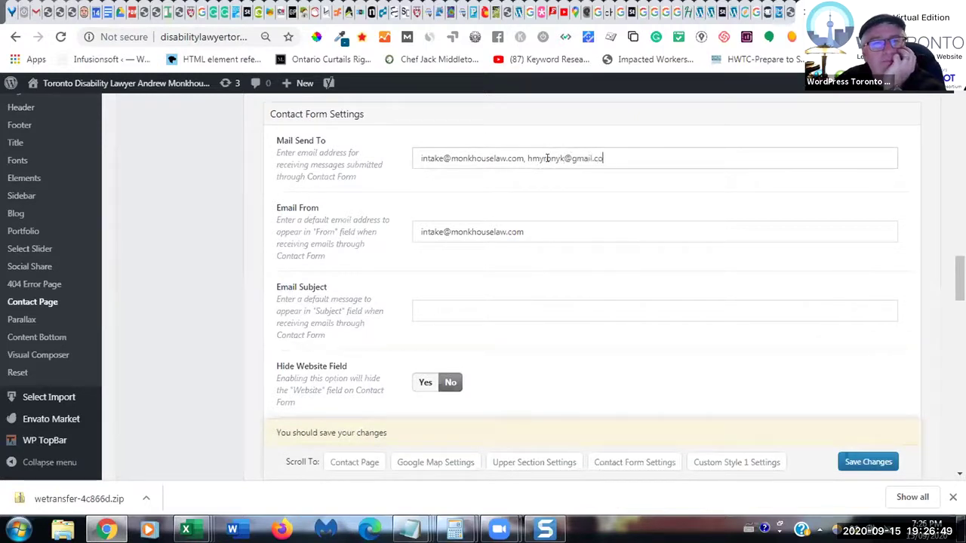
left_click(530, 221)
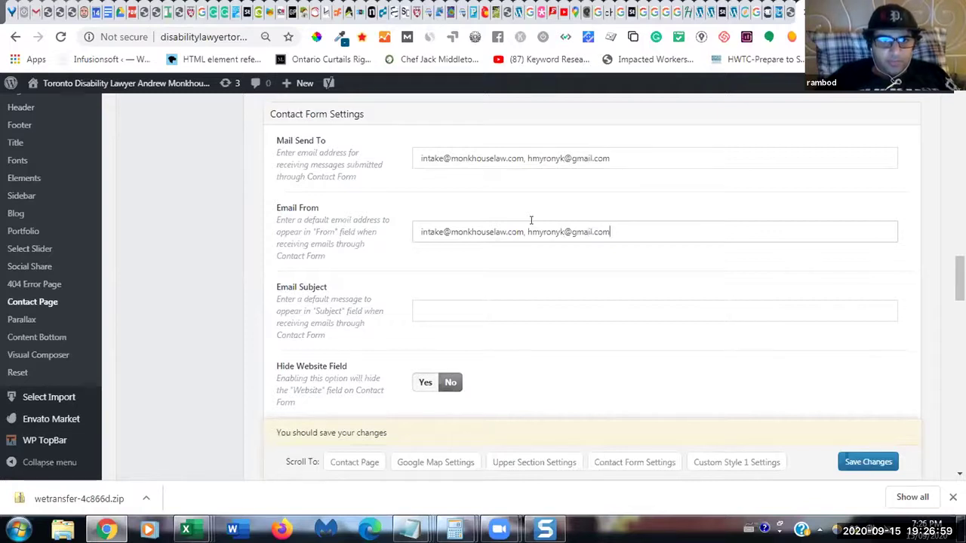
left_click(858, 464)
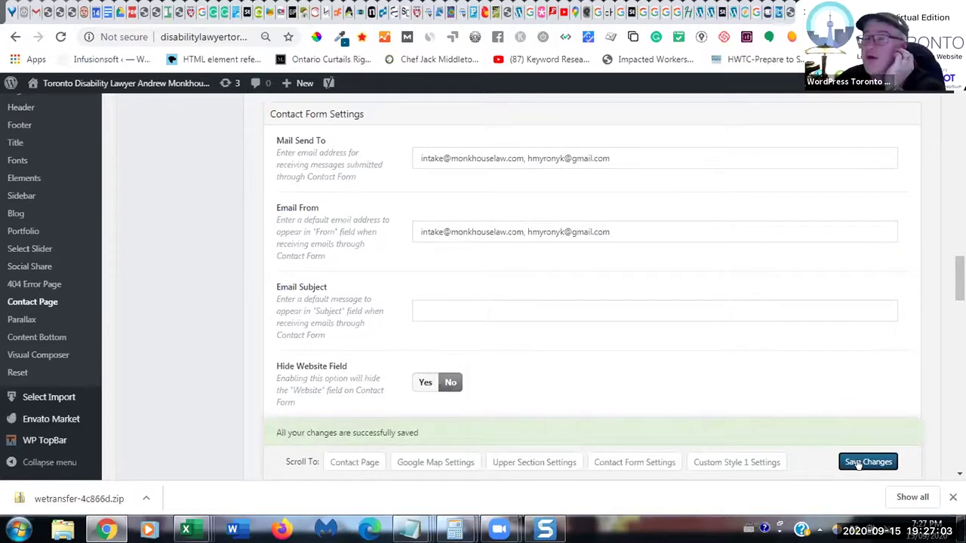
- Revert Email From to a single address, save, and open the live site's Contact page
left_click(610, 227)
key("BackSpace")
key("BackSpace")
key("BackSpace")
key("BackSpace")
key("BackSpace")
key("BackSpace")
key("BackSpace")
key("BackSpace")
key("BackSpace")
key("BackSpace")
key("BackSpace")
key("BackSpace")
key("BackSpace")
key("BackSpace")
key("BackSpace")
key("BackSpace")
key("BackSpace")
key("BackSpace")
key("BackSpace")
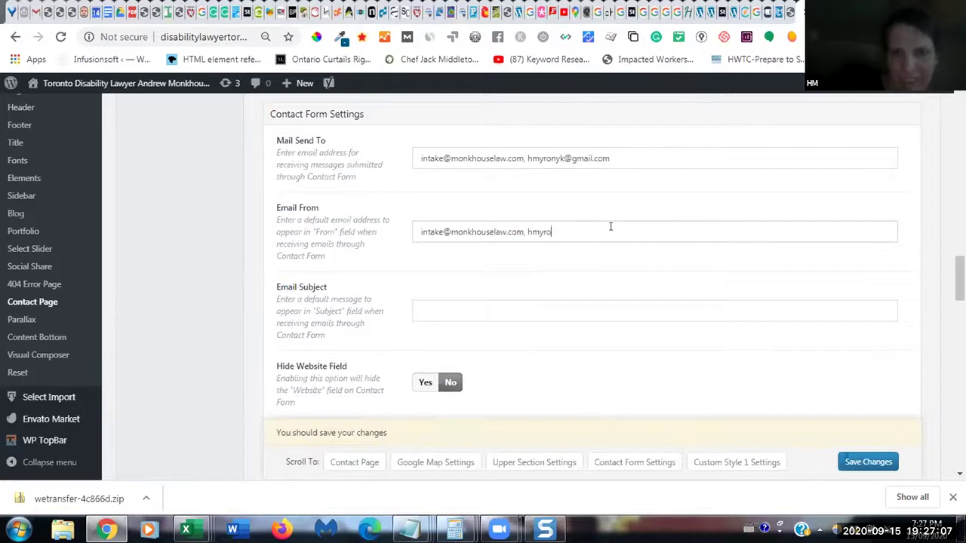
key("BackSpace")
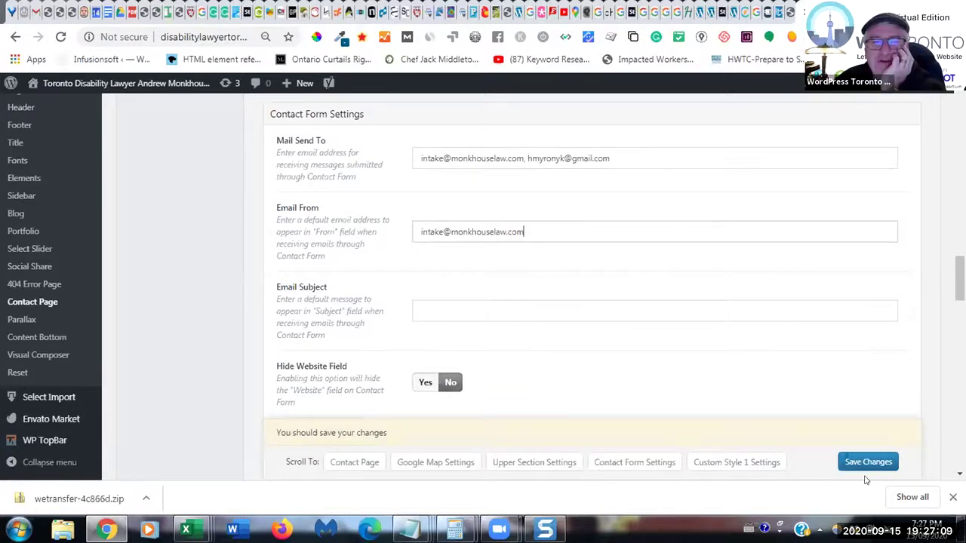
left_click(868, 463)
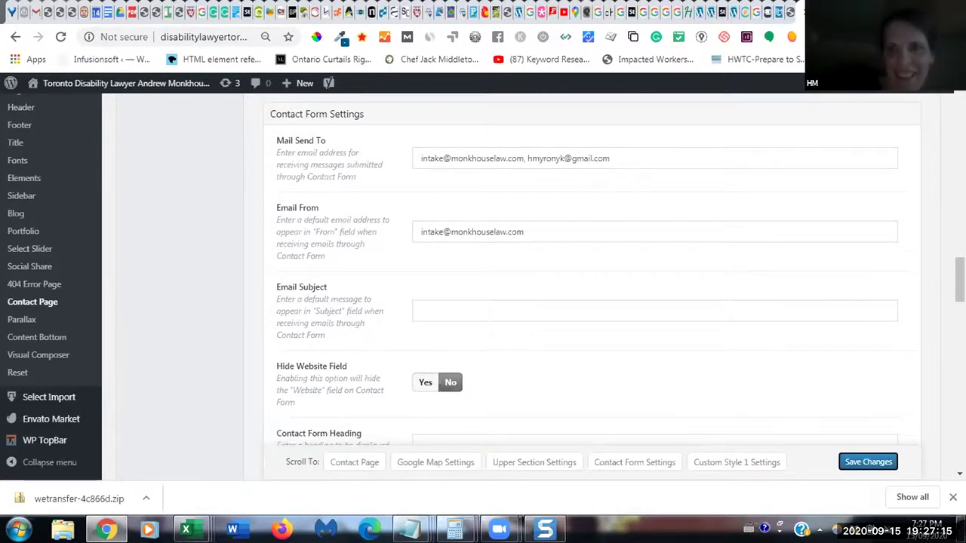
key("ctrl+Tab")
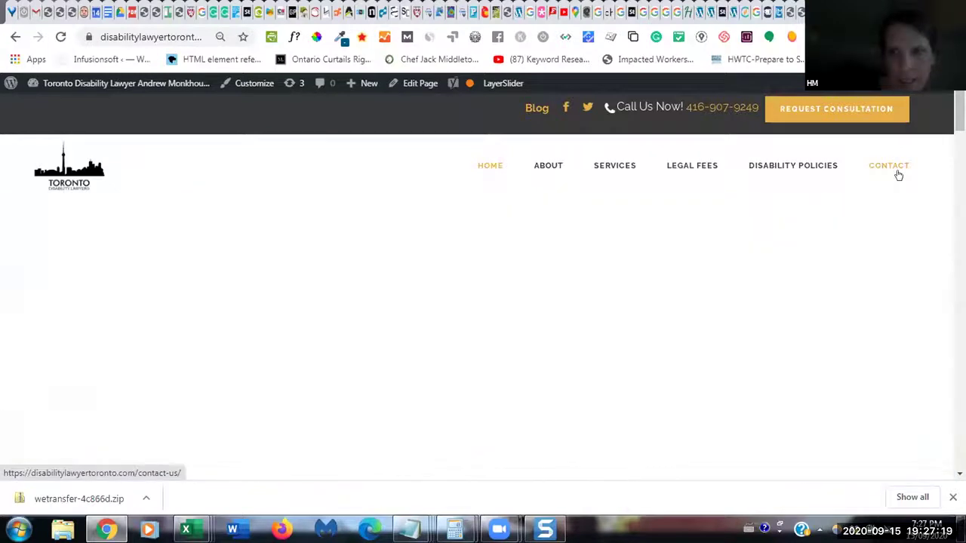
left_click(913, 147)
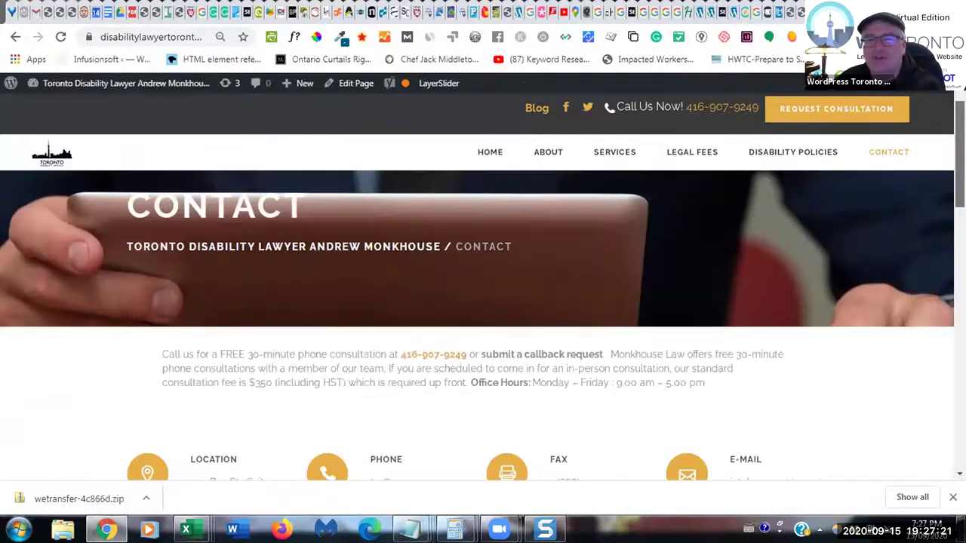
- Open the consultation form and enter a test name, e-mail address, phone number and city
scroll(875, 136, "down", 1)
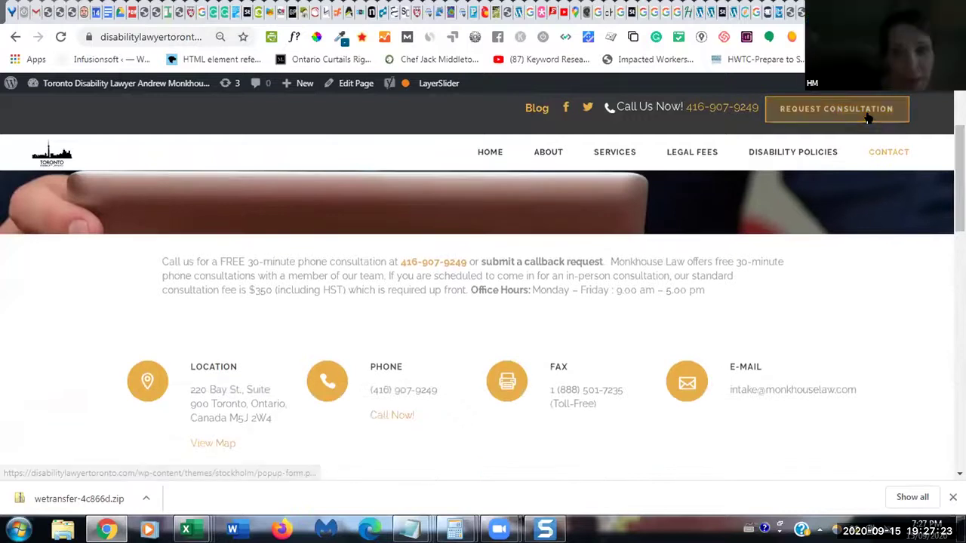
left_click(868, 117)
left_click(389, 164)
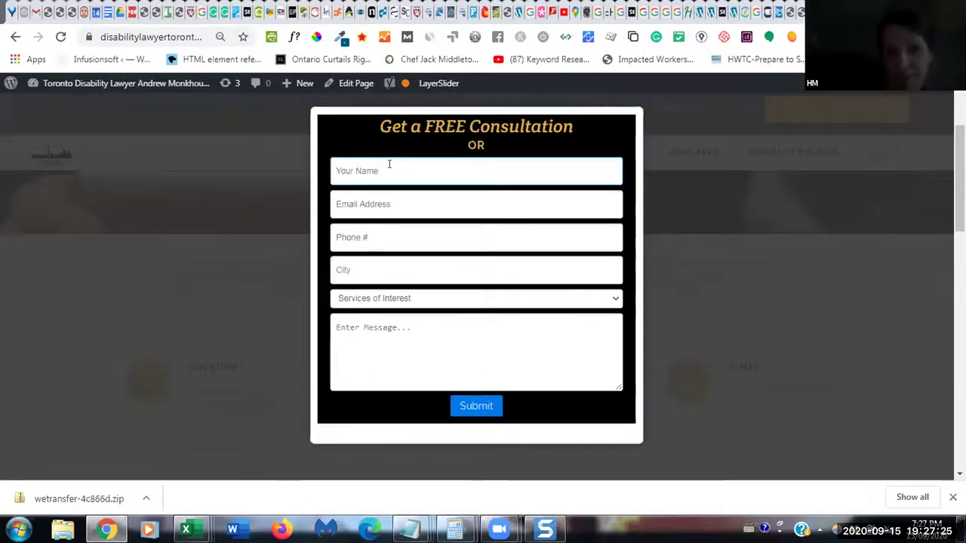
type("Heather TEs")
key("BackSpace")
key("BackSpace")
type("est")
left_click(385, 203)
left_click(382, 237)
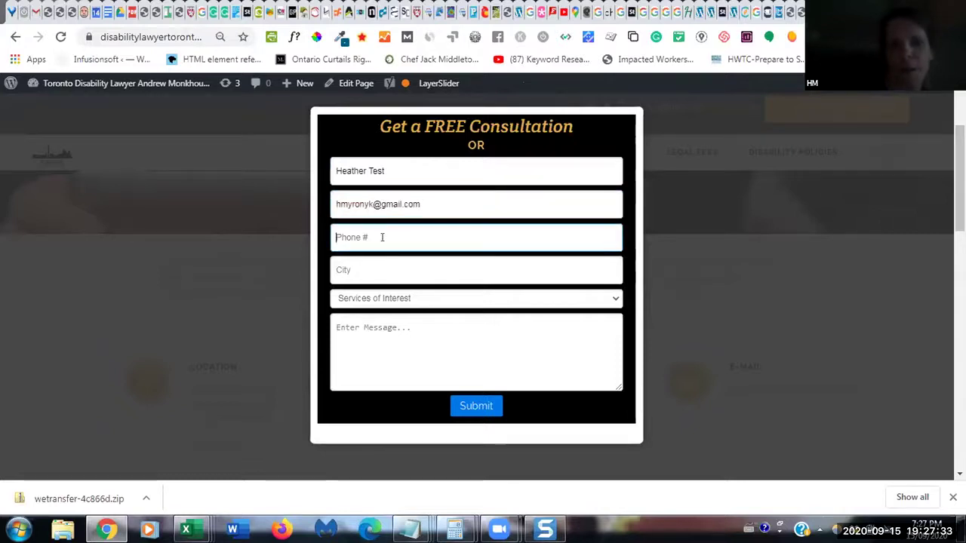
left_click(384, 267)
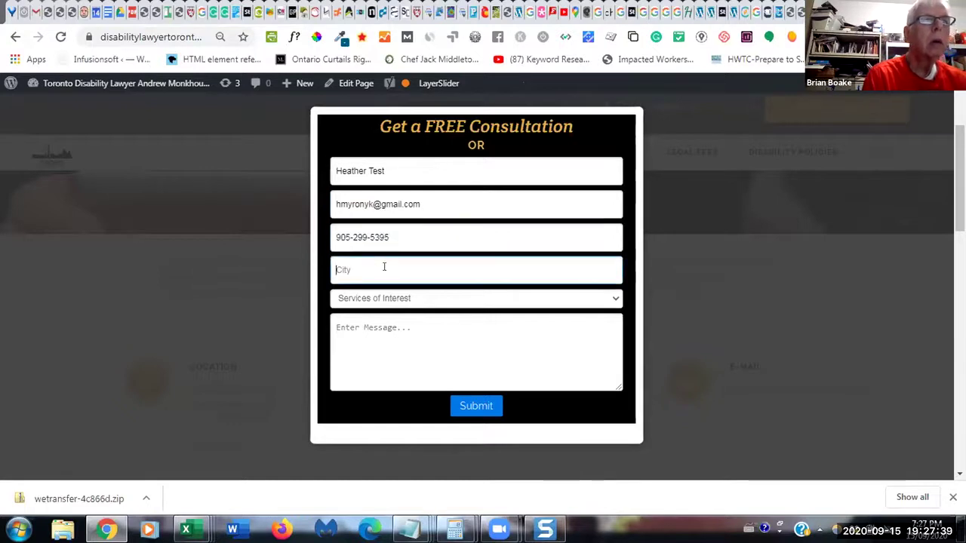
type("Burlington")
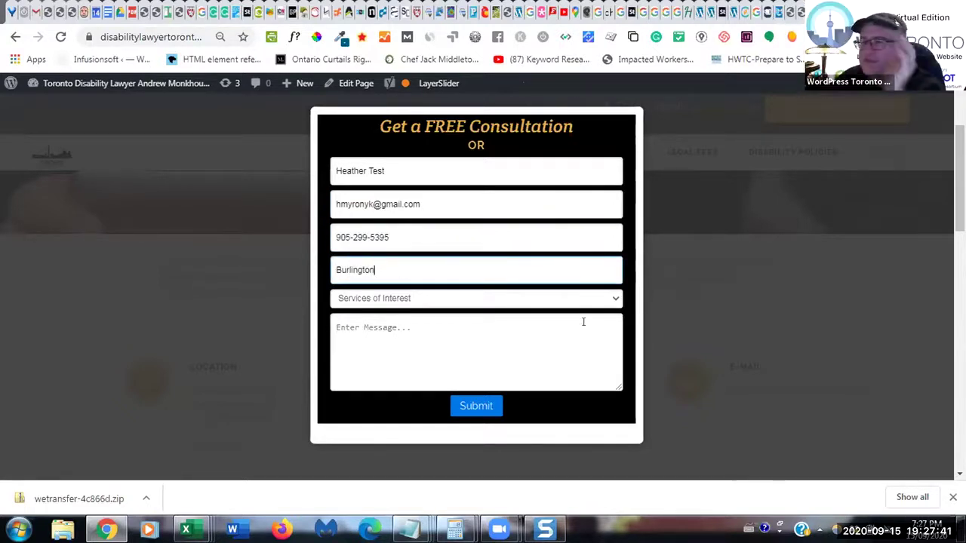
- Choose LONG TERM DISABILITY CLAIMS, enter the message 'Test' and submit the request
left_click(615, 300)
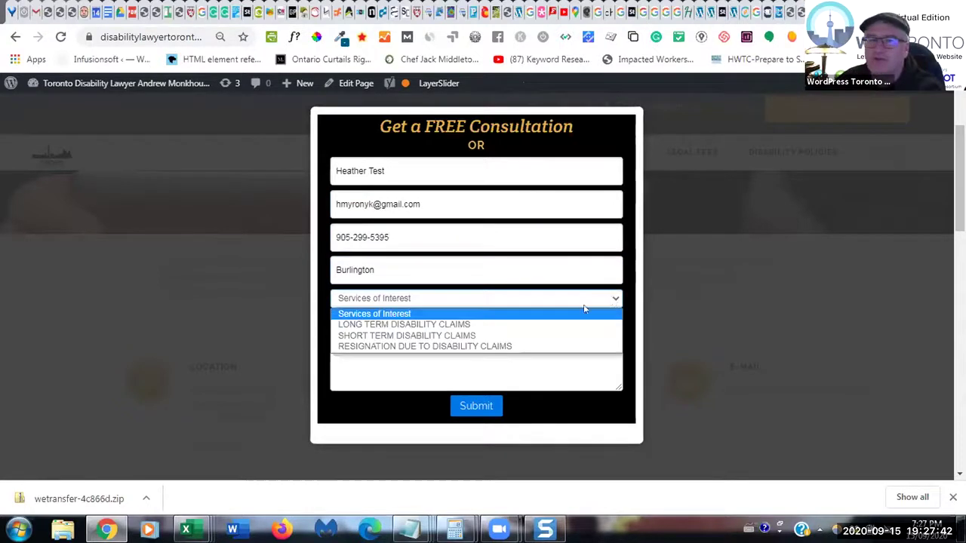
left_click(518, 325)
left_click(457, 328)
type("T")
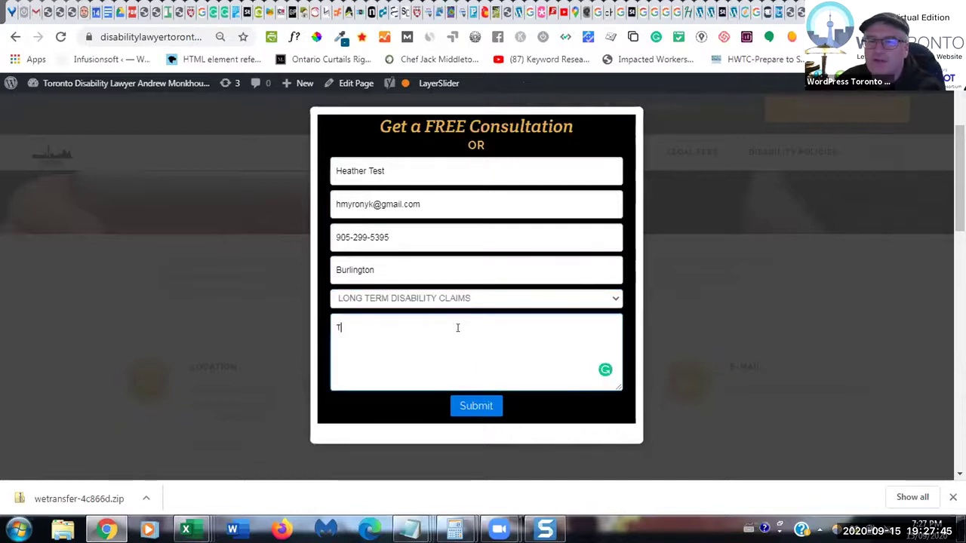
key("BackSpace")
type("Tes")
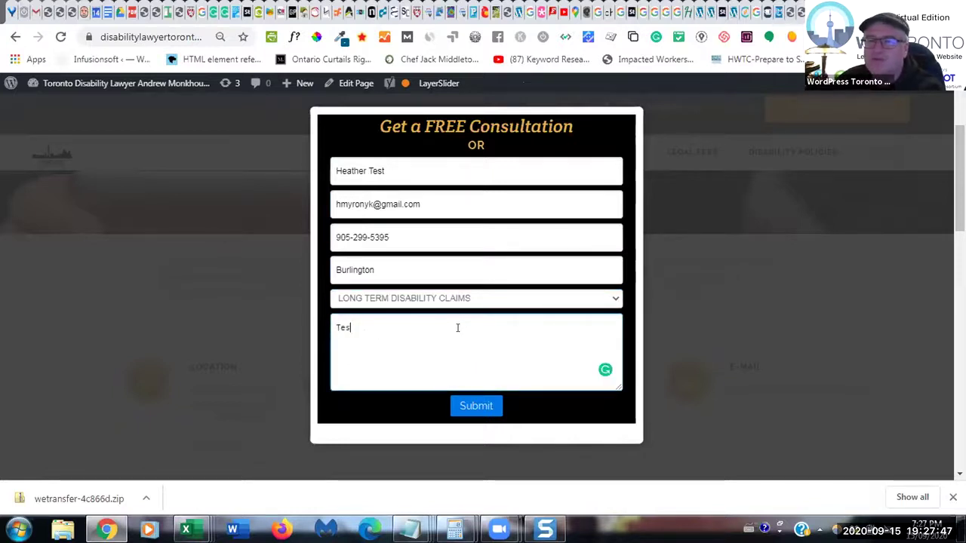
type("t")
key("BackSpace")
type("t")
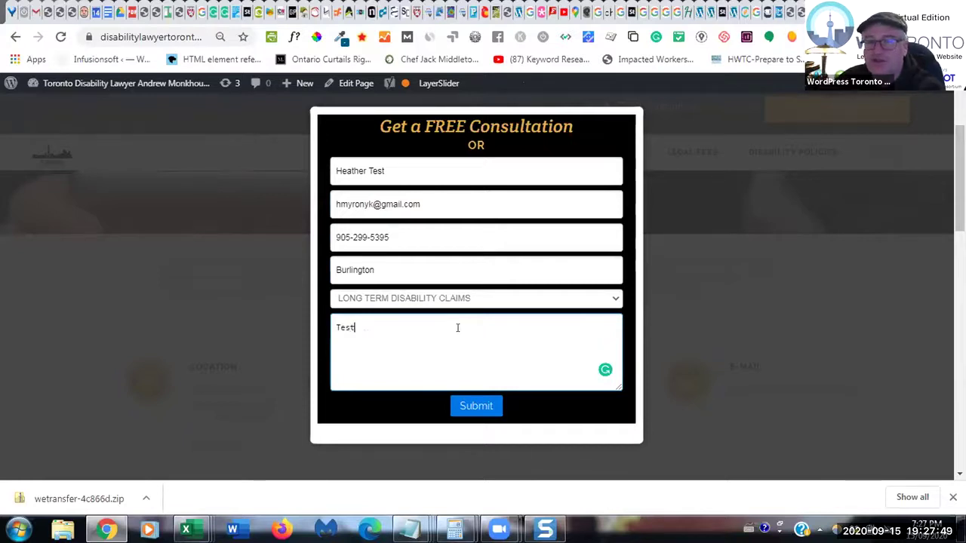
left_click(474, 406)
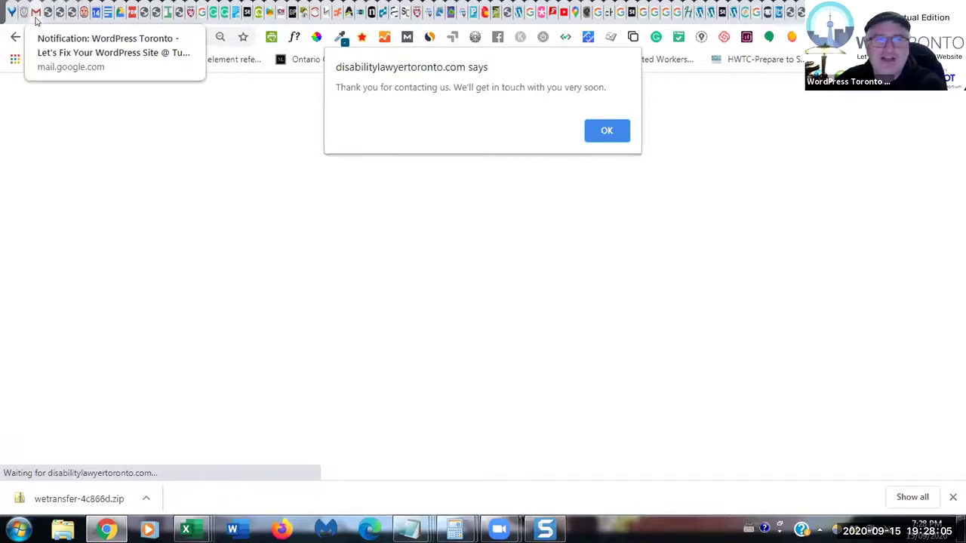
- In Gmail, return to the Inbox and reload it to look for the form email
left_click(36, 17)
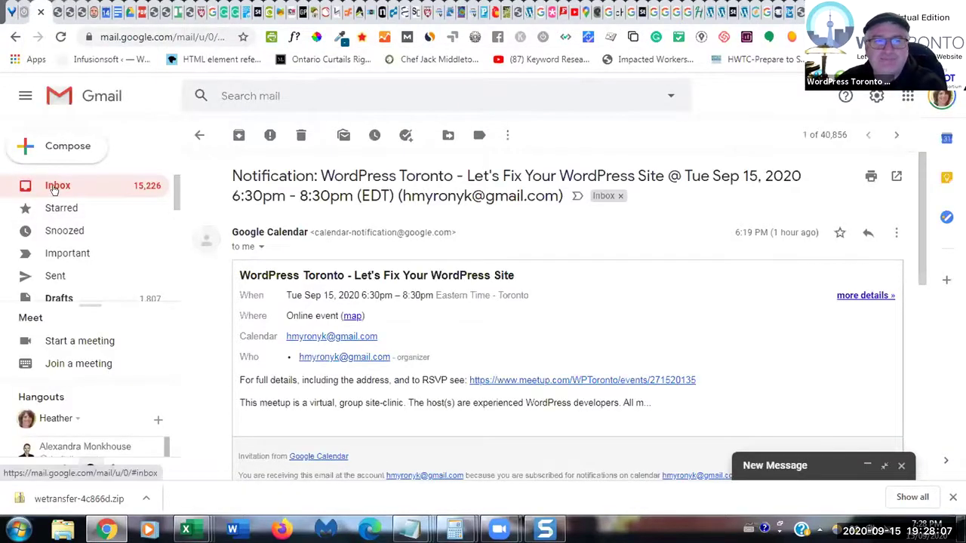
left_click(54, 189)
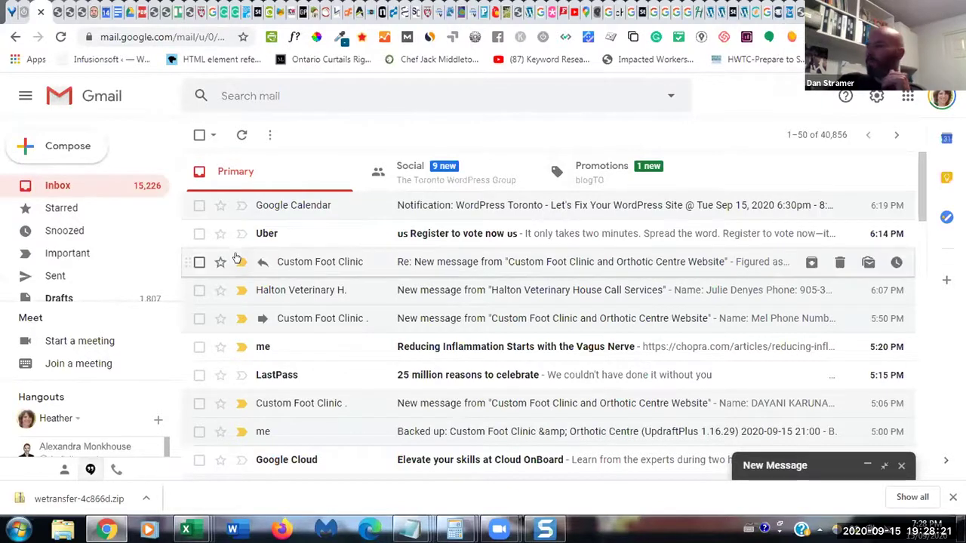
left_click(60, 37)
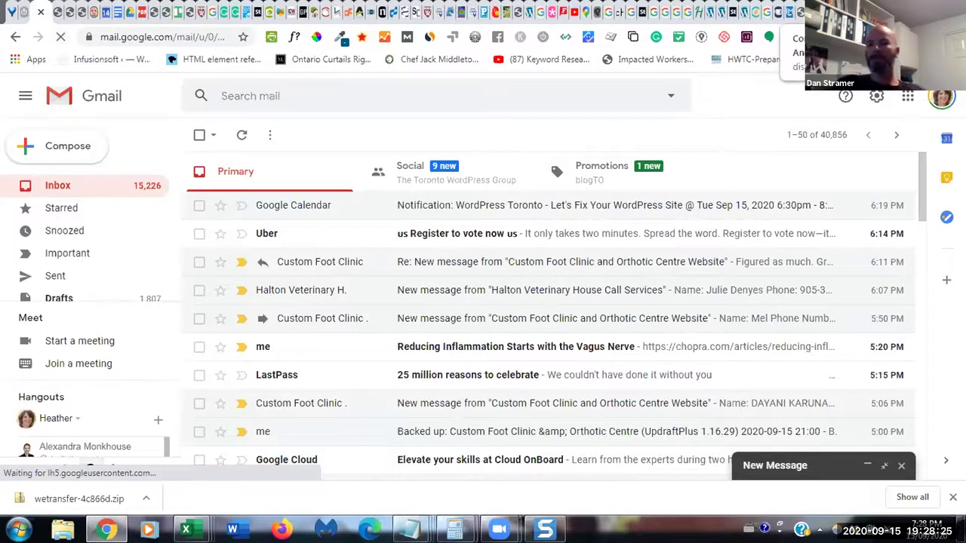
- Return to the site's Contact page and enter a test first and last name in the Say Hello form
key("ctrl+Tab")
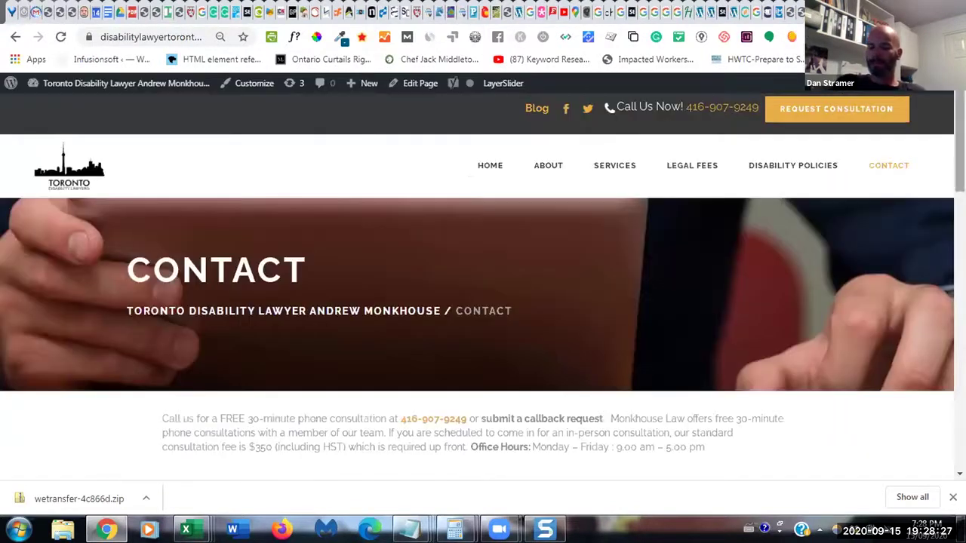
scroll(958, 188, "down", 1)
scroll(483, 308, "down", 4)
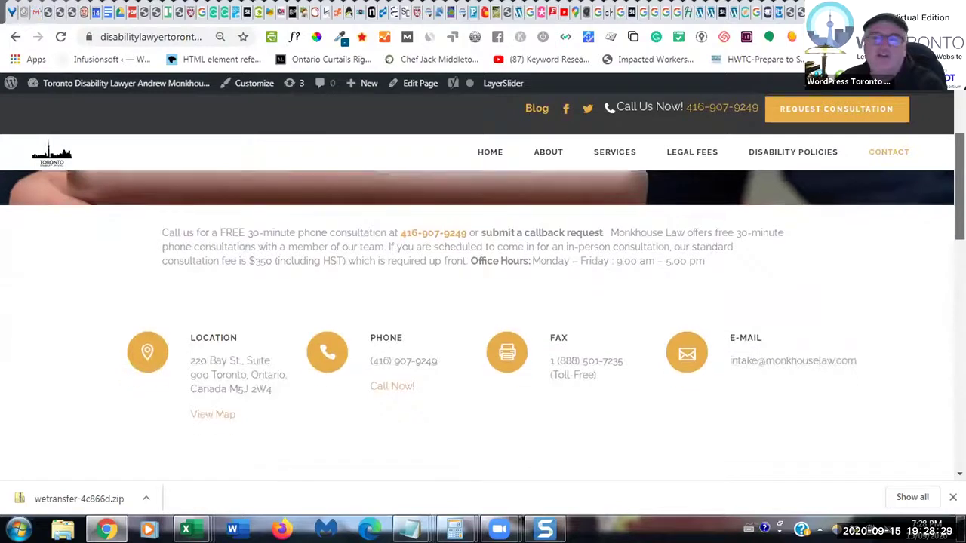
scroll(483, 308, "up", 1)
scroll(792, 158, "up", 1)
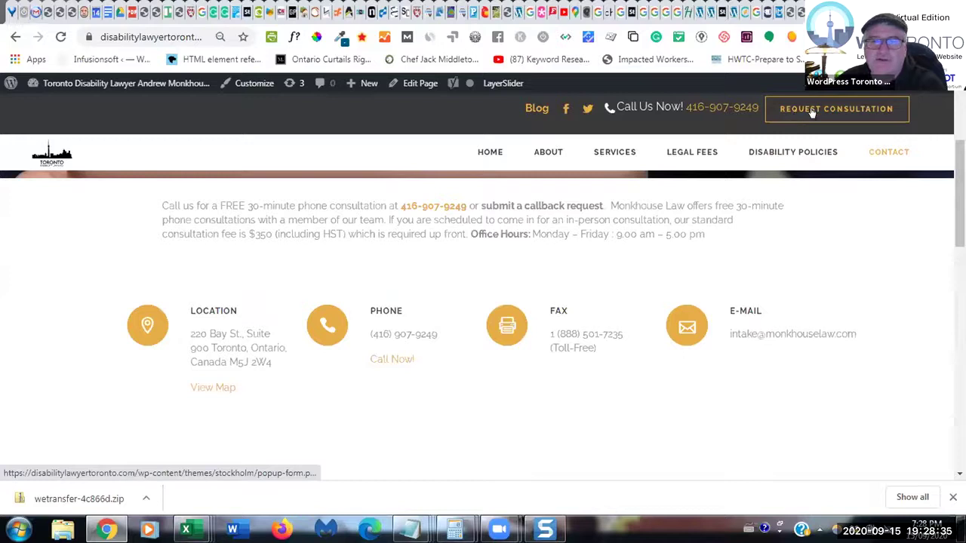
scroll(836, 108, "down", 4)
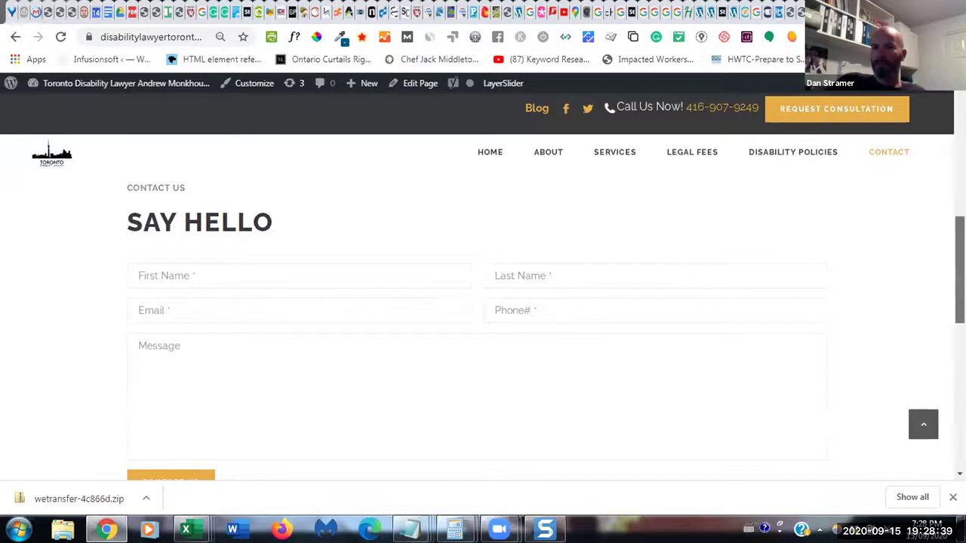
left_click(391, 270)
type("Heather")
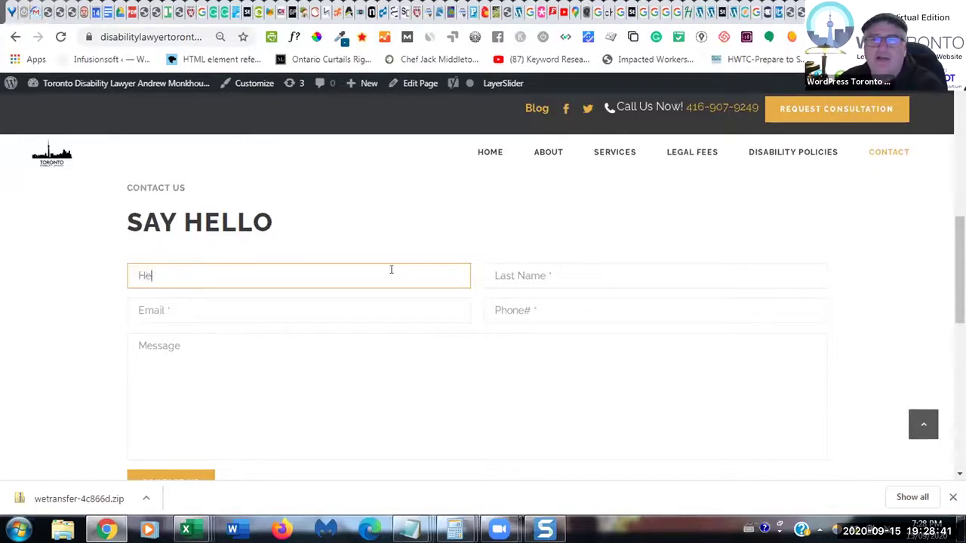
left_click(550, 276)
type("Test")
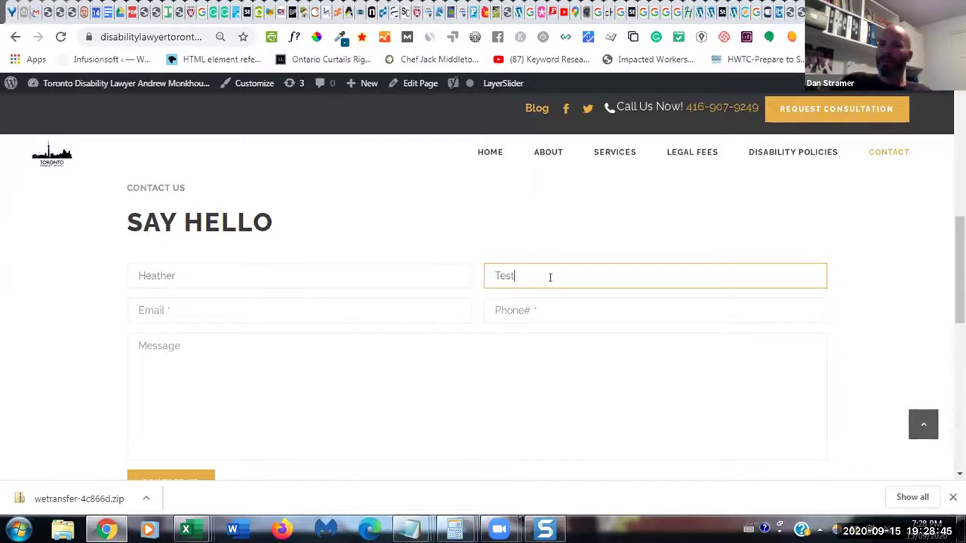
- Fill in a test e-mail address, phone number and the message 'Test', then submit with Contact Us
left_click(452, 305)
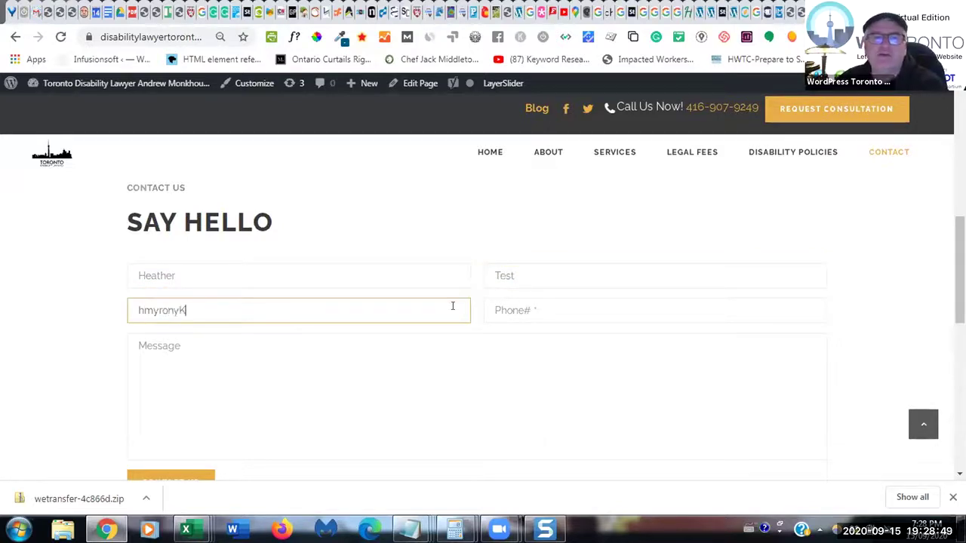
left_click(594, 311)
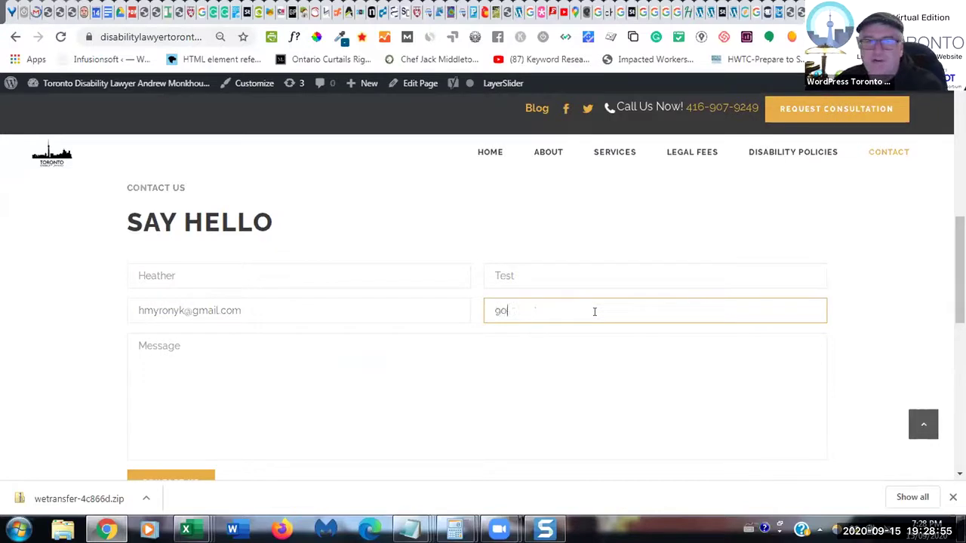
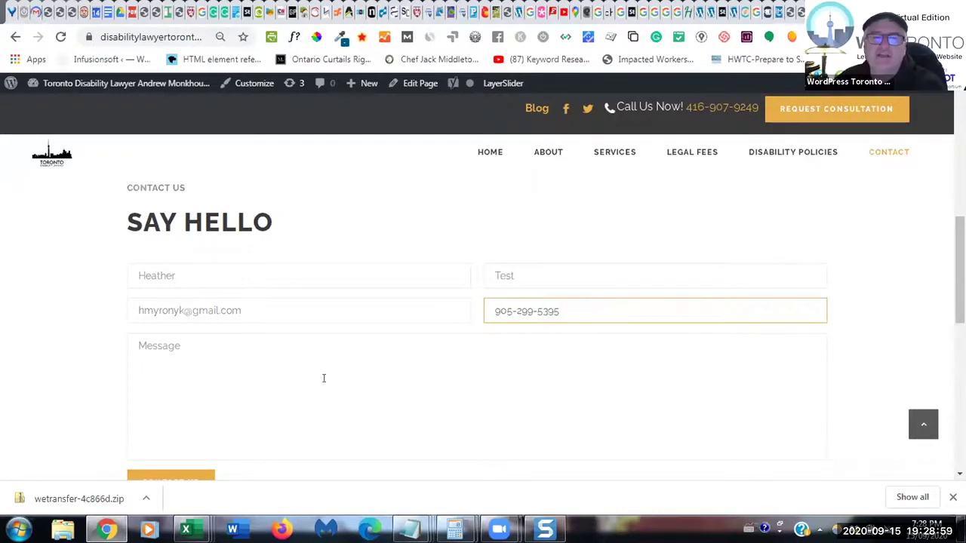
left_click(323, 378)
type("Test")
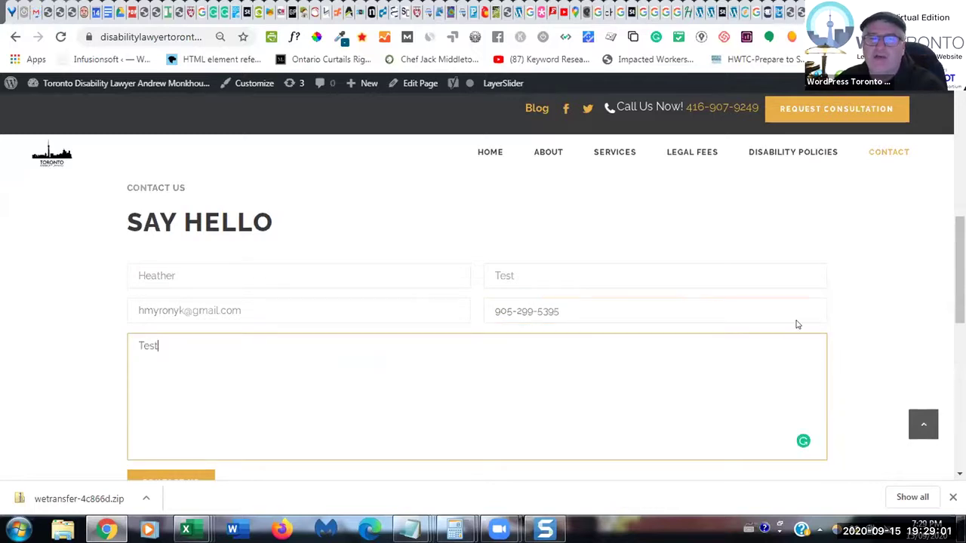
scroll(584, 429, "down", 2)
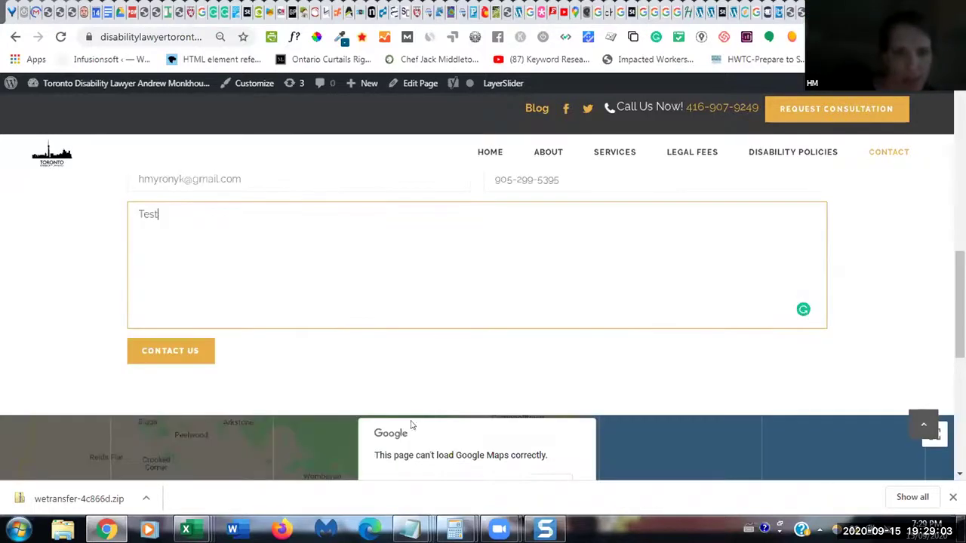
left_click(178, 360)
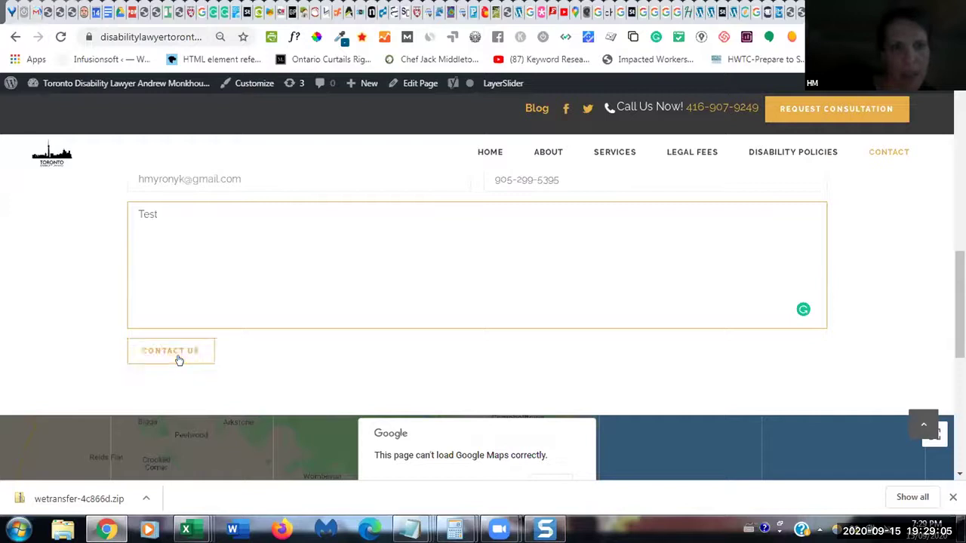
scroll(179, 360, "down", 3)
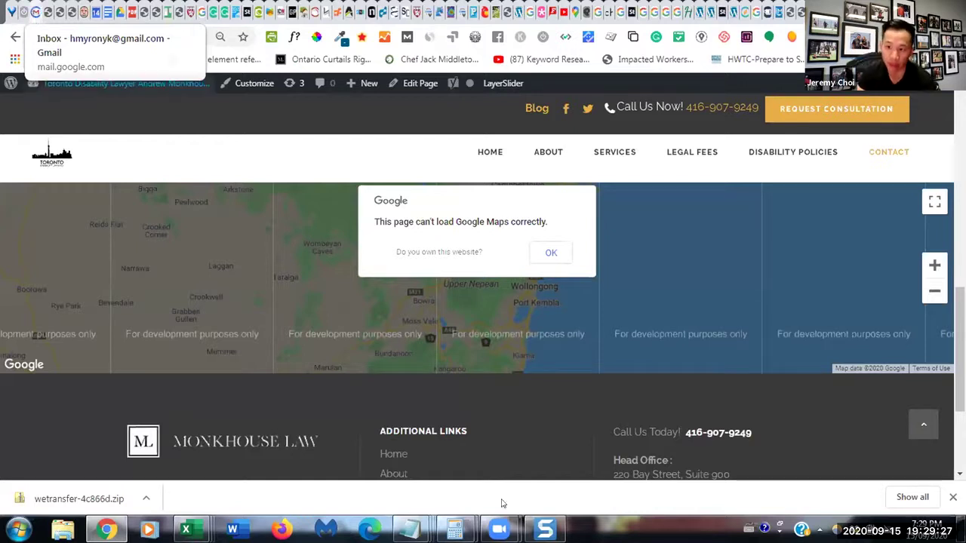
mouse_move(499, 529)
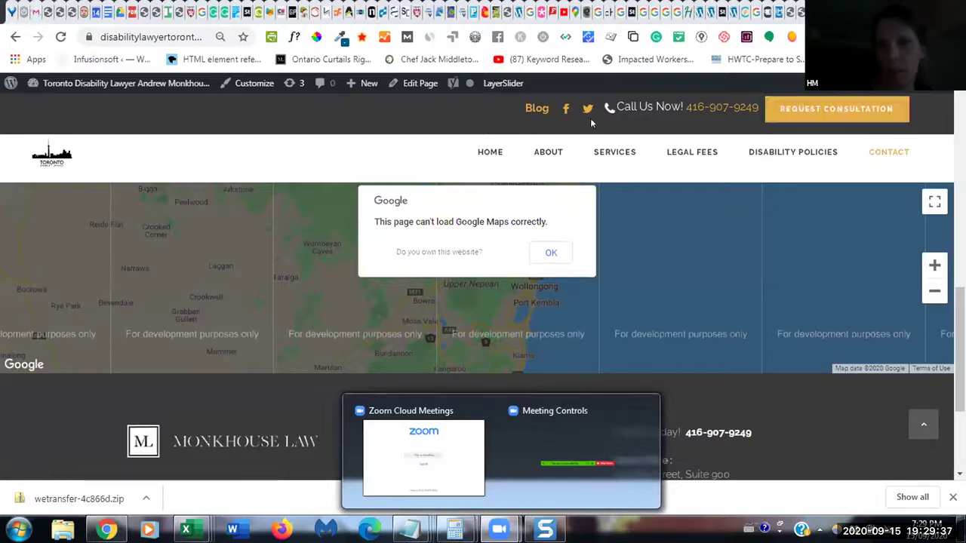
mouse_move(111, 84)
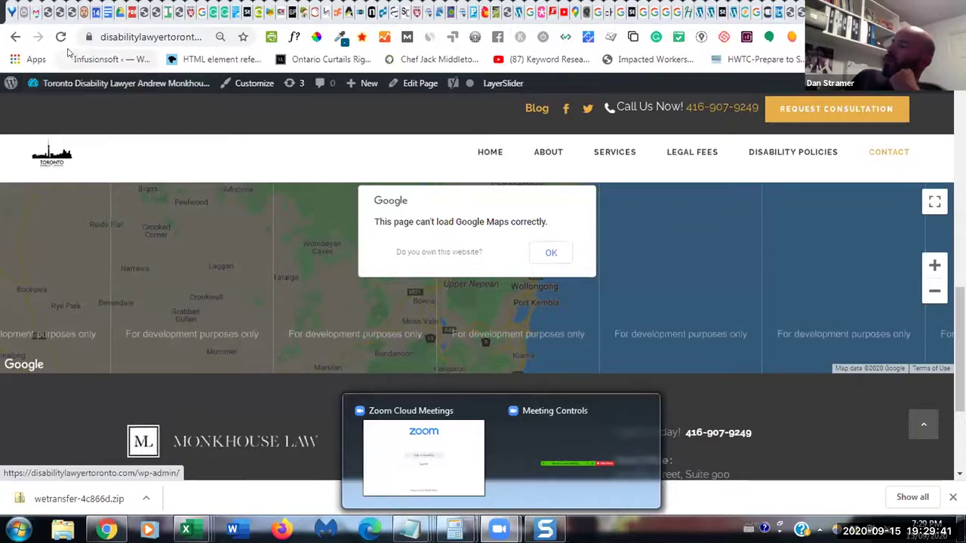
- Recheck the Gmail inbox for the test message, then return to the theme's Contact Form Settings
left_click(35, 13)
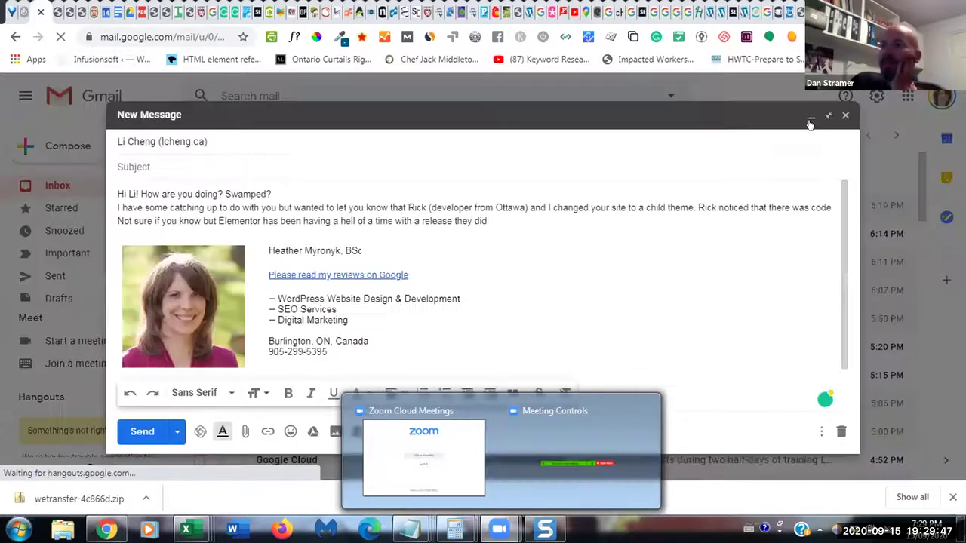
left_click(68, 187)
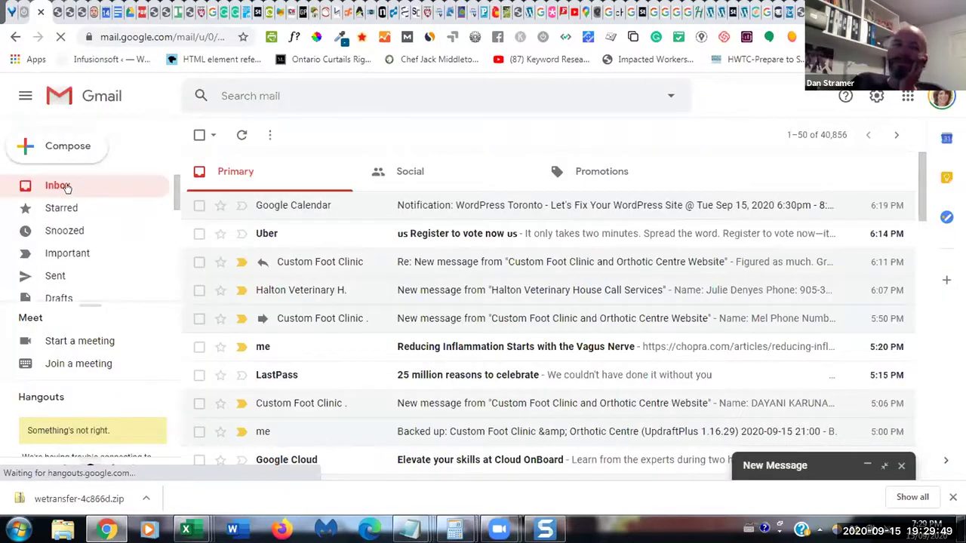
left_click(70, 188)
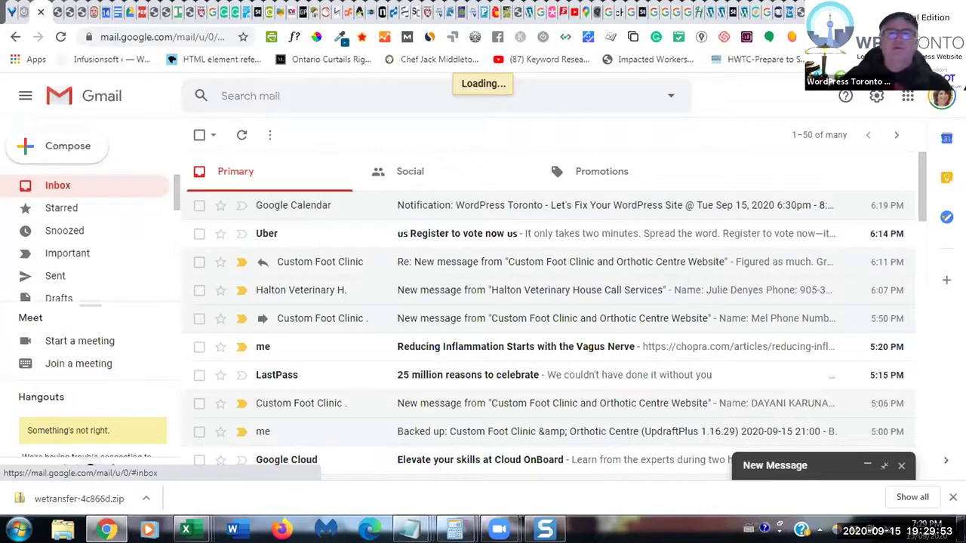
key("ctrl+Tab")
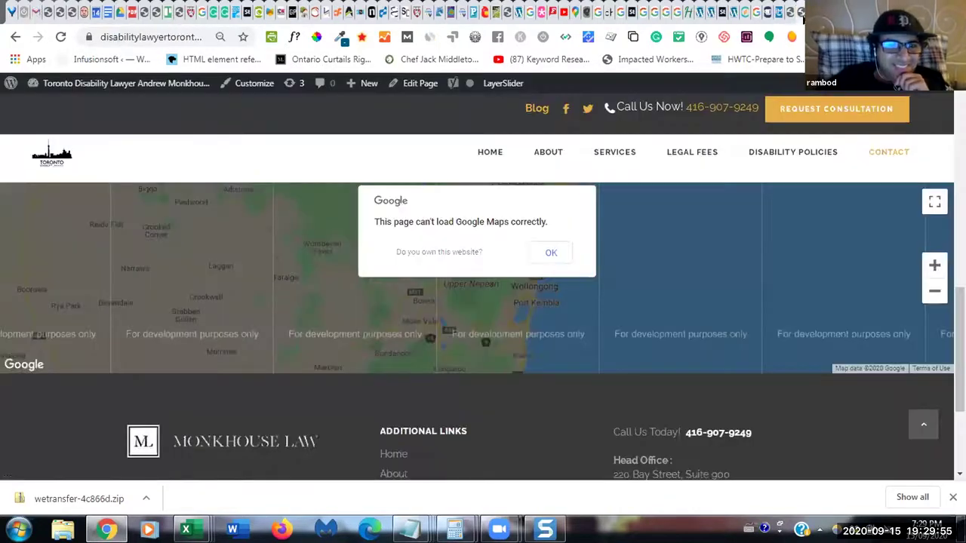
key("ctrl+Tab")
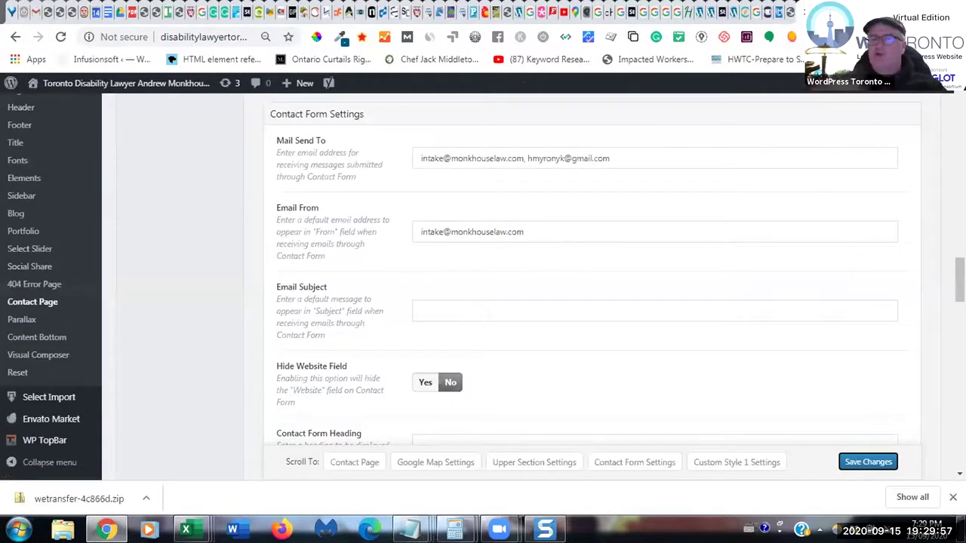
scroll(587, 287, "down", 2)
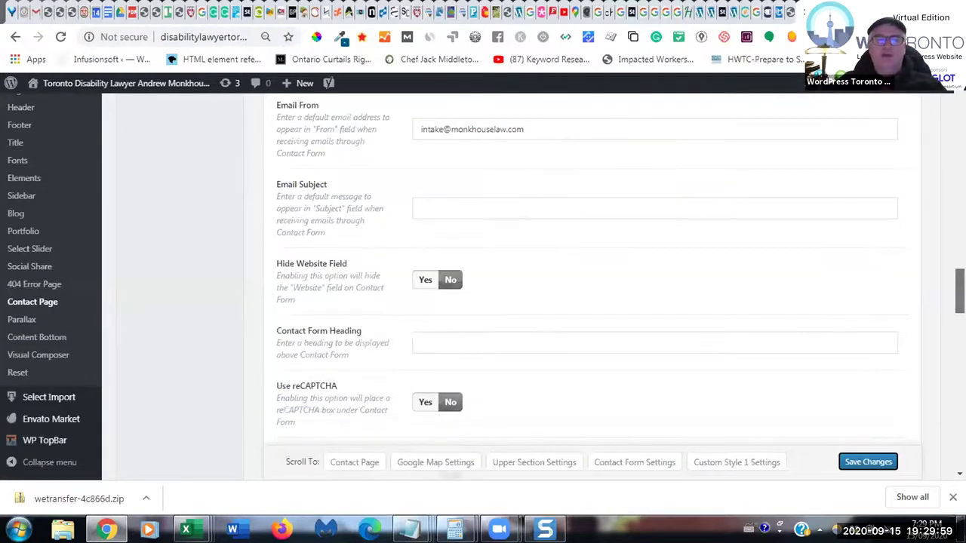
scroll(587, 287, "down", 2)
scroll(587, 287, "down", 2)
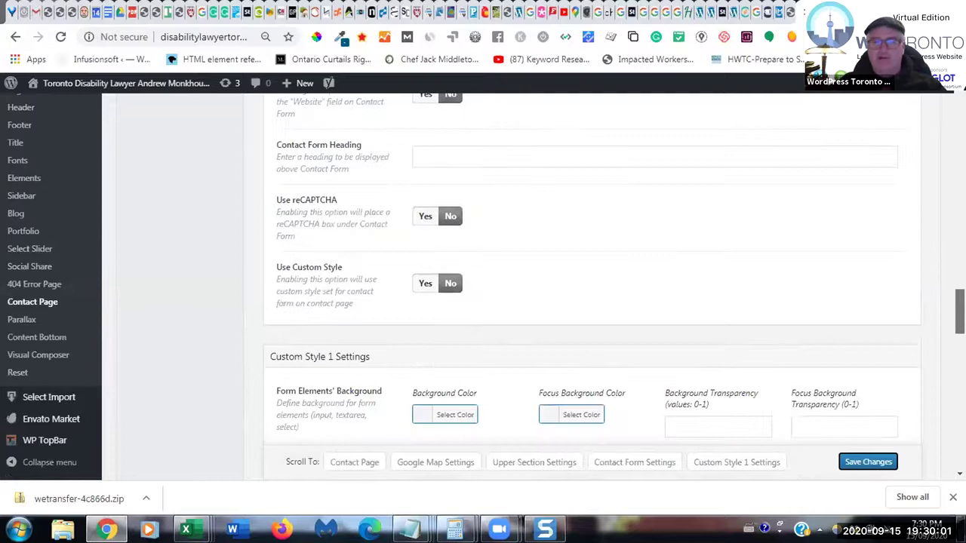
scroll(587, 287, "down", 2)
left_click_drag(960, 310, 942, 98)
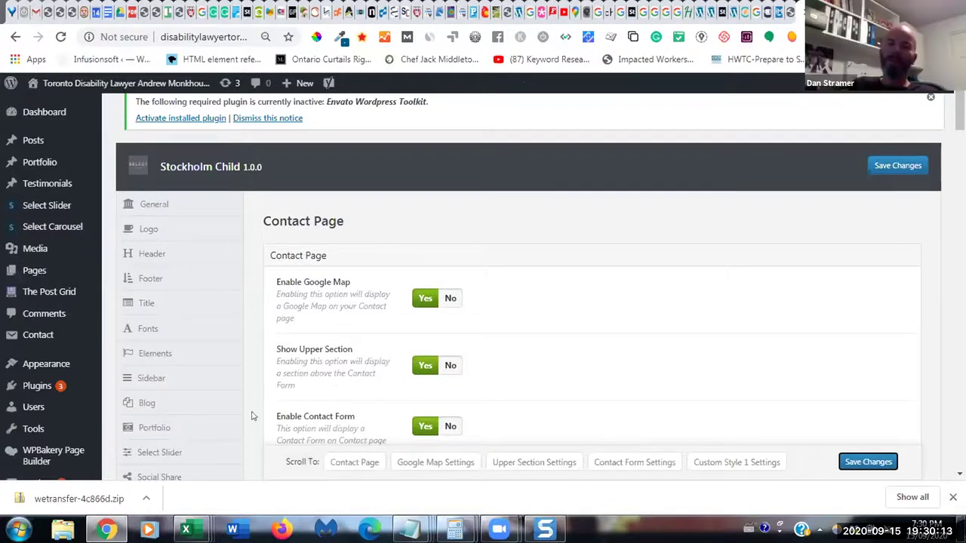
mouse_move(89, 349)
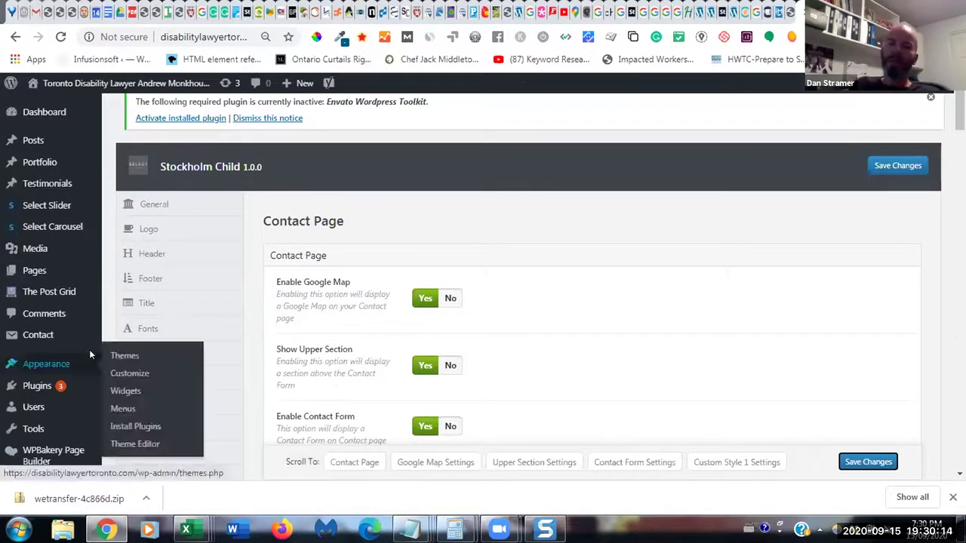
left_click(121, 393)
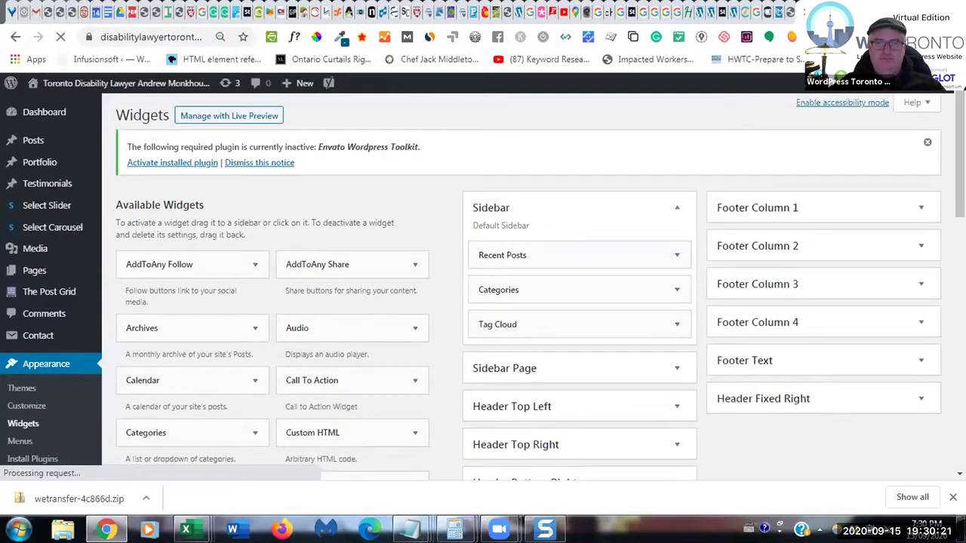
scroll(528, 302, "down", 1)
scroll(528, 301, "down", 1)
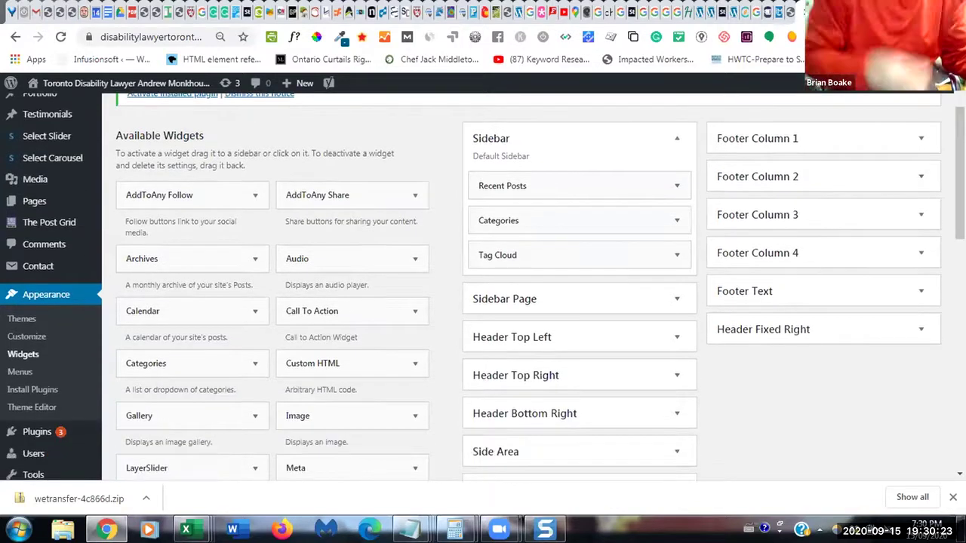
scroll(528, 302, "down", 2)
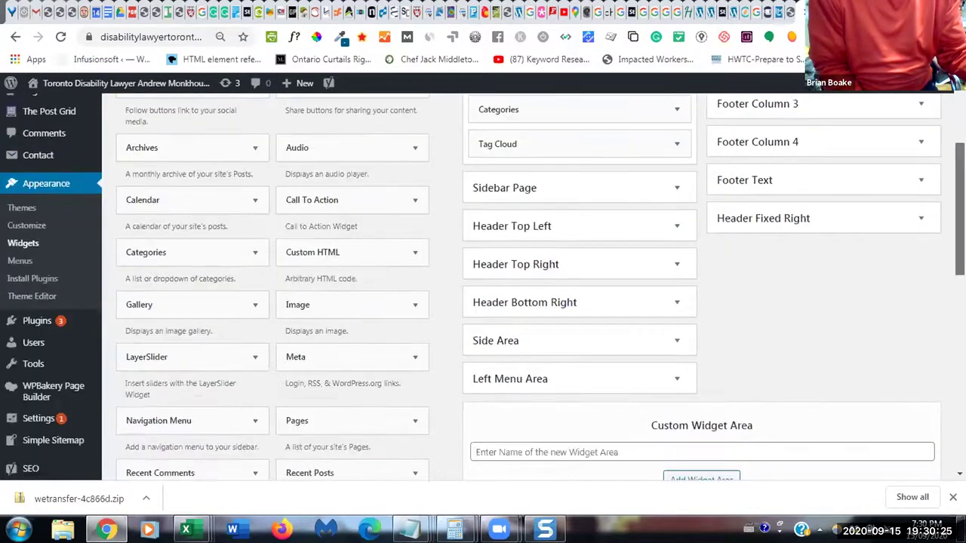
scroll(528, 302, "down", 1)
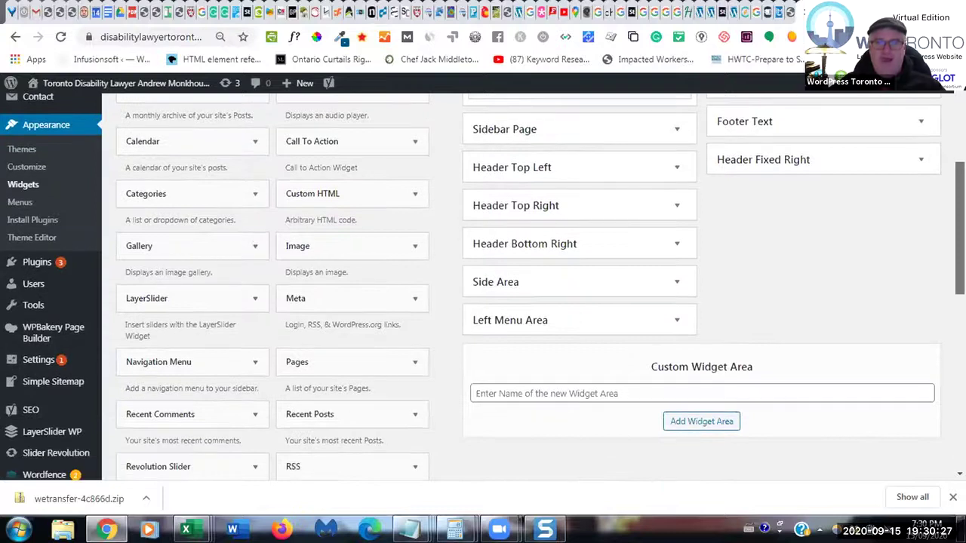
scroll(528, 302, "down", 1)
scroll(528, 302, "down", 3)
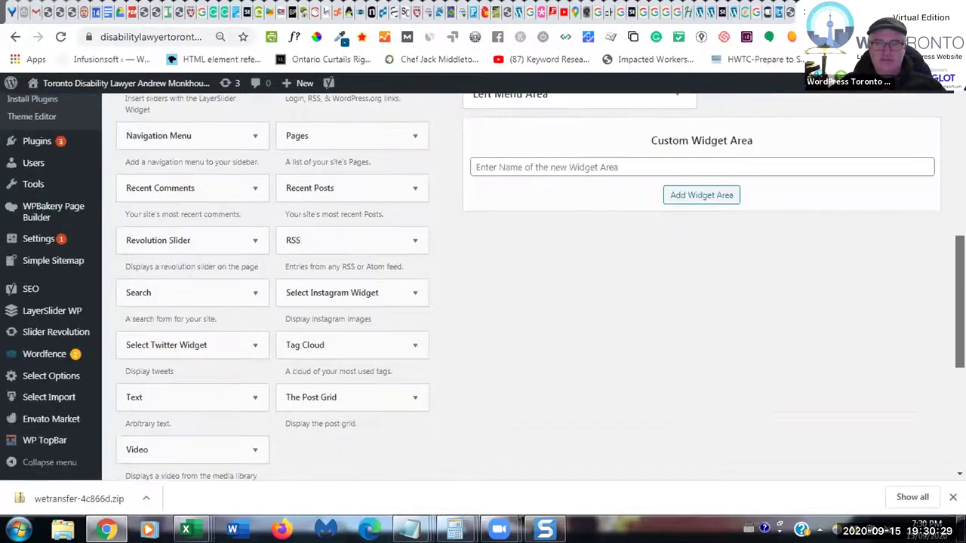
scroll(528, 302, "down", 3)
scroll(528, 301, "down", 2)
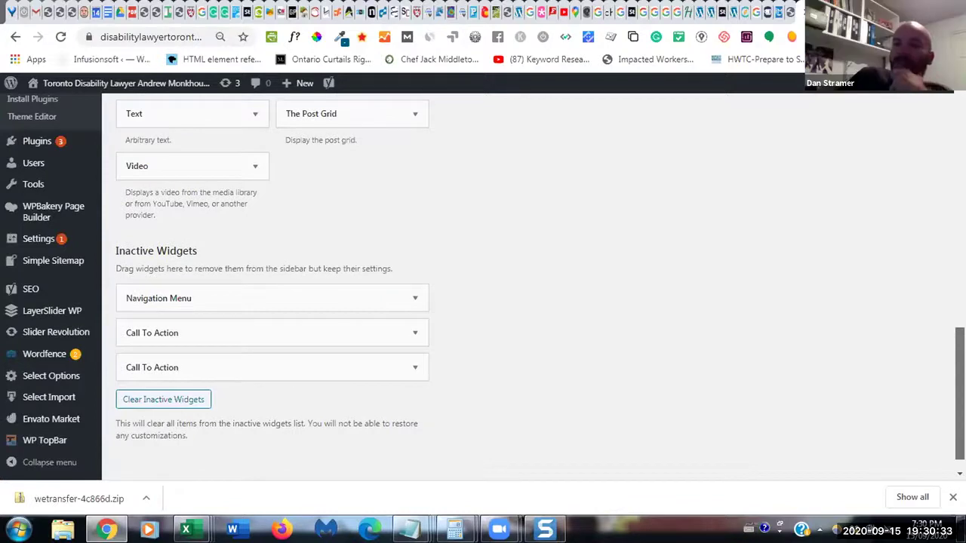
scroll(528, 302, "up", 5)
scroll(528, 302, "up", 5)
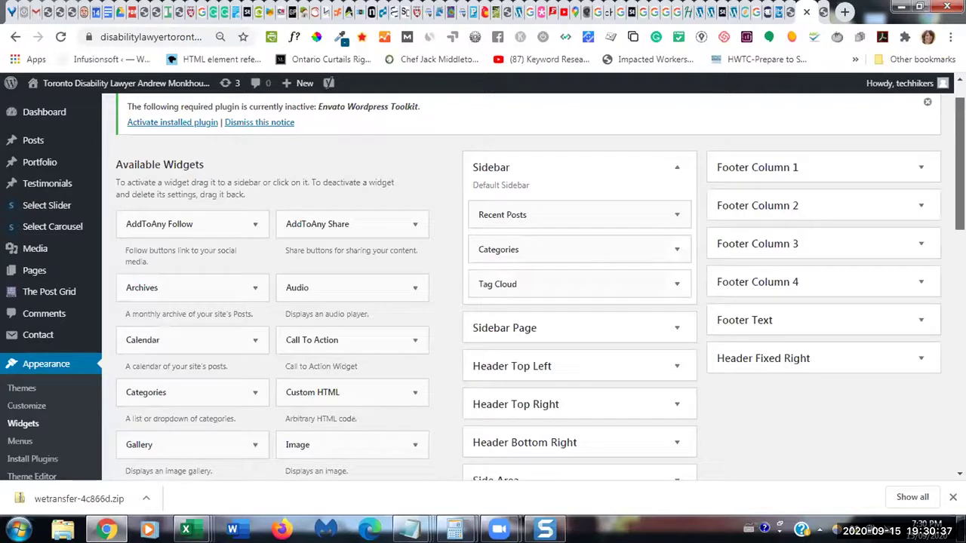
scroll(529, 301, "down", 2)
scroll(528, 301, "down", 3)
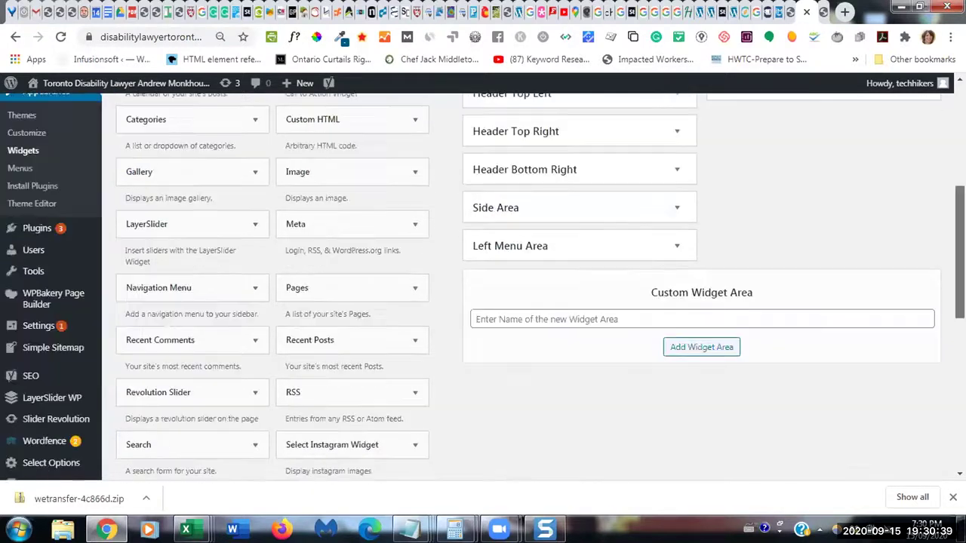
scroll(529, 301, "down", 2)
mouse_move(44, 441)
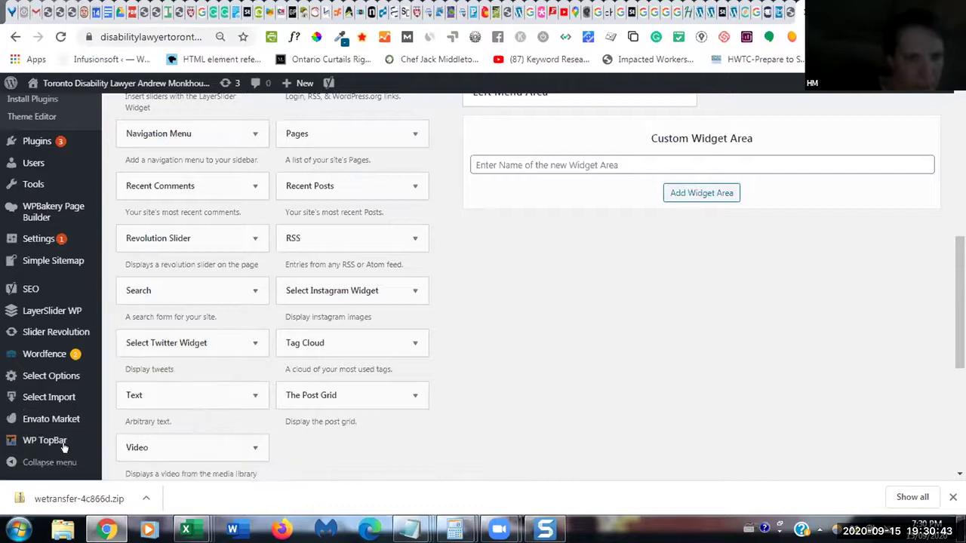
- Open WP TopBar and review All TopBars, which lists one disabled TopBar with priority 25
left_click(131, 337)
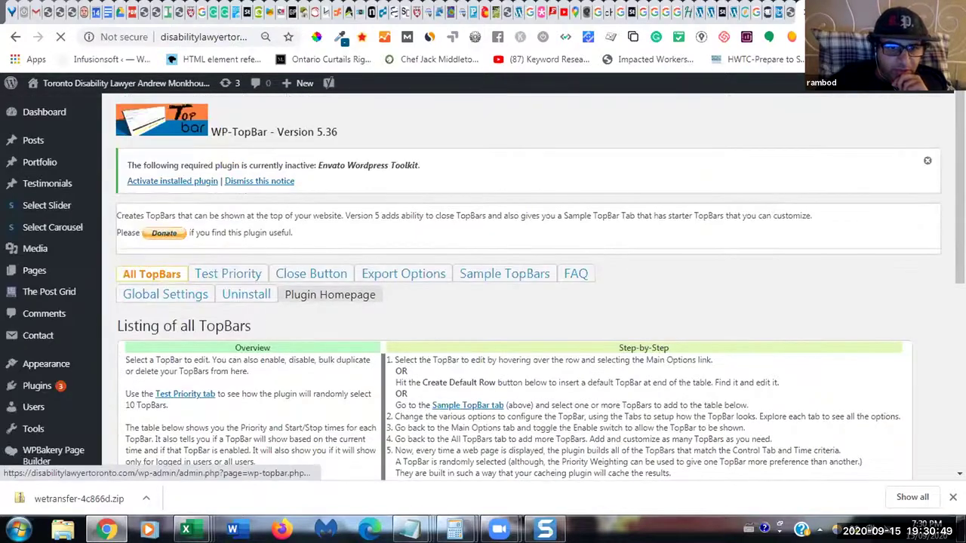
scroll(467, 331, "down", 2)
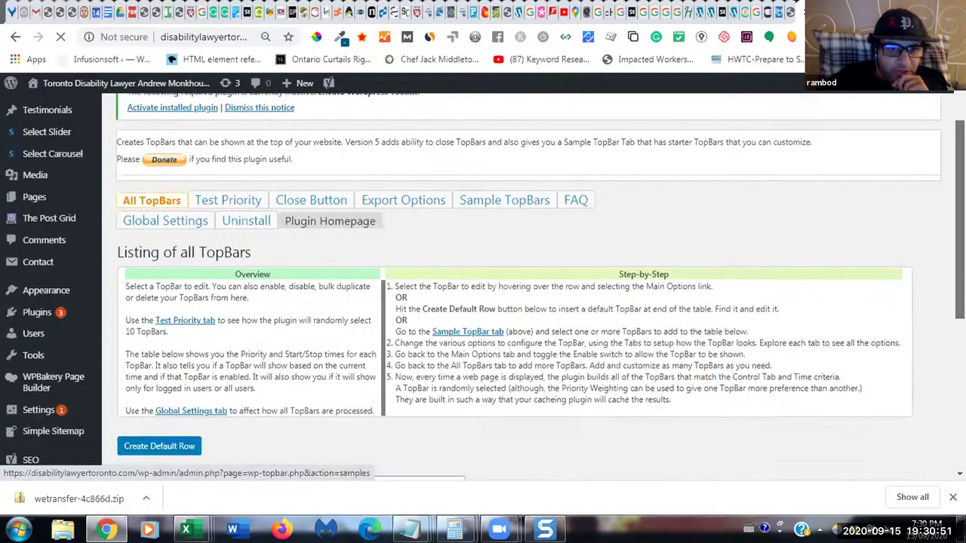
scroll(468, 331, "down", 2)
scroll(468, 278, "down", 1)
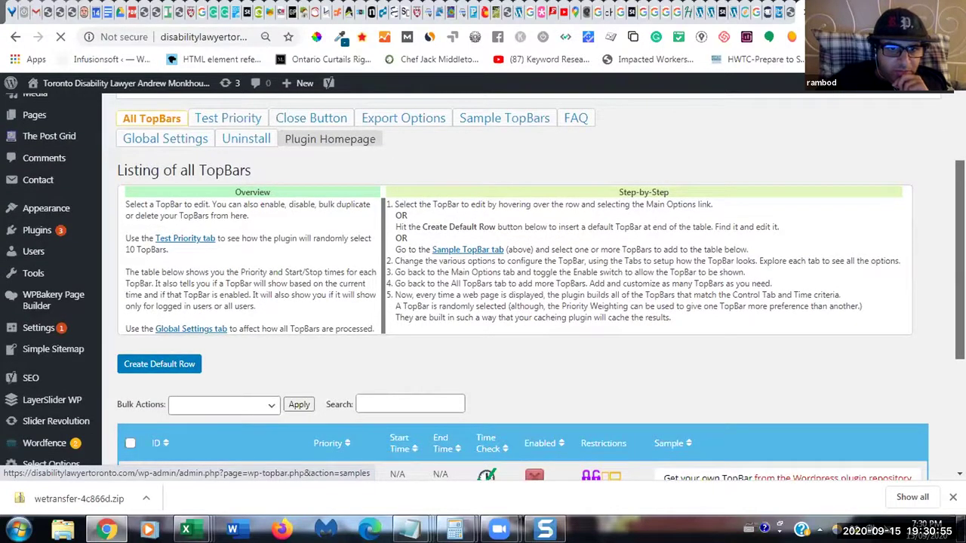
scroll(483, 302, "down", 1)
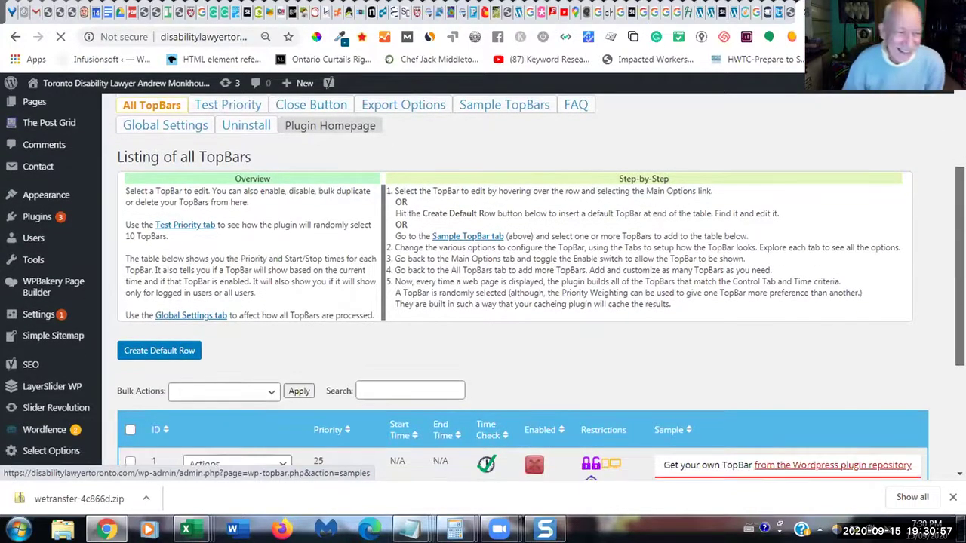
scroll(532, 355, "down", 3)
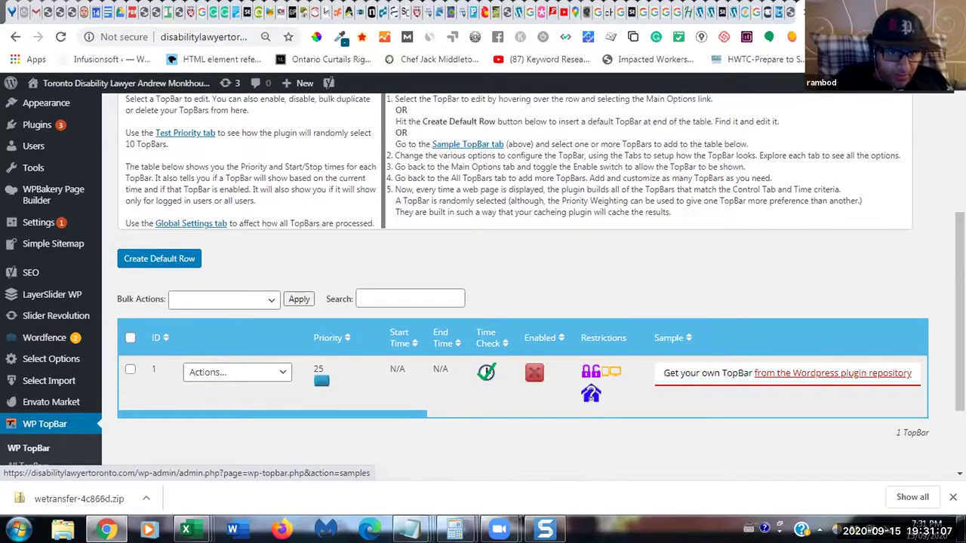
scroll(483, 283, "up", 1)
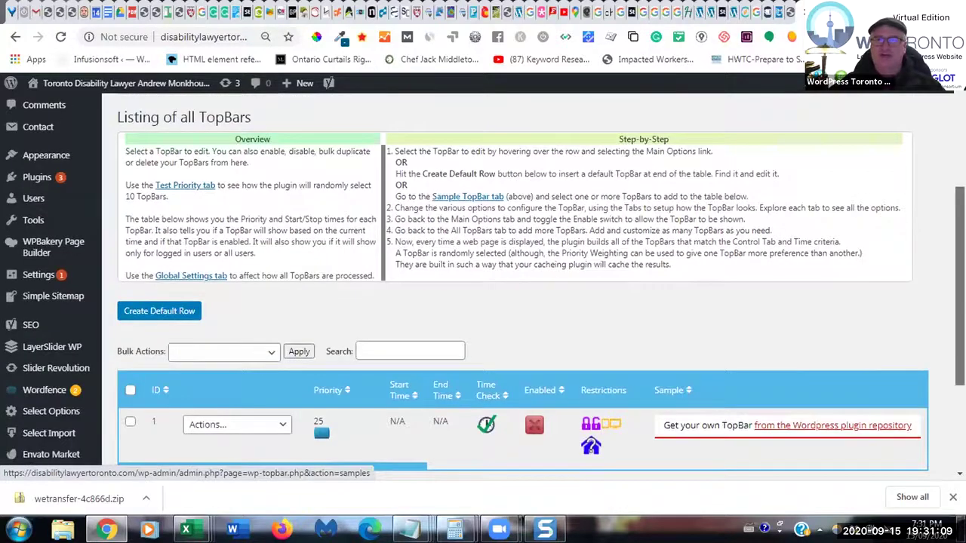
scroll(532, 408, "down", 1)
scroll(320, 380, "up", 2)
scroll(483, 287, "up", 2)
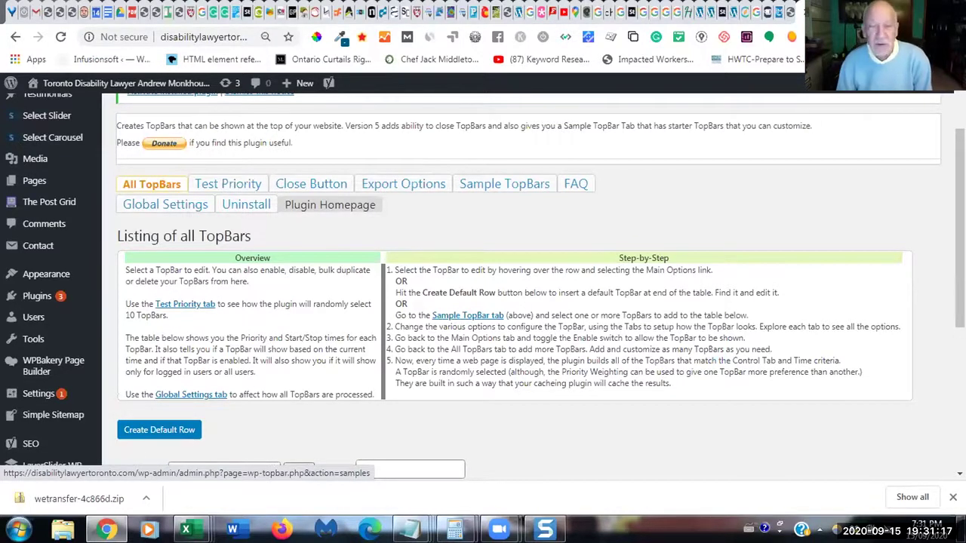
scroll(960, 227, "up", 2)
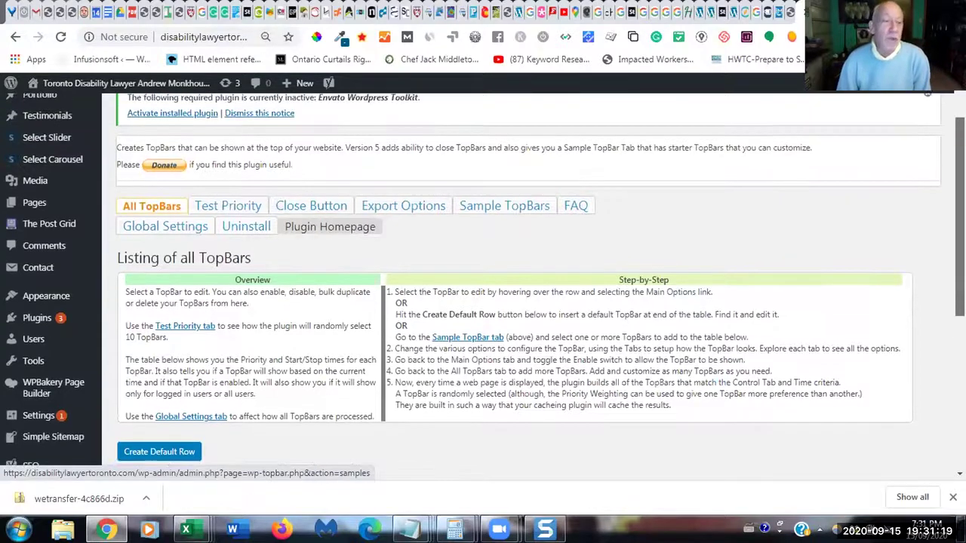
scroll(948, 121, "up", 1)
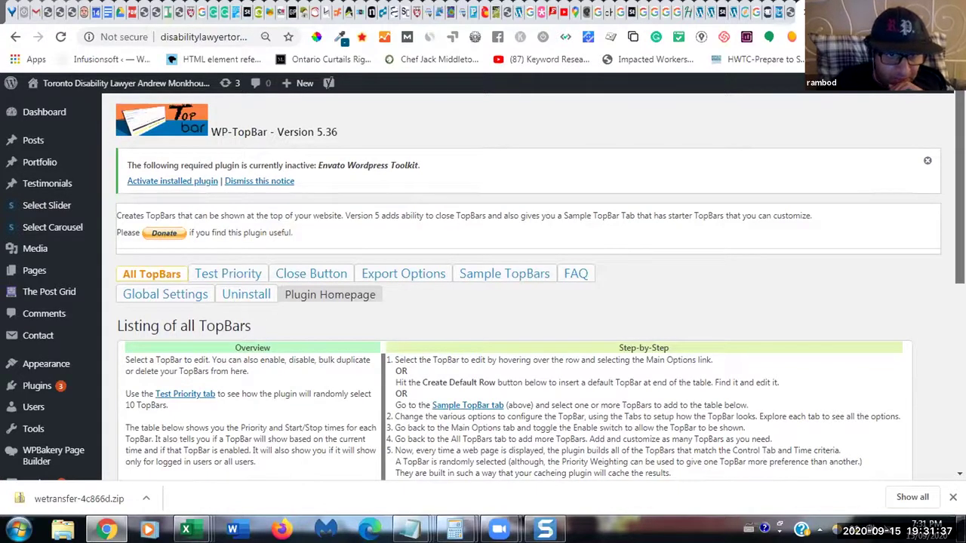
scroll(483, 290, "down", 1)
scroll(483, 286, "down", 1)
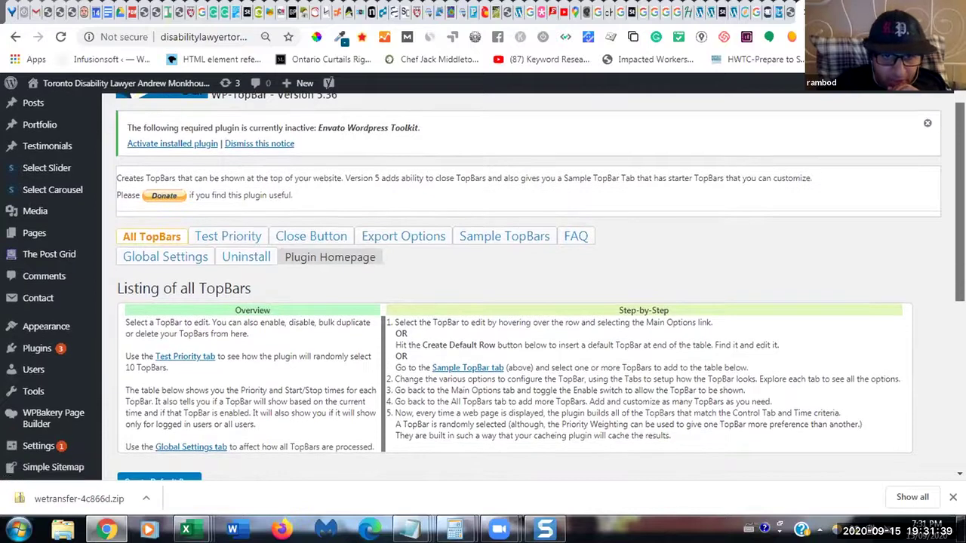
scroll(483, 287, "down", 1)
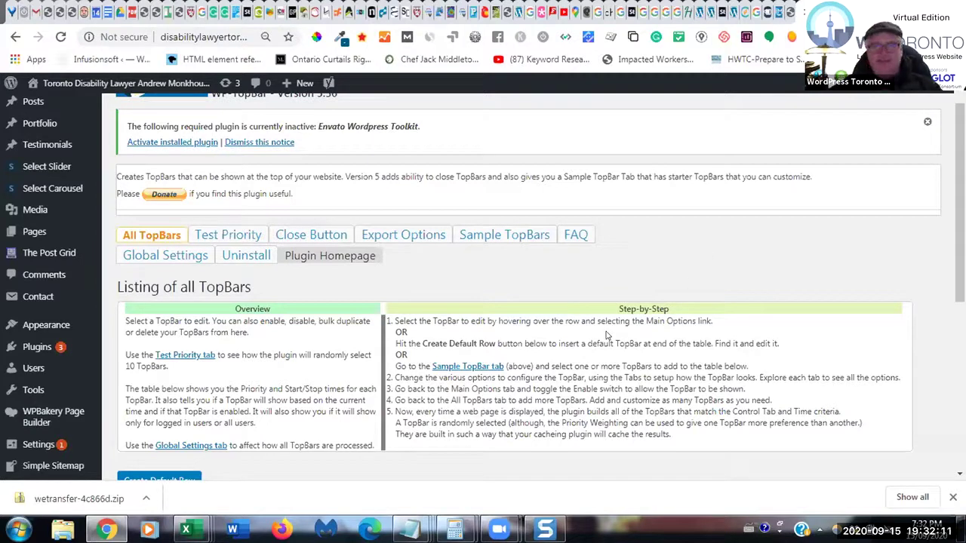
- Review the installed themes under Appearance > Themes, confirming Stockholm Child is active
mouse_move(45, 324)
left_click(125, 329)
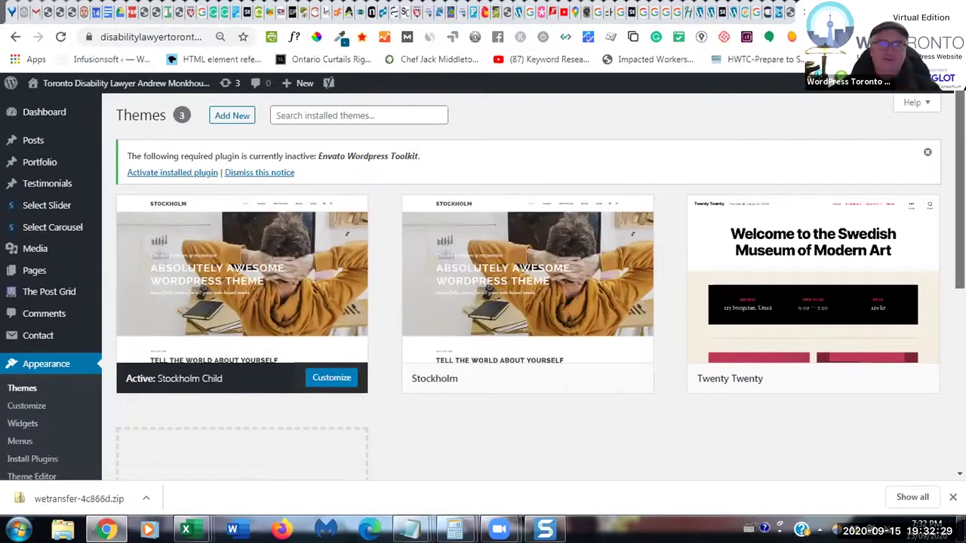
scroll(461, 268, "down", 1)
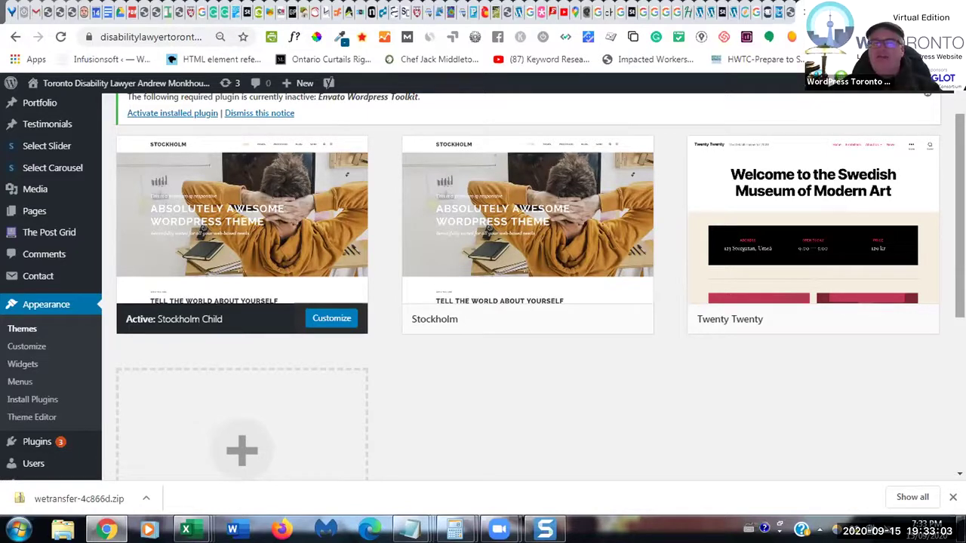
mouse_move(899, 282)
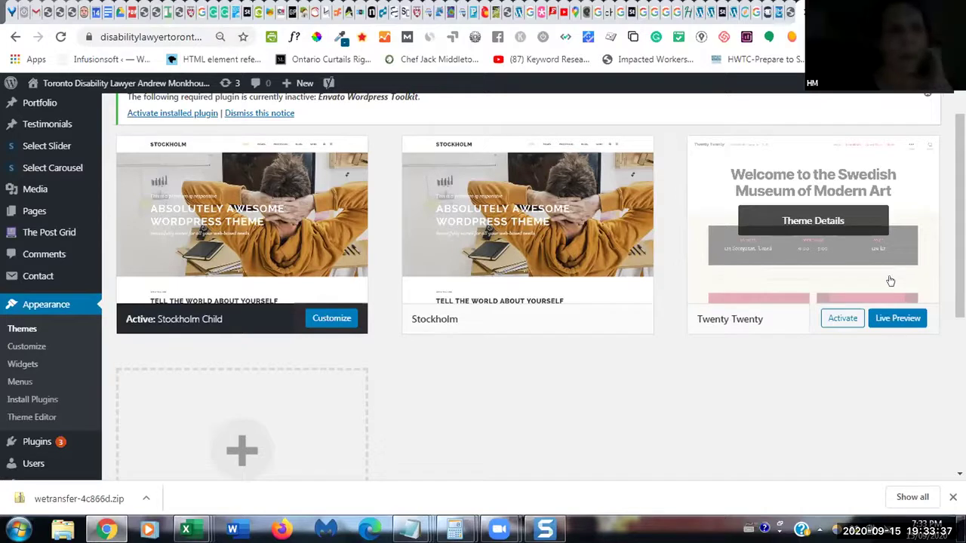
- Check Gmail for the no-subject test email, then go back to the top of the Contact page
left_click(33, 18)
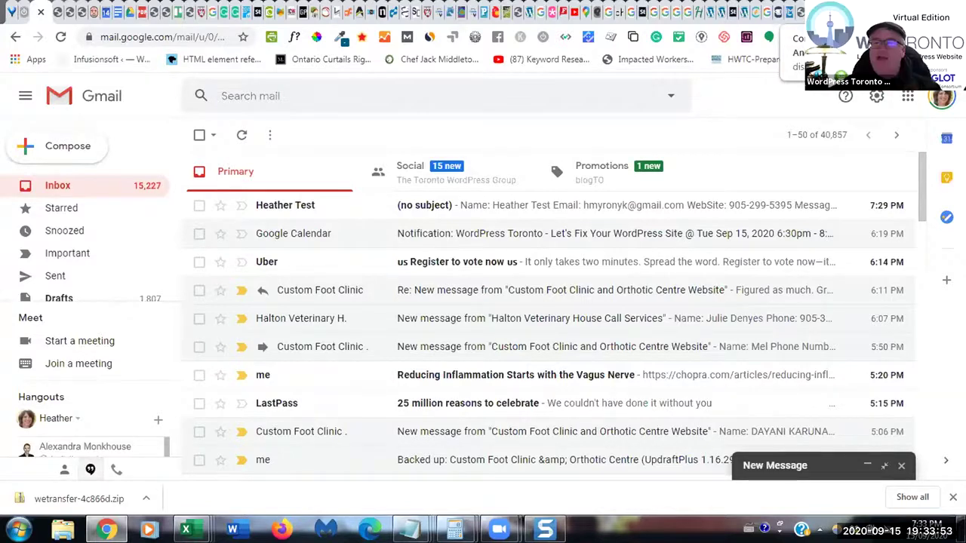
key("ctrl+Tab")
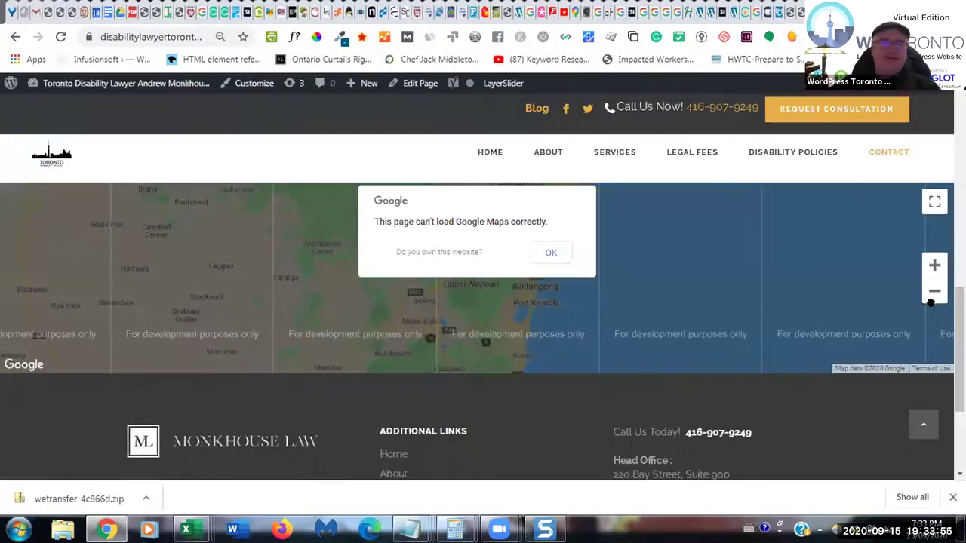
scroll(959, 347, "up", 15)
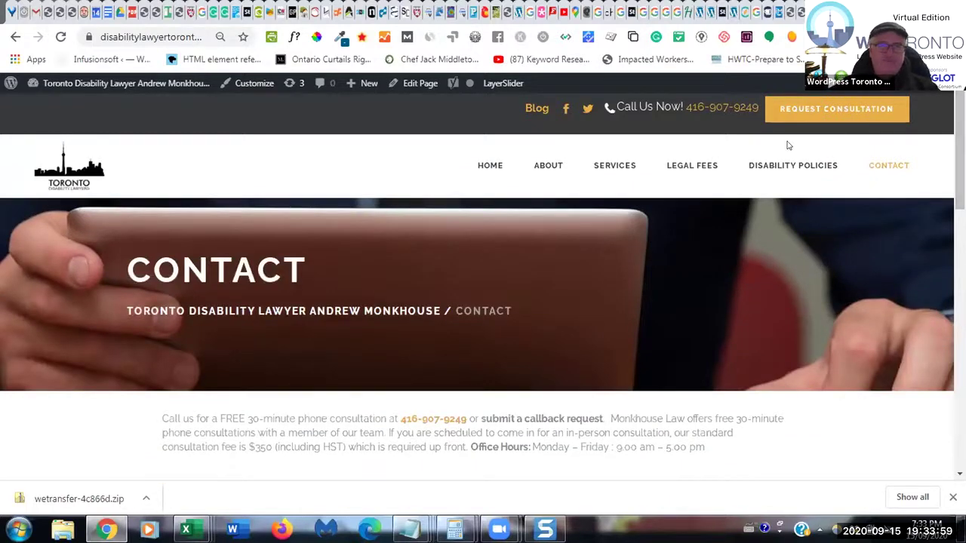
- Open the Contact page in the WordPress editor with Edit Page from the admin bar
left_click(412, 84)
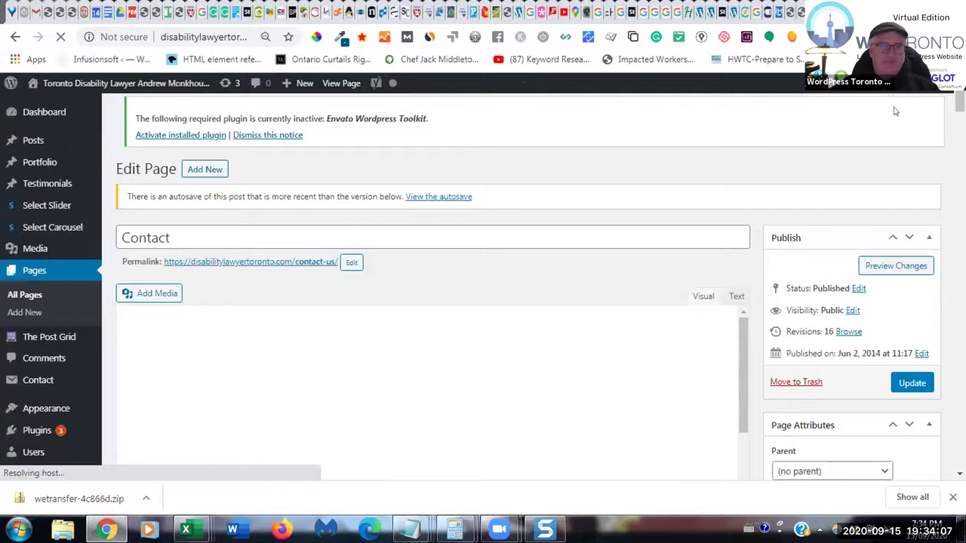
scroll(430, 302, "down", 5)
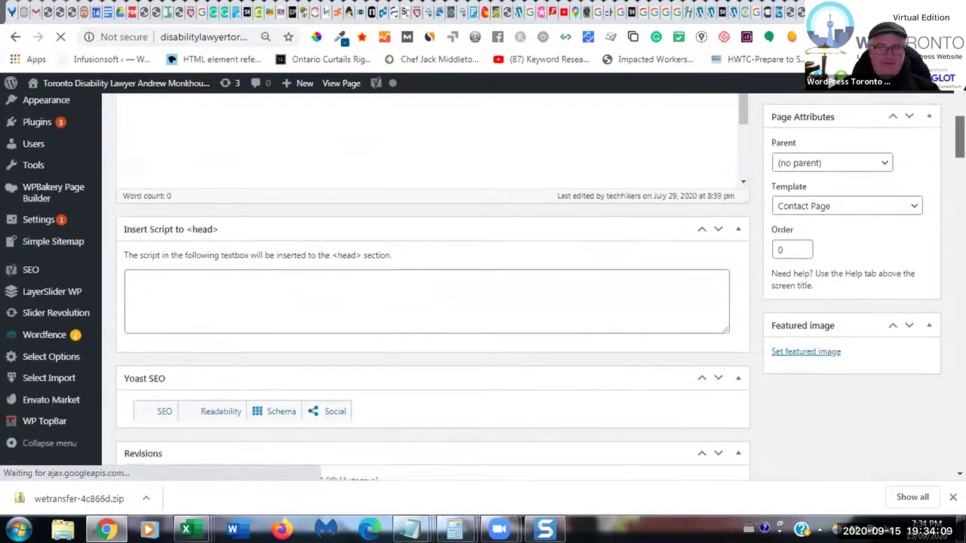
scroll(430, 302, "down", 1)
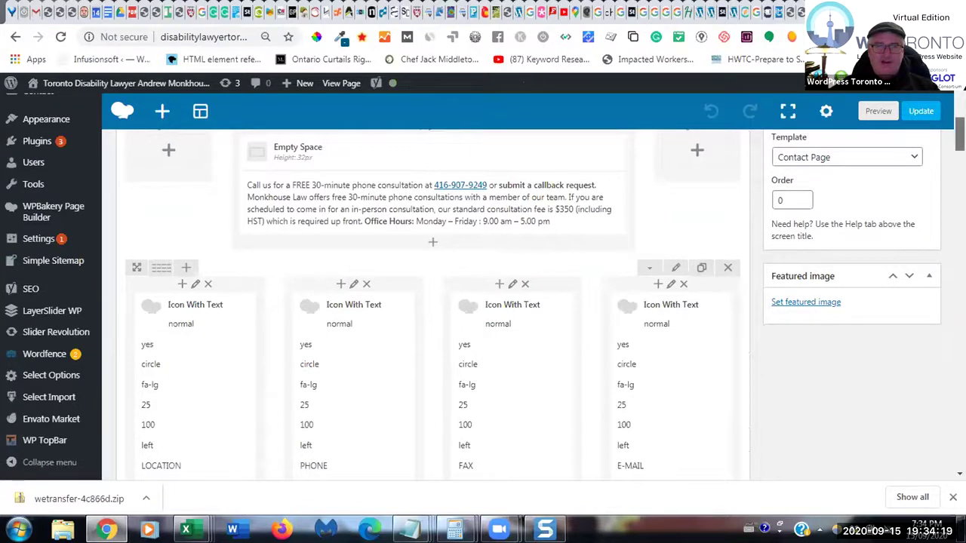
scroll(708, 233, "down", 1)
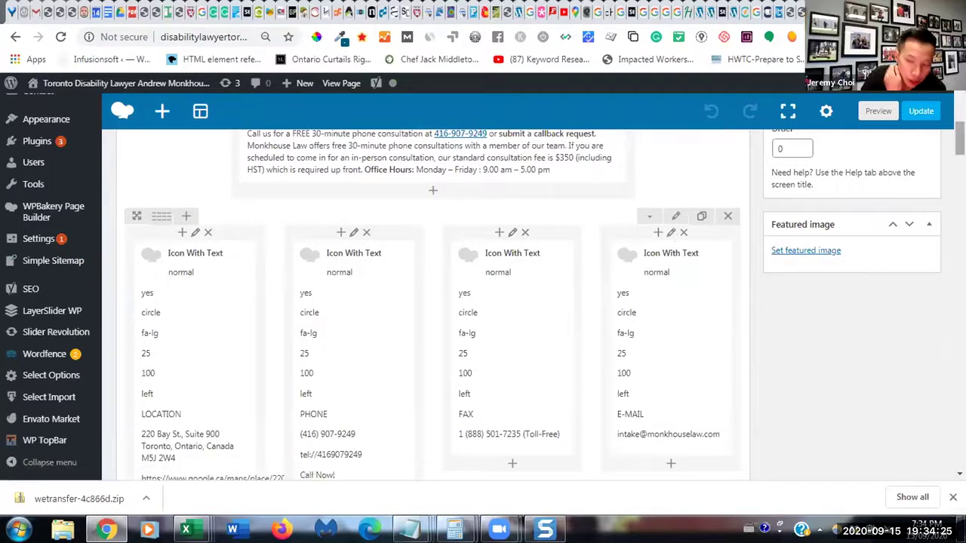
scroll(432, 302, "down", 2)
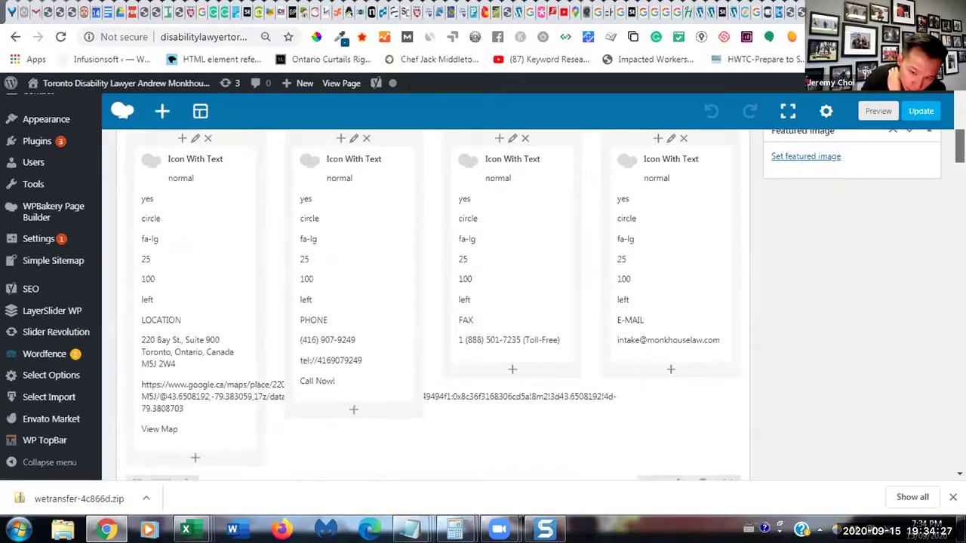
scroll(433, 302, "up", 5)
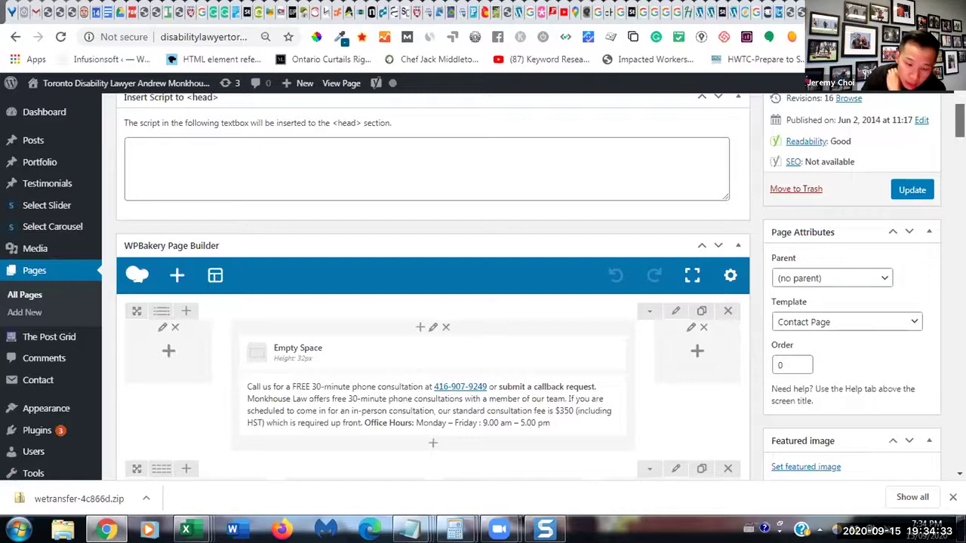
scroll(433, 302, "up", 3)
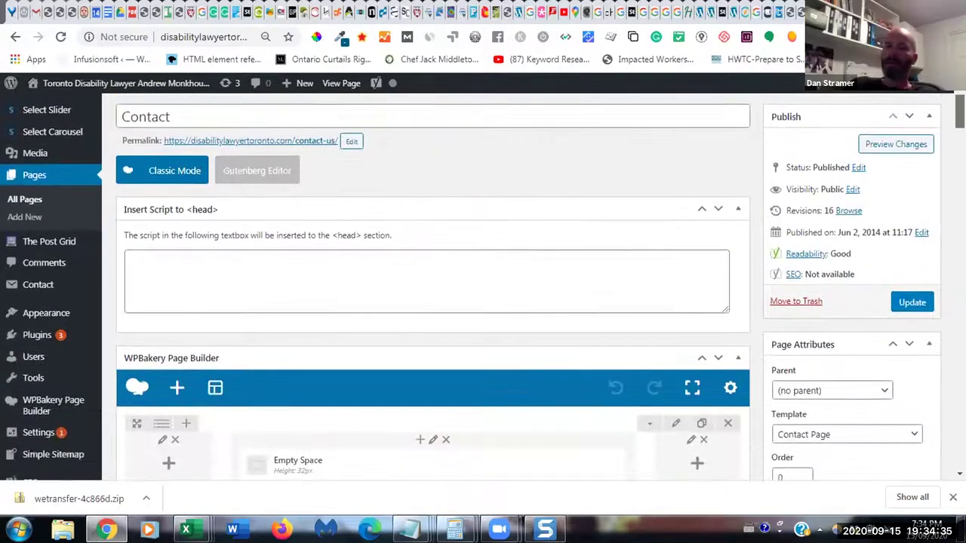
scroll(432, 302, "down", 6)
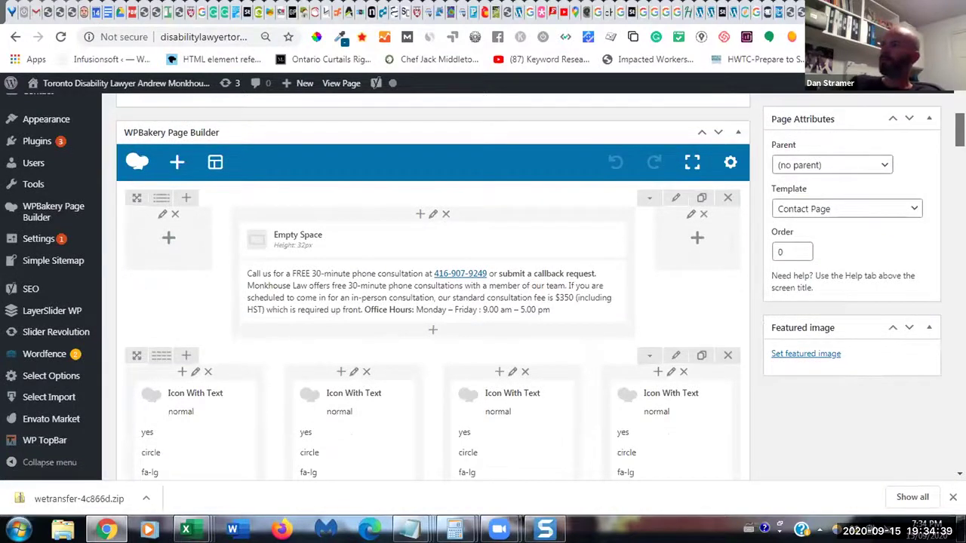
scroll(432, 302, "down", 4)
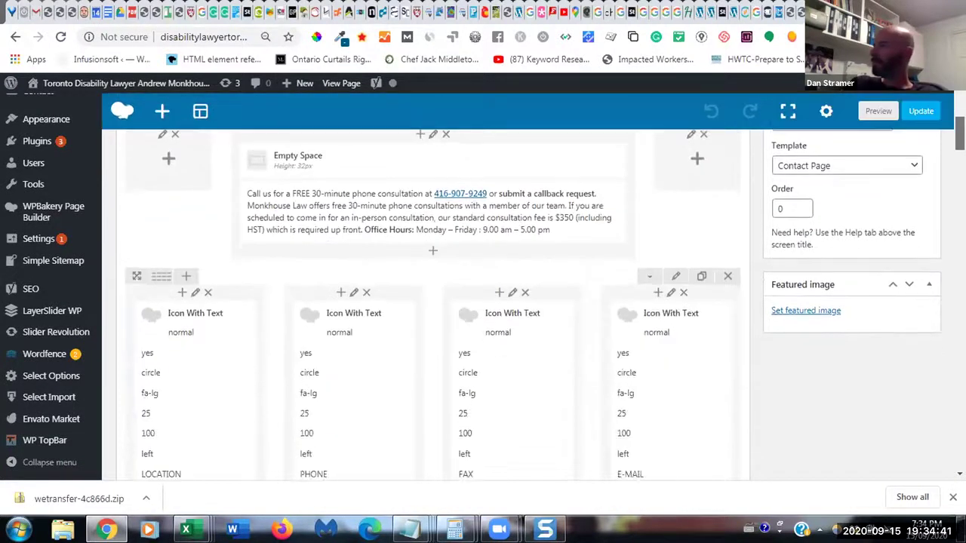
scroll(432, 302, "down", 3)
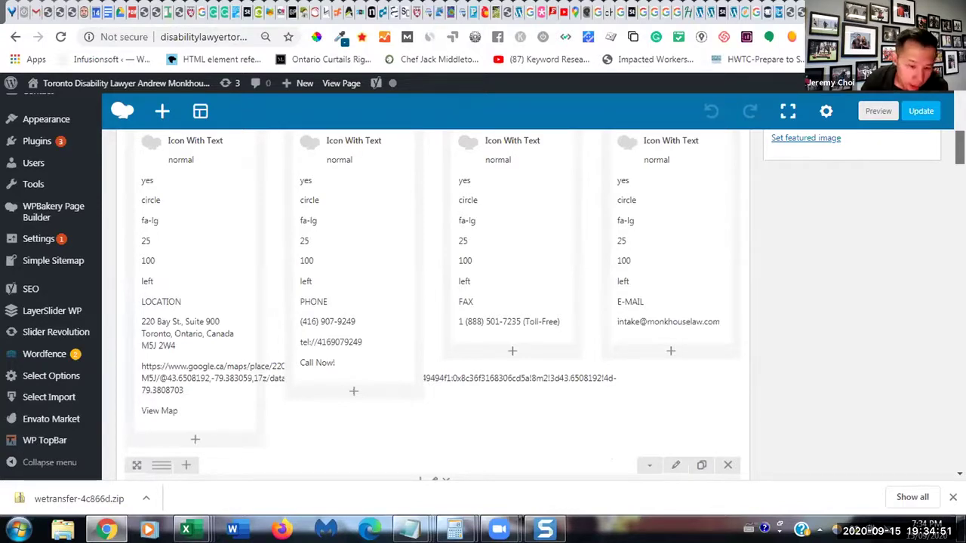
scroll(432, 302, "down", 3)
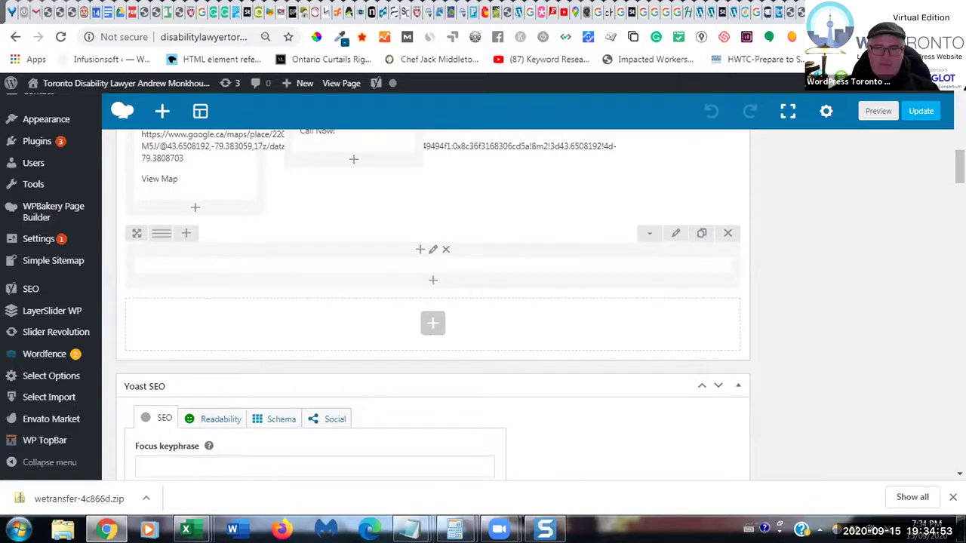
- View the live homepage, then go back to the WordPress Dashboard through the site name
left_click(152, 88)
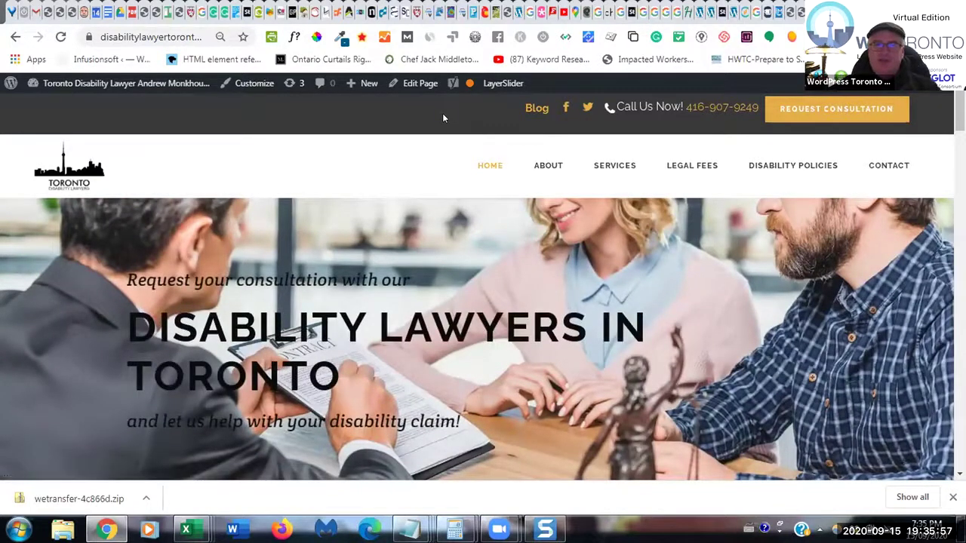
left_click(105, 85)
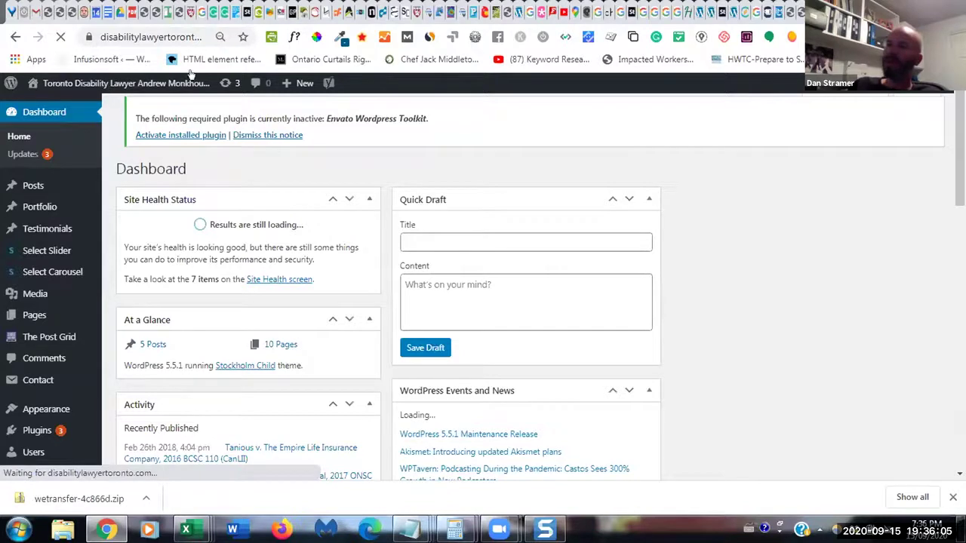
- Go to Select Options > Header for the Stockholm Child theme
scroll(483, 287, "down", 1)
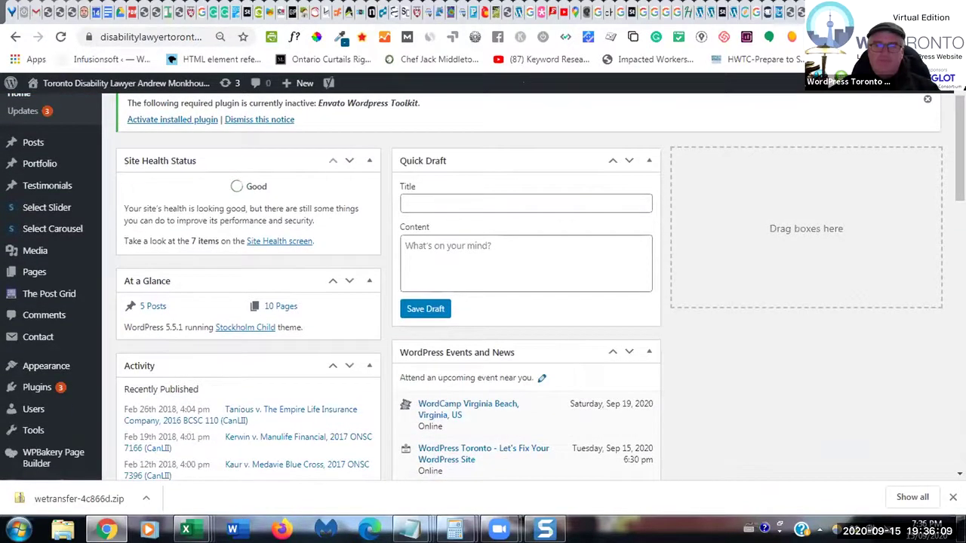
scroll(483, 287, "down", 3)
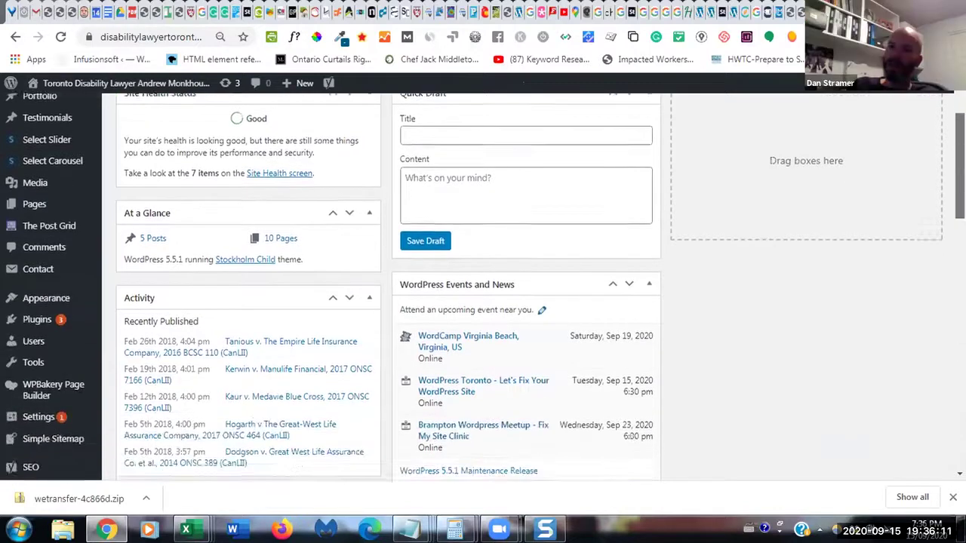
scroll(483, 287, "down", 3)
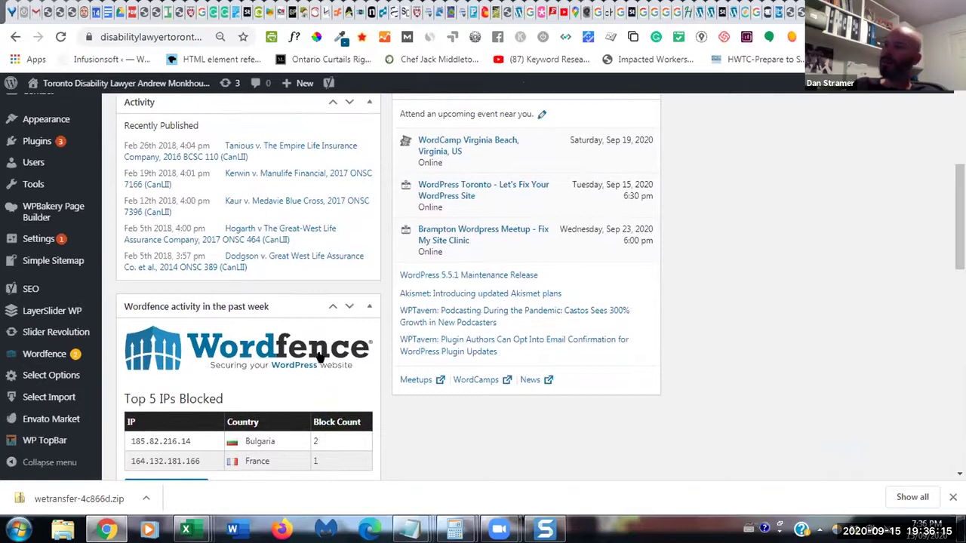
mouse_move(50, 381)
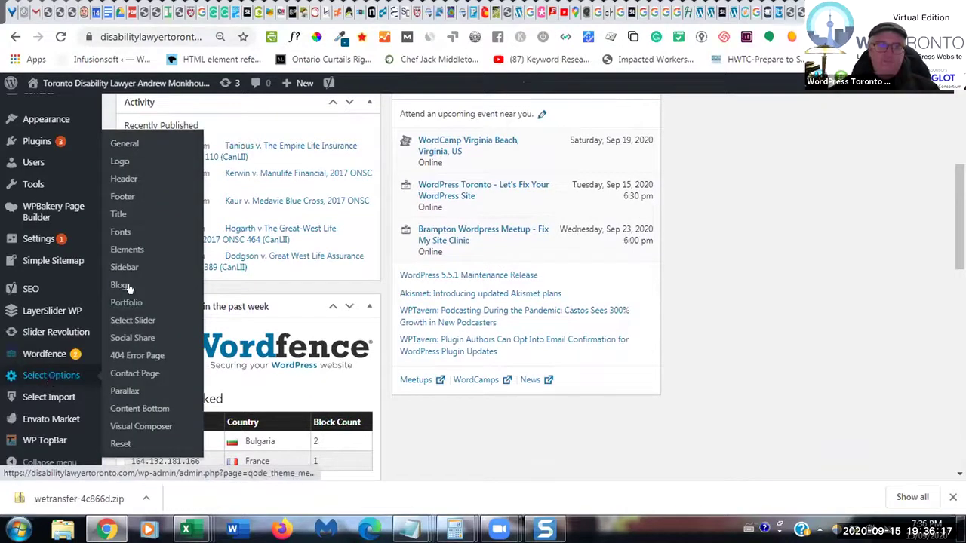
left_click(125, 180)
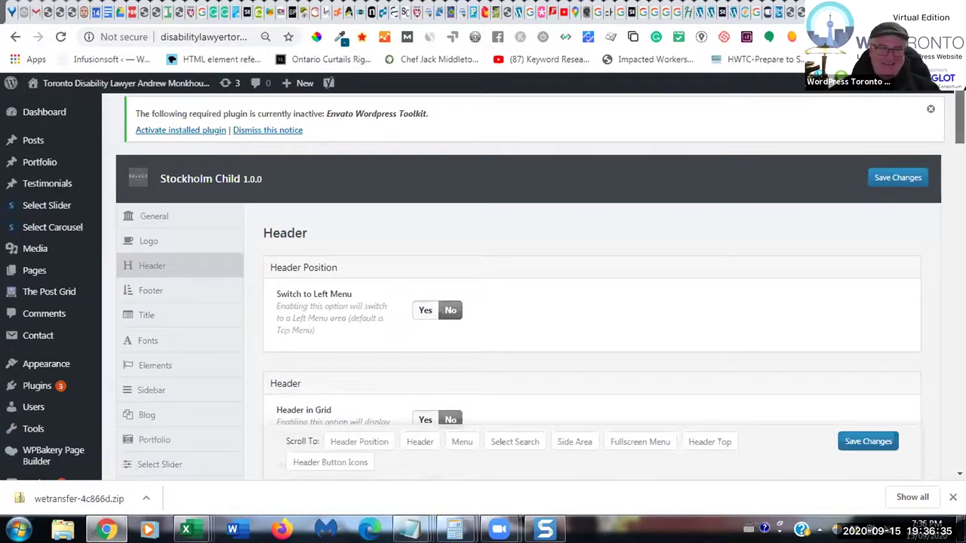
- Set Show Header Top Area to No, save changes, and start loading the site in a new tab
scroll(528, 287, "down", 1)
scroll(528, 287, "down", 1)
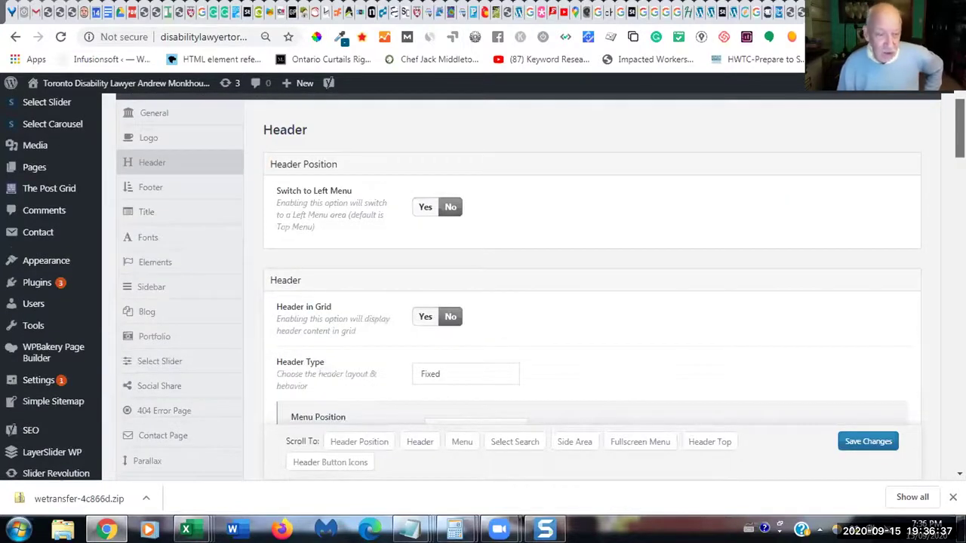
scroll(528, 287, "down", 1)
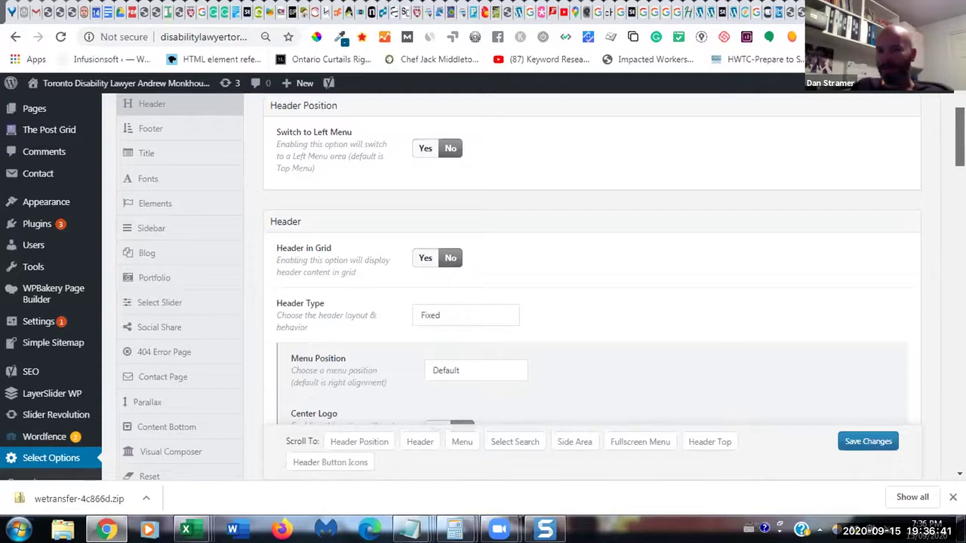
left_click(710, 444)
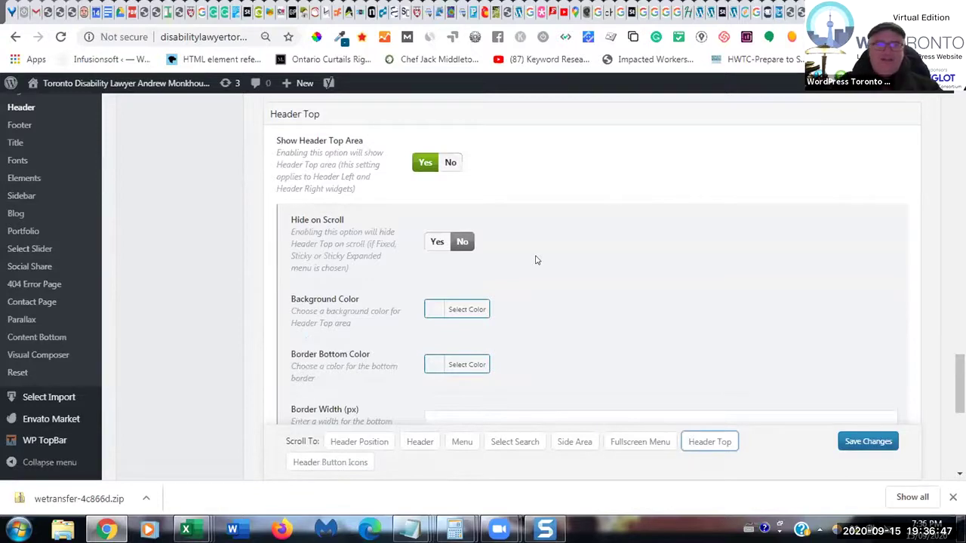
left_click(451, 163)
left_click(857, 445)
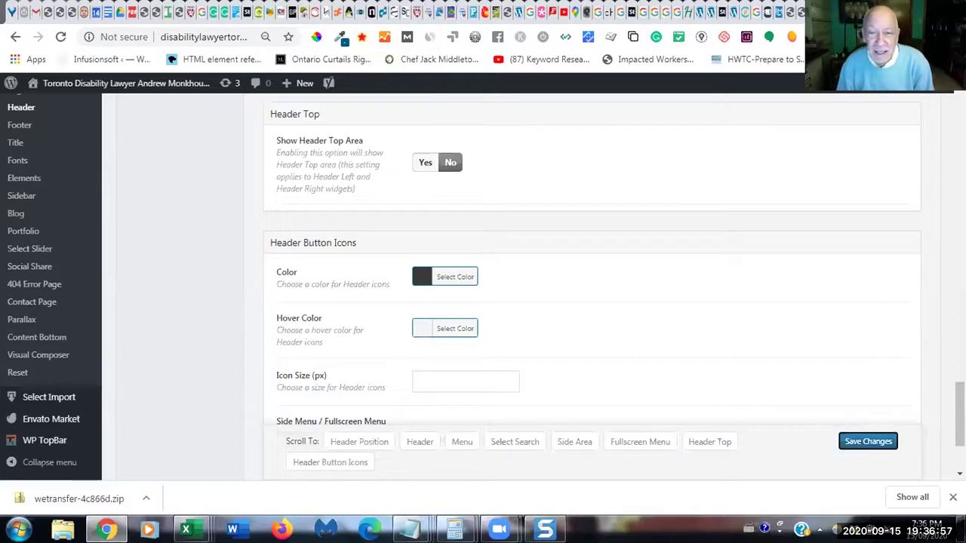
key("ctrl+t")
type("disa")
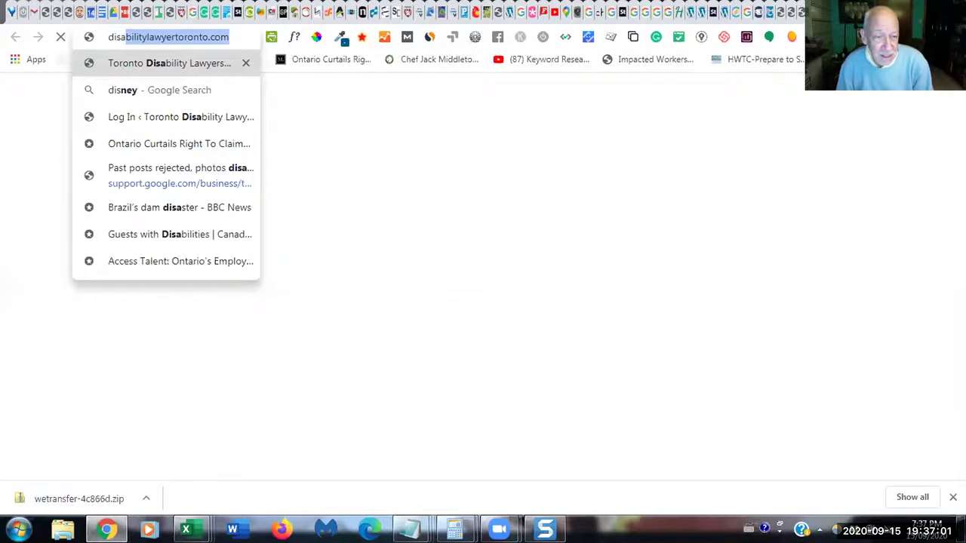
- Load disabilitylawyertoronto.com to confirm the header top area is gone, then return to Header options
key("Return")
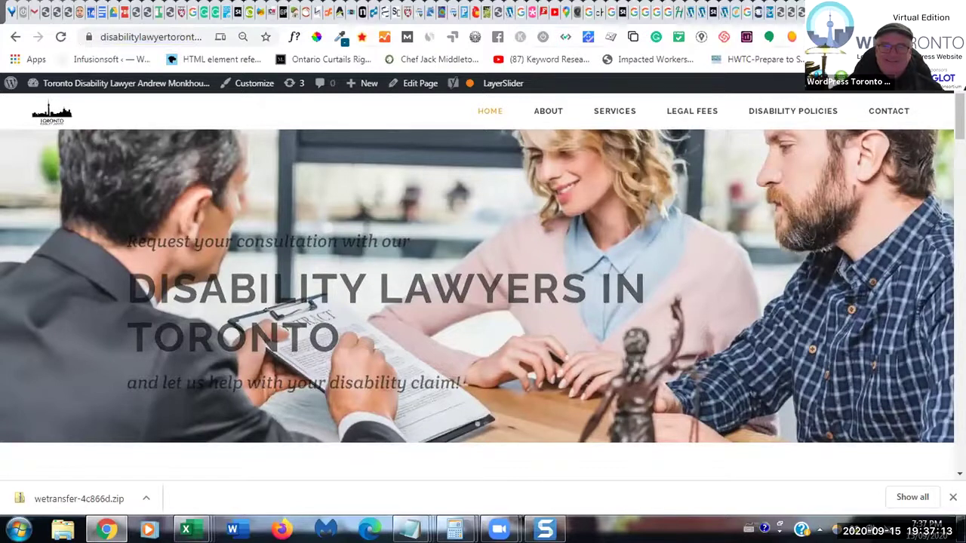
left_click(798, 15)
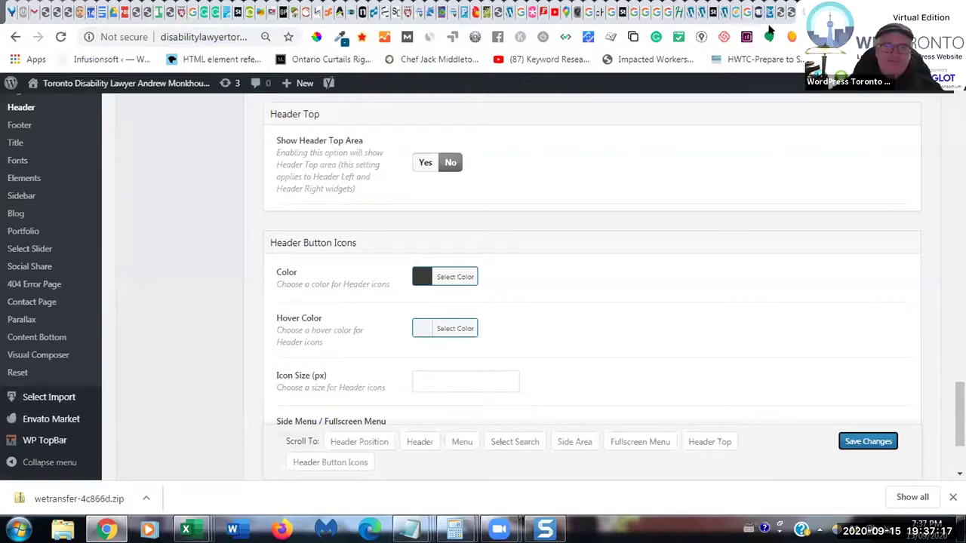
- Switch Show Header Top Area back to Yes and scroll up toward Disable Dropdown Shadow For Scrolled Header
left_click(425, 164)
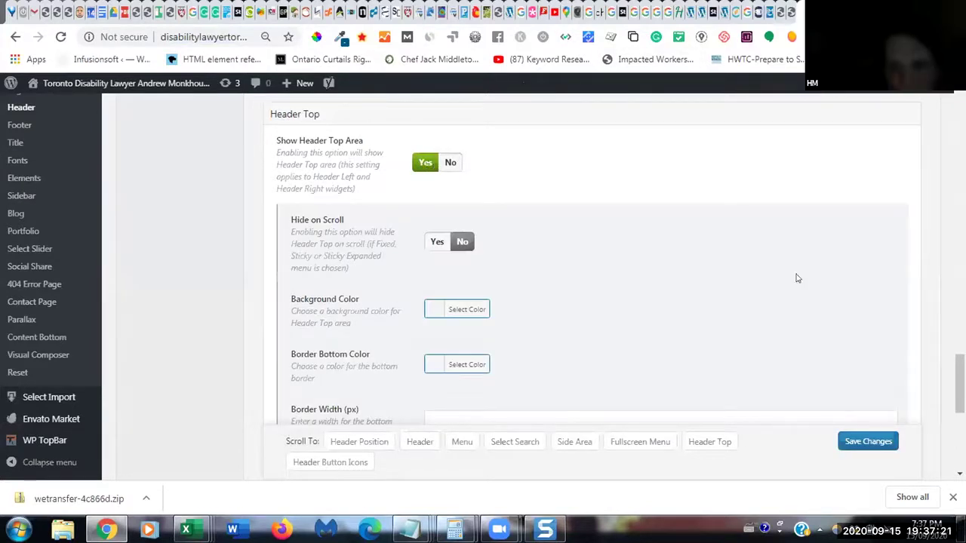
scroll(795, 276, "up", 5)
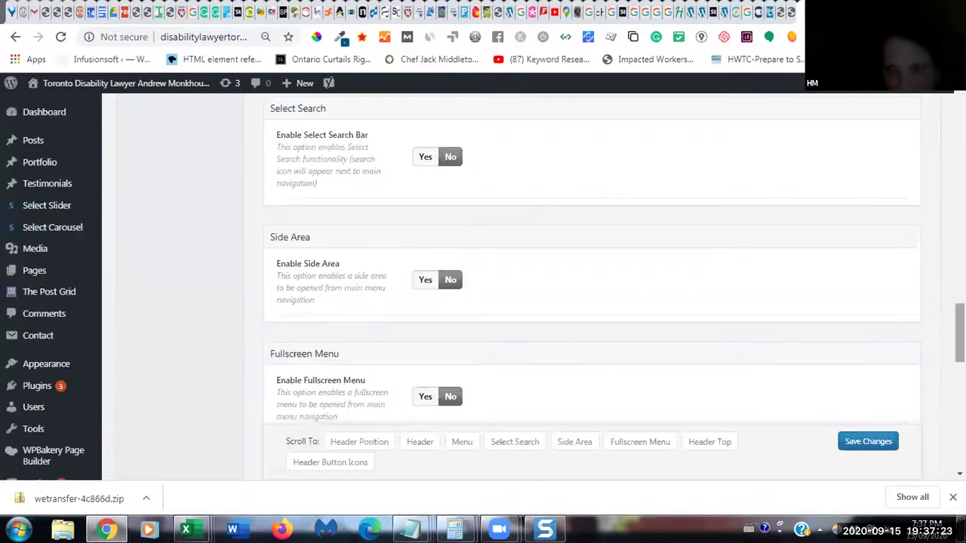
scroll(592, 286, "up", 4)
scroll(593, 287, "up", 3)
scroll(592, 286, "up", 3)
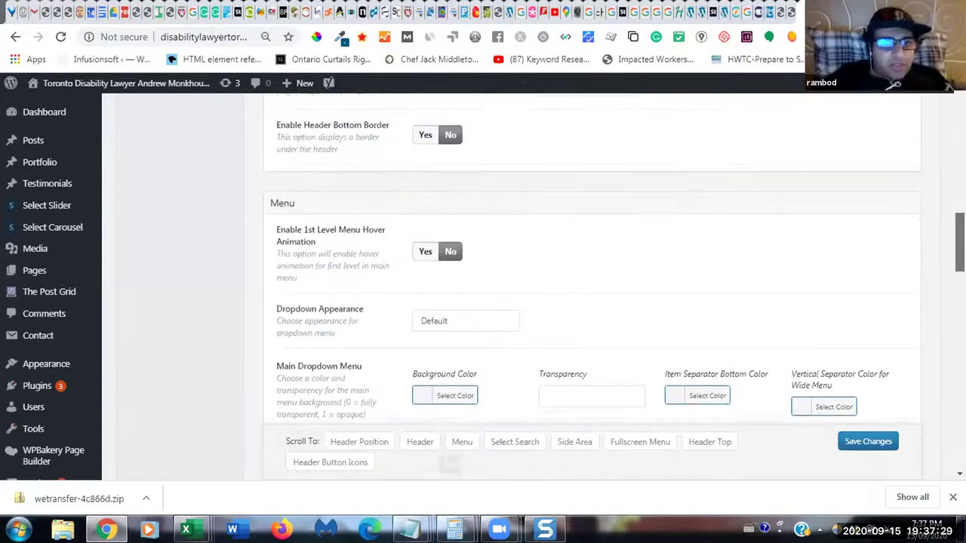
scroll(592, 287, "up", 2)
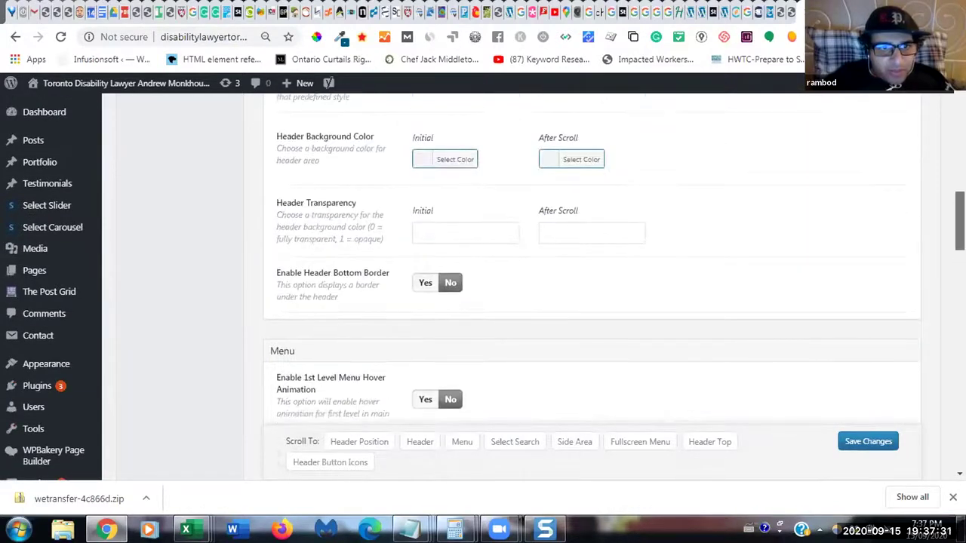
scroll(593, 287, "up", 3)
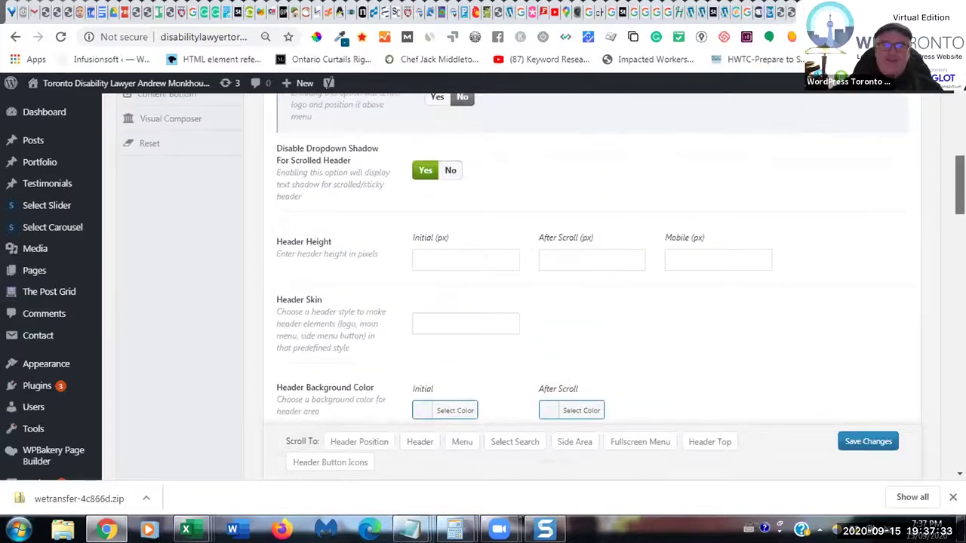
scroll(592, 287, "down", 3)
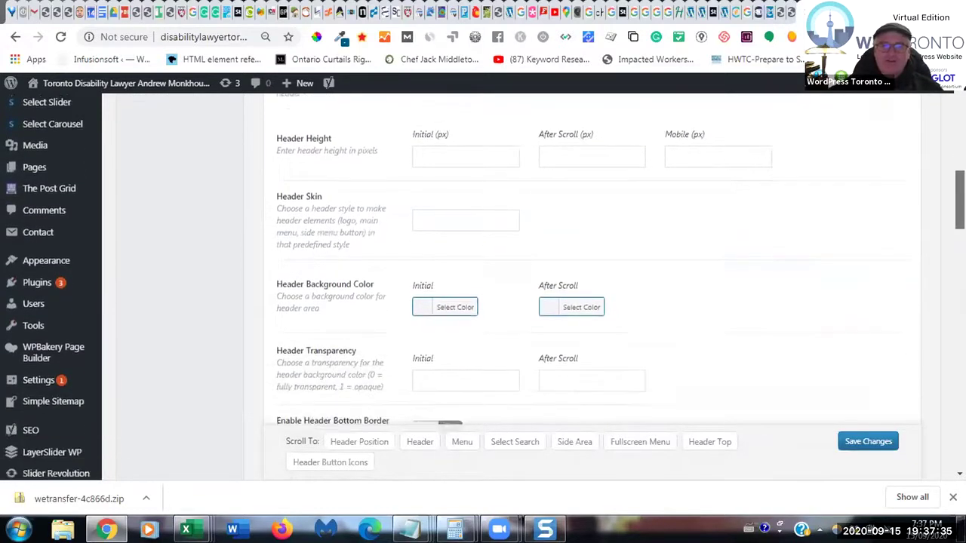
scroll(593, 287, "down", 5)
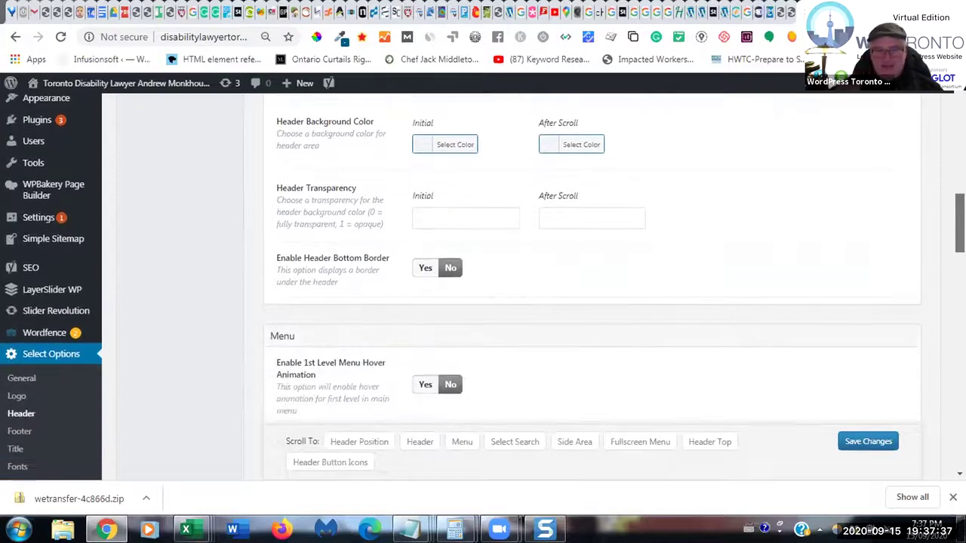
- Set Disable Dropdown Shadow For Scrolled Header to No, save, and reload the site homepage
scroll(593, 287, "up", 5)
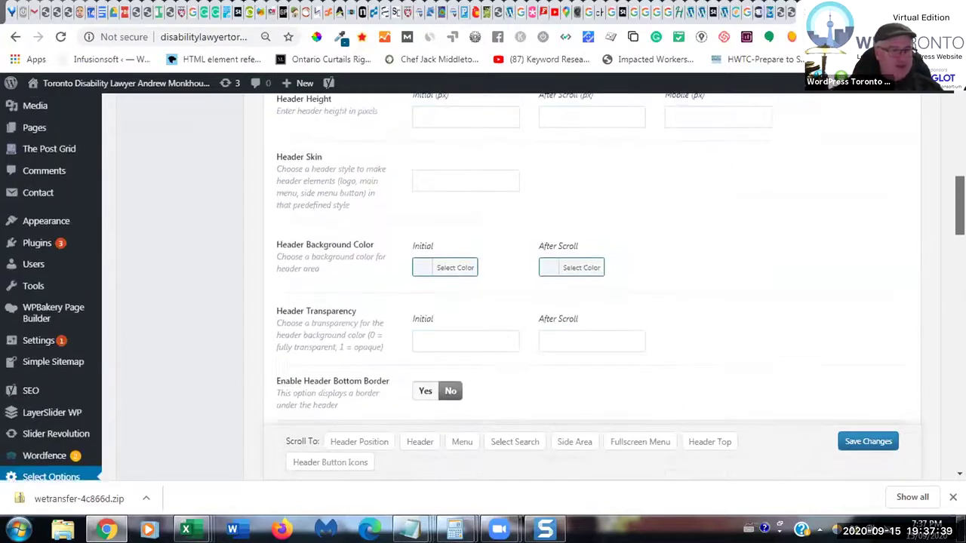
scroll(592, 286, "up", 1)
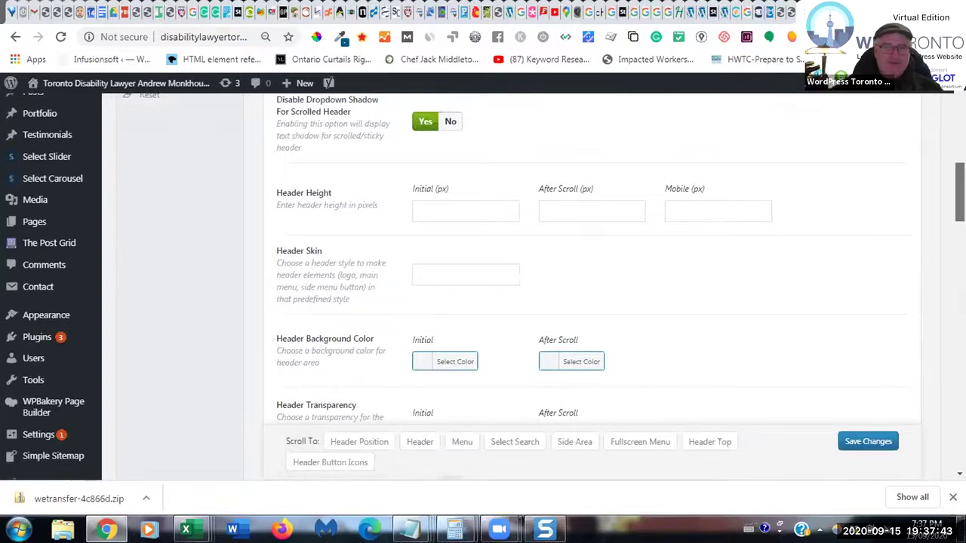
left_click(447, 123)
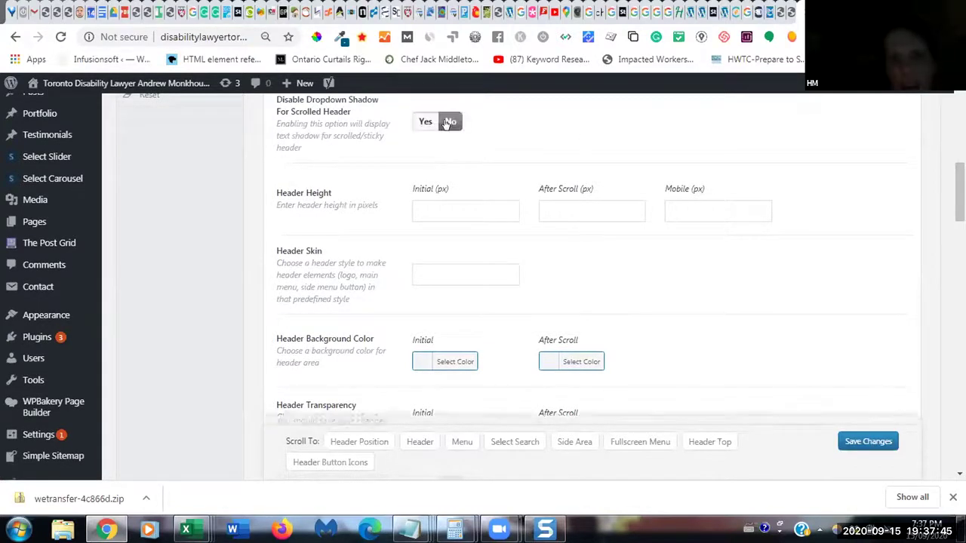
left_click(844, 445)
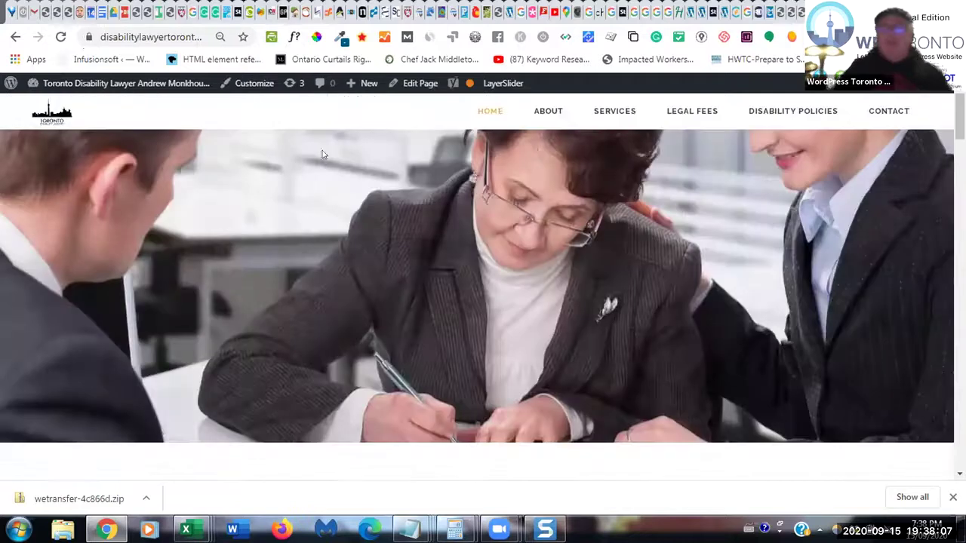
left_click(859, 13)
left_click(61, 37)
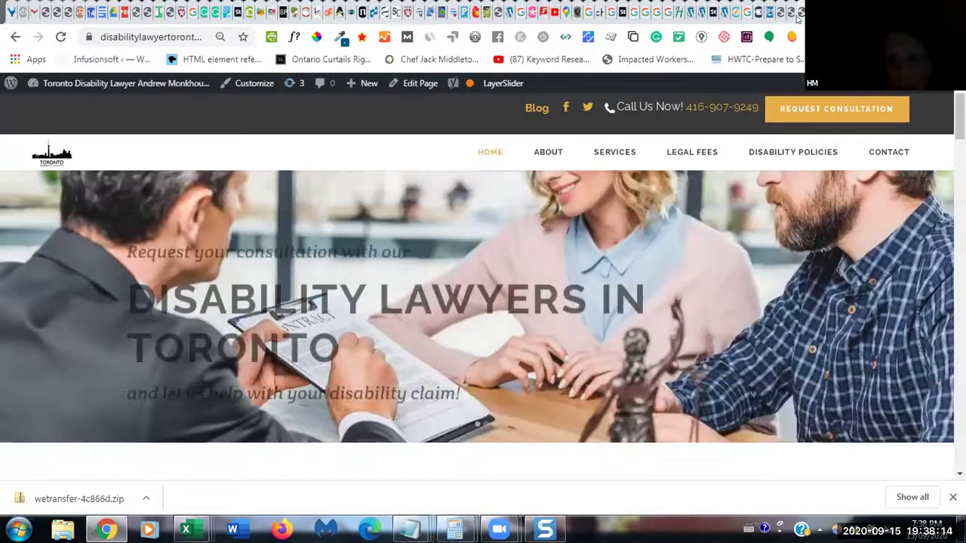
- Return to the Stockholm Header options and scroll up and down through its settings
left_click(795, 15)
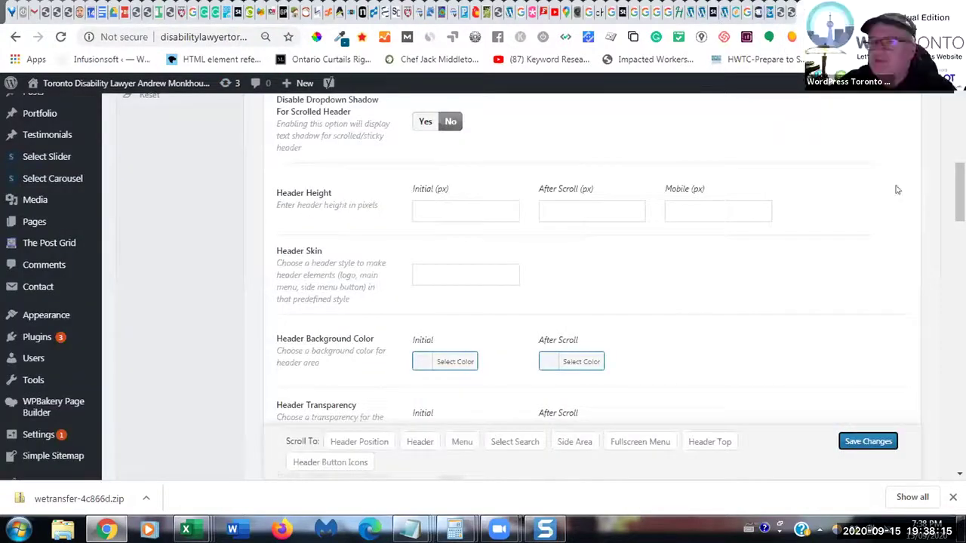
scroll(895, 190, "up", 2)
scroll(589, 260, "up", 4)
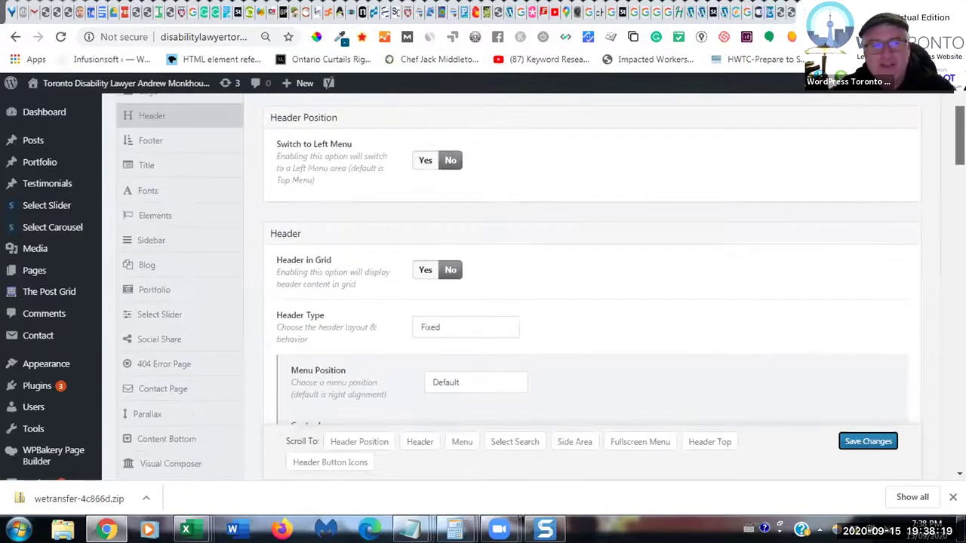
scroll(589, 286, "up", 1)
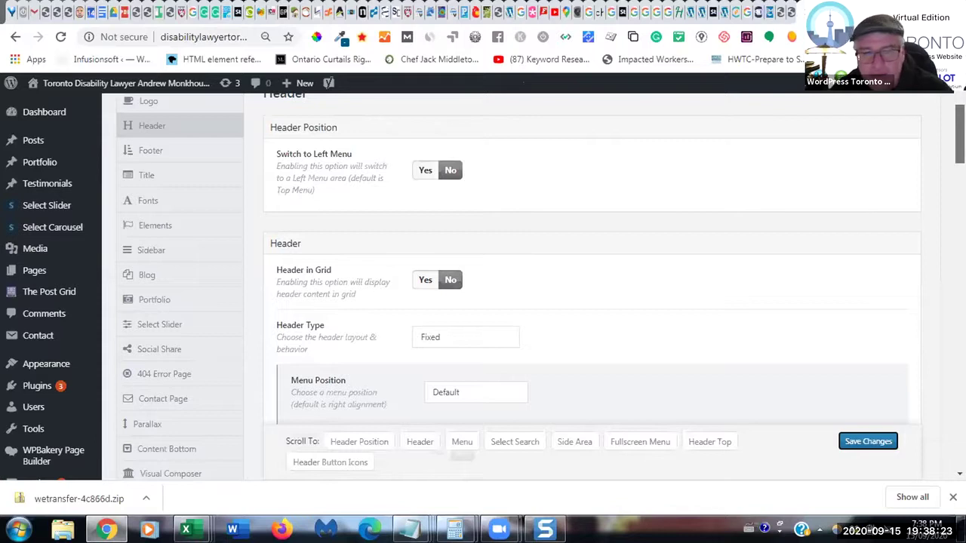
scroll(588, 286, "up", 1)
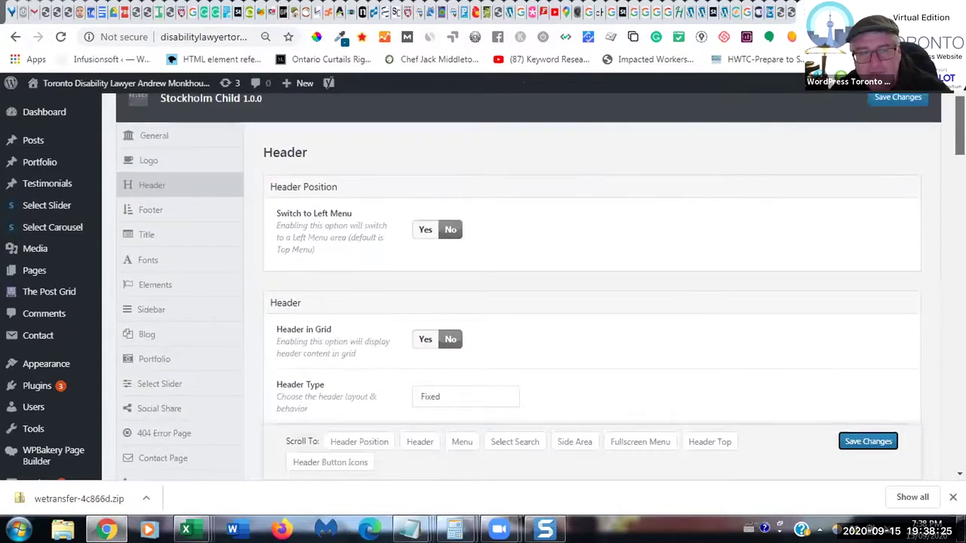
scroll(589, 286, "down", 3)
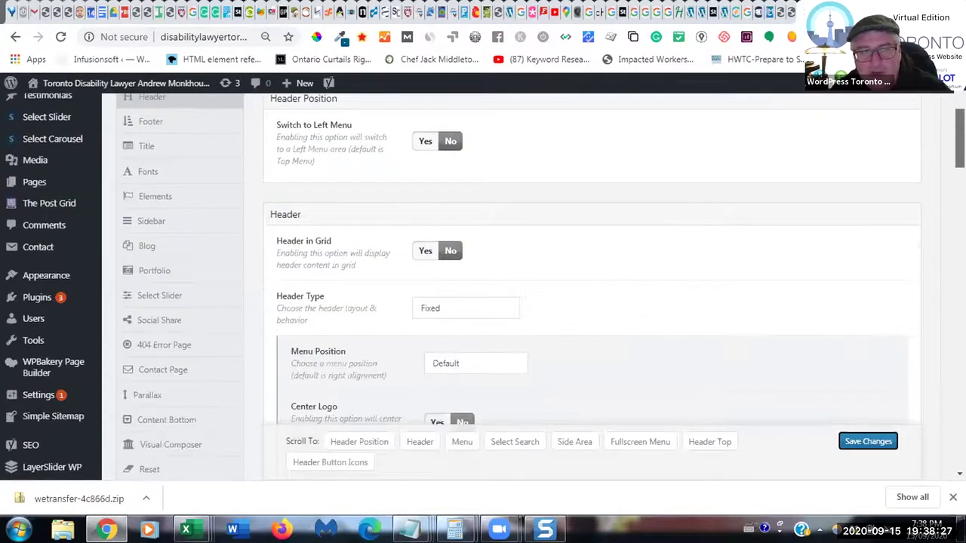
scroll(588, 287, "down", 5)
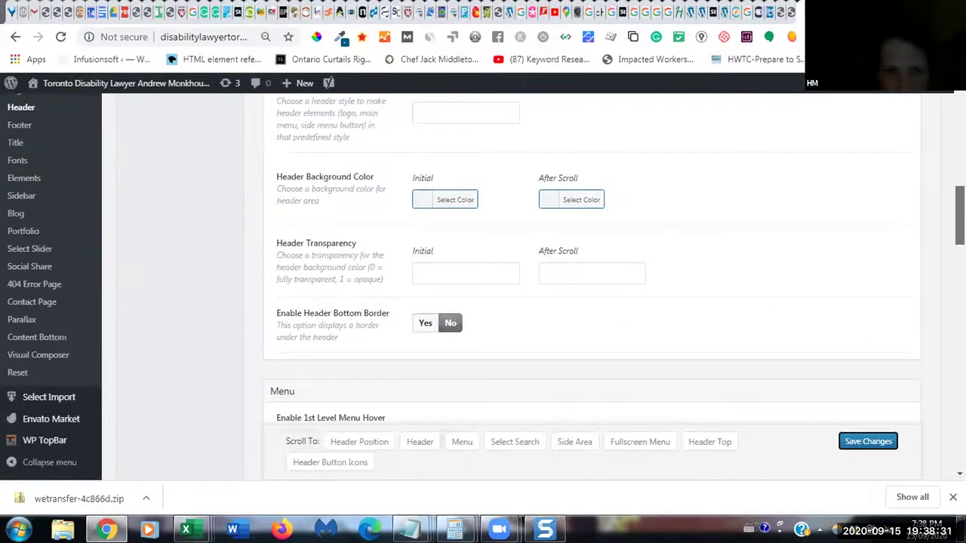
scroll(589, 287, "down", 1)
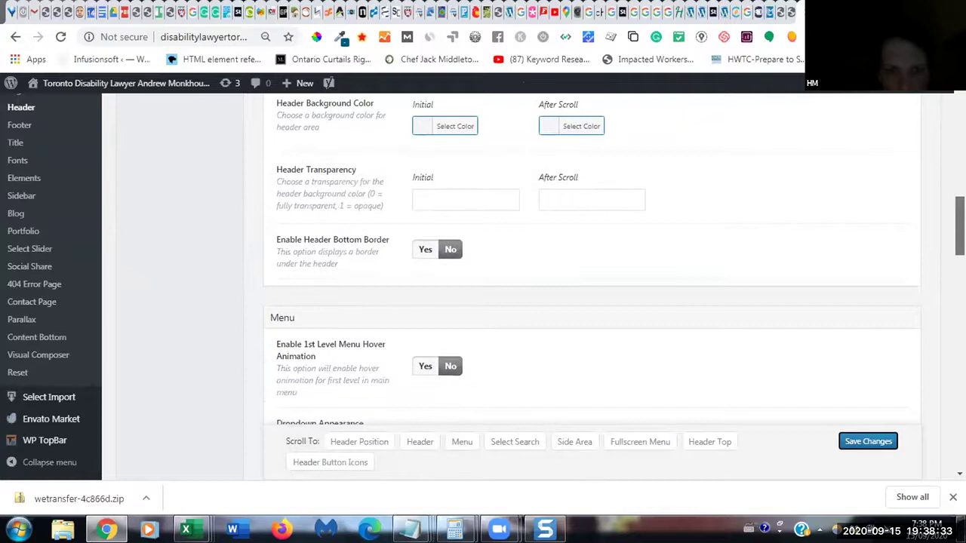
scroll(589, 287, "down", 1)
scroll(589, 287, "up", 2)
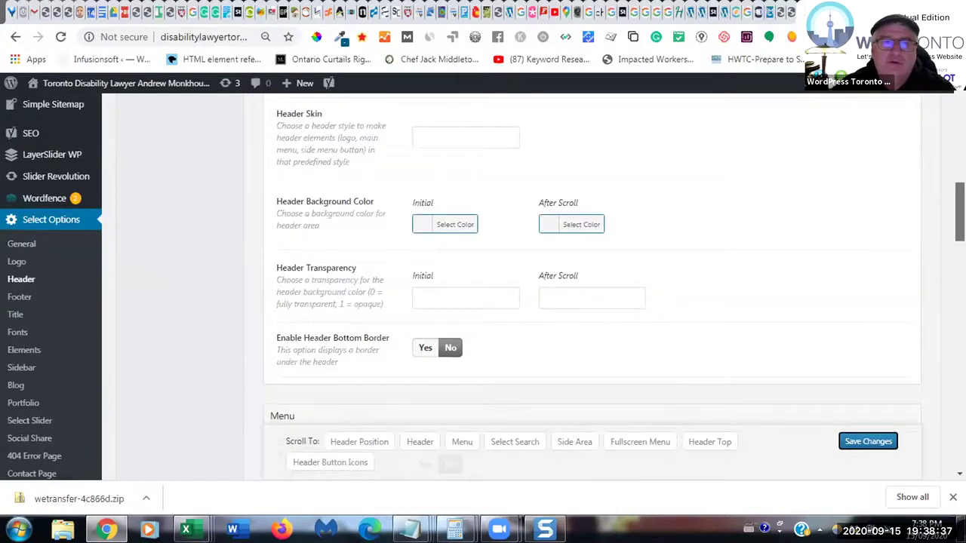
scroll(588, 287, "up", 4)
scroll(588, 286, "up", 3)
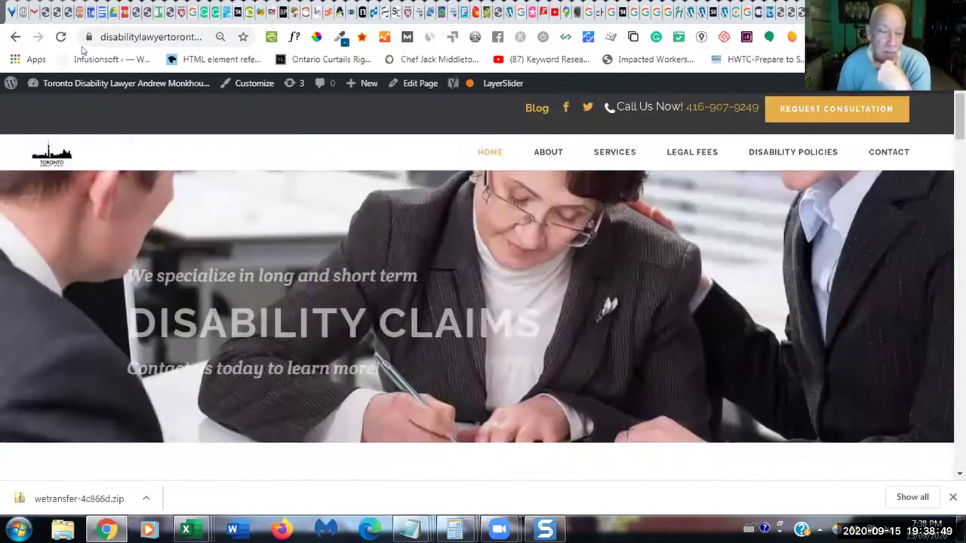
- Check the live site's header, then return to the Stockholm Header options page
left_click(61, 36)
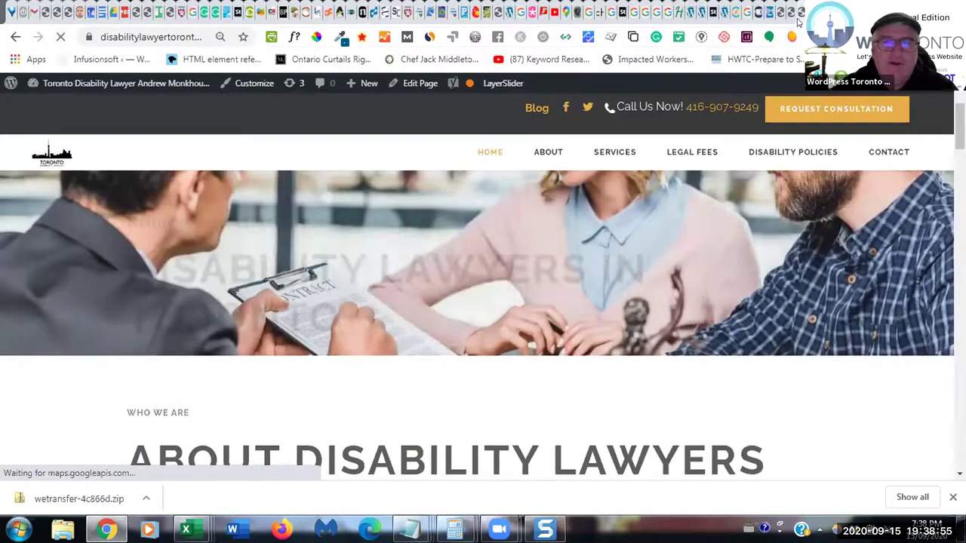
left_click(798, 23)
scroll(589, 264, "down", 3)
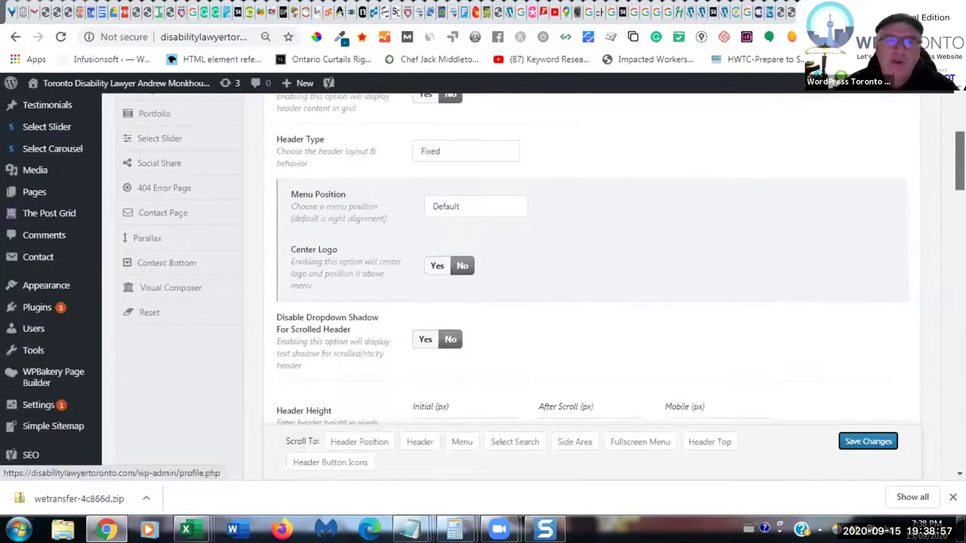
scroll(703, 468, "up", 1)
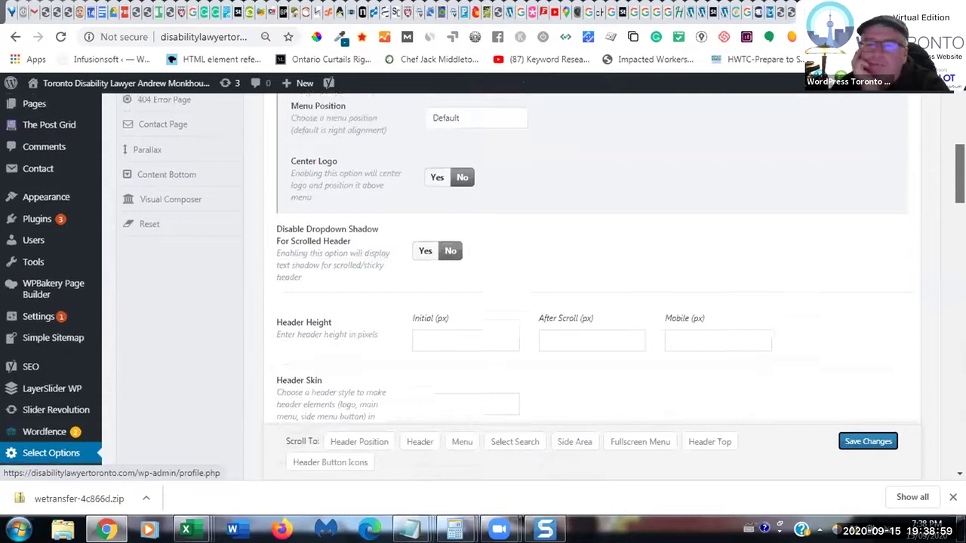
- Jump to Header Top, set Show Header Top Area to No, and save twice
left_click(708, 444)
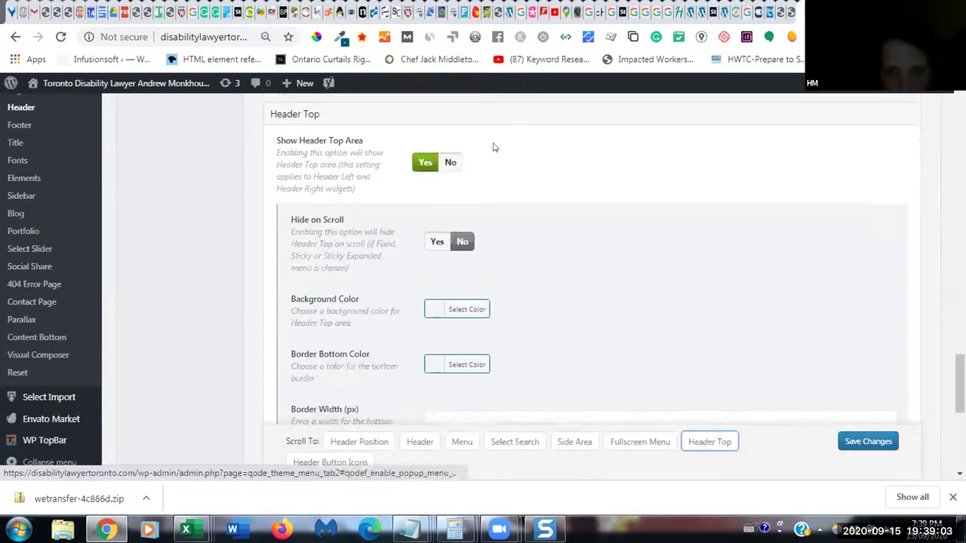
left_click(450, 166)
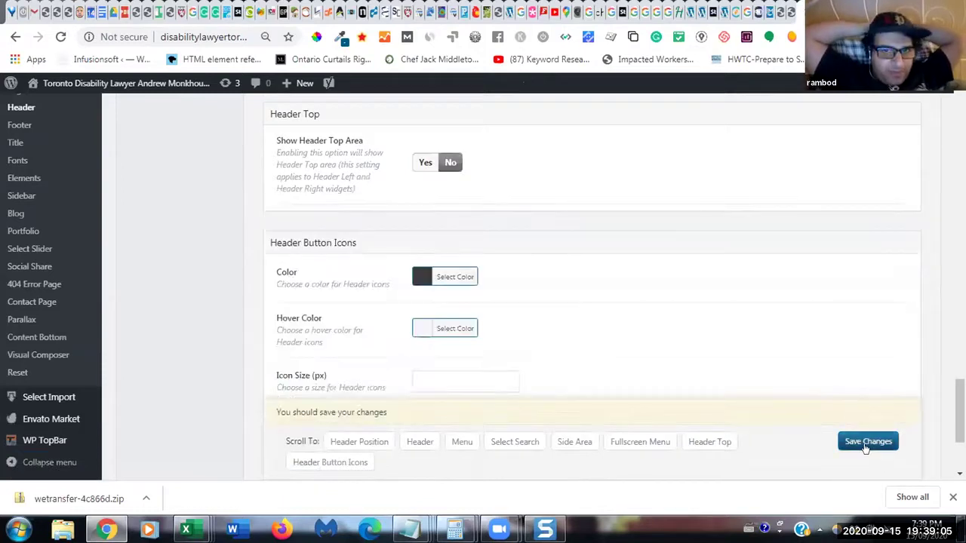
left_click(866, 445)
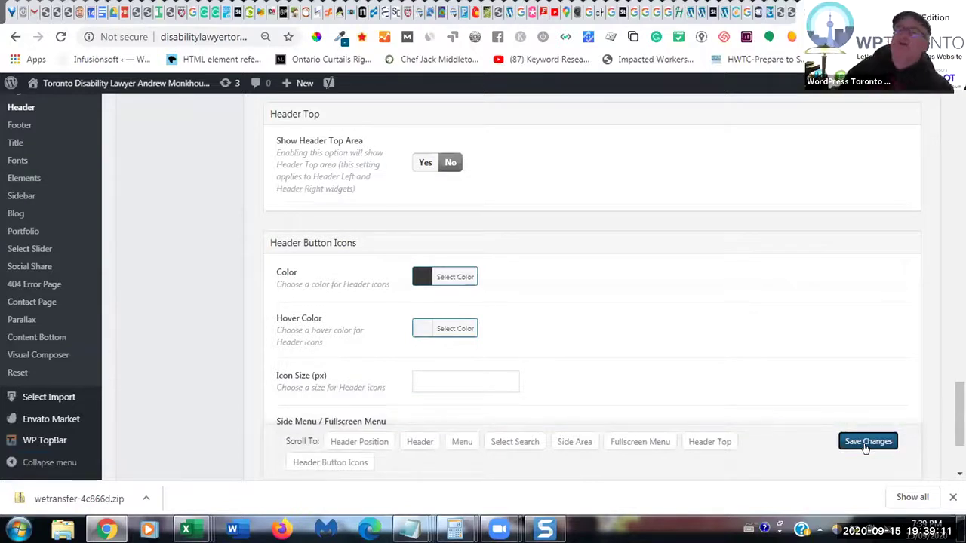
left_click(866, 443)
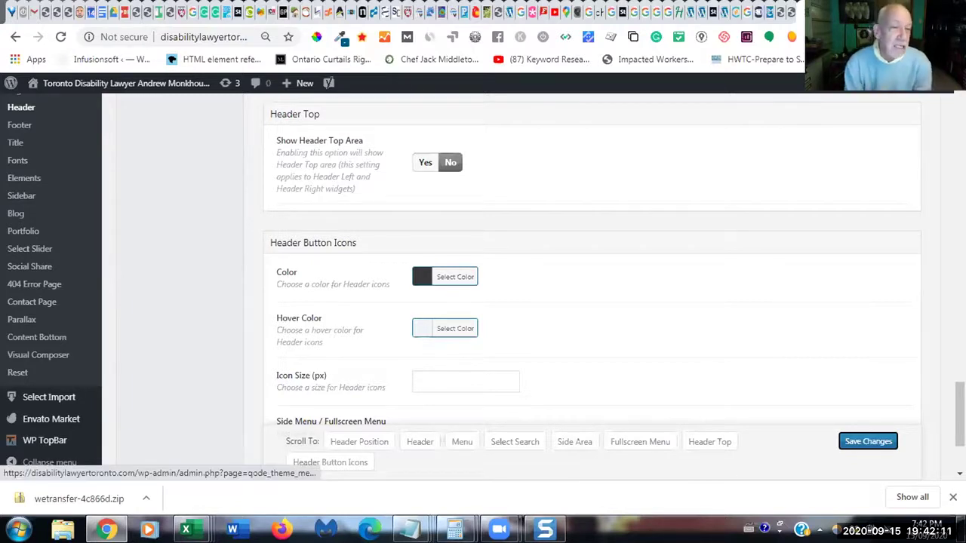
mouse_move(499, 529)
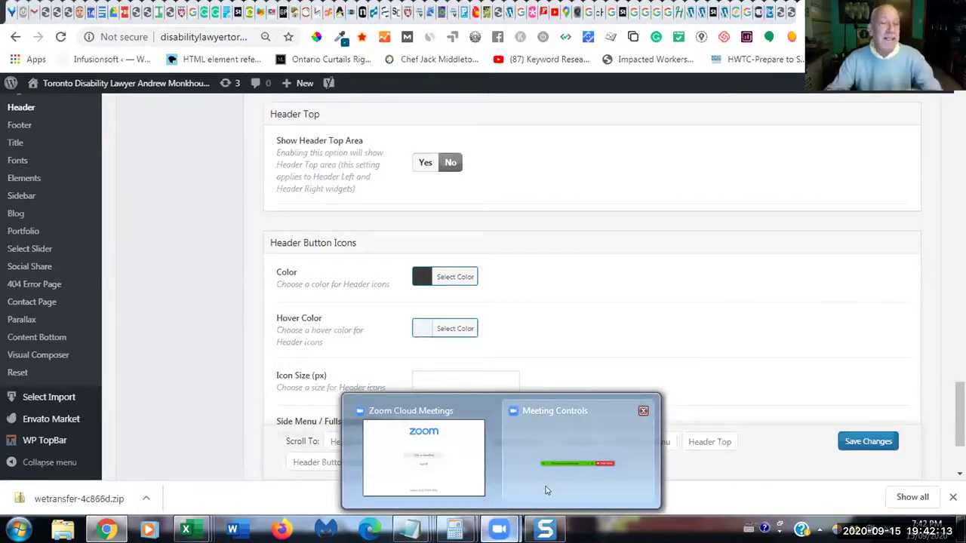
- Bring up the Zoom meeting windows, then minimize Zoom Cloud Meetings to uncover the Header settings
left_click(545, 488)
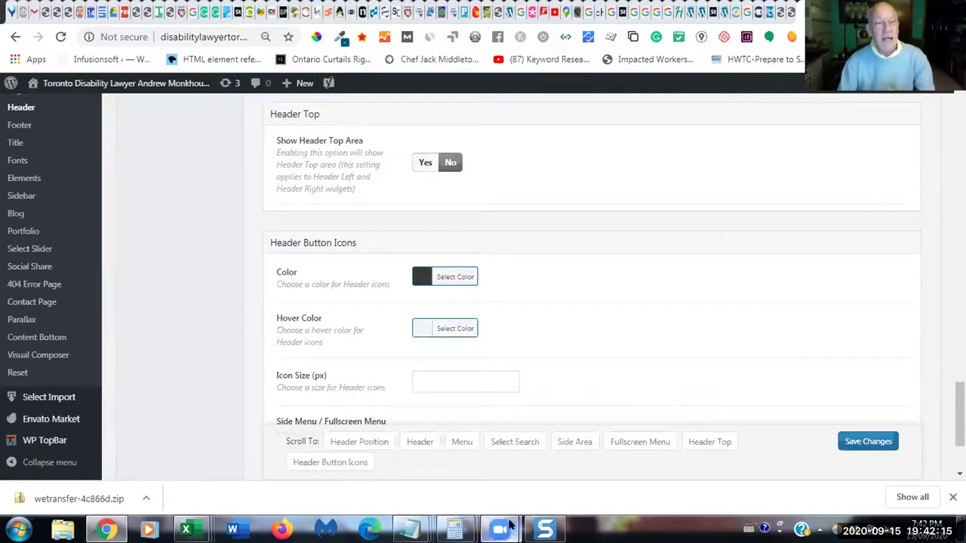
mouse_move(510, 521)
left_click(423, 415)
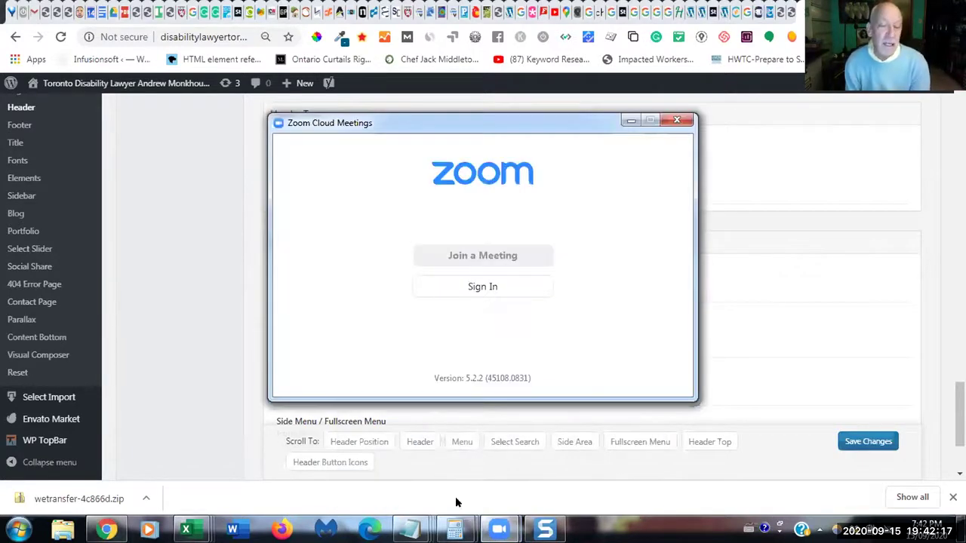
left_click(498, 528)
left_click(574, 492)
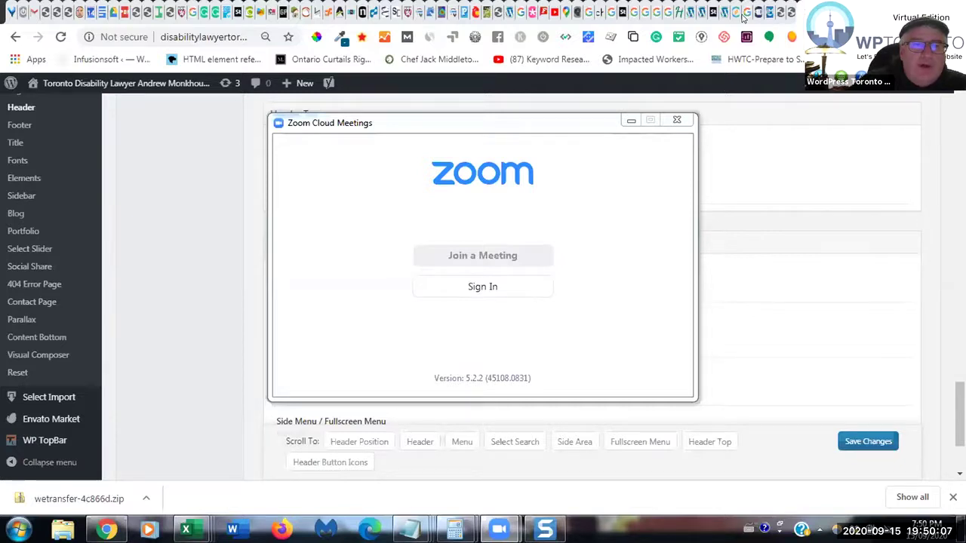
left_click(629, 121)
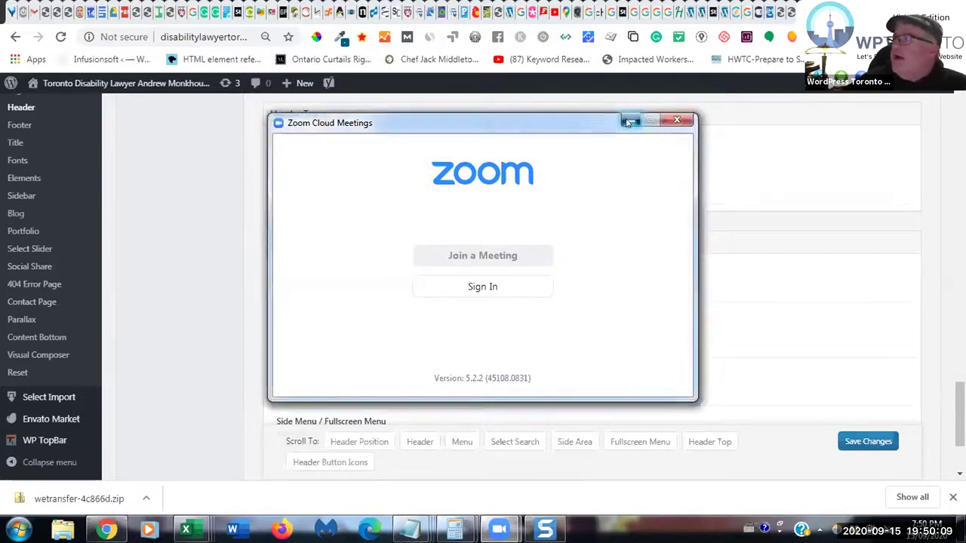